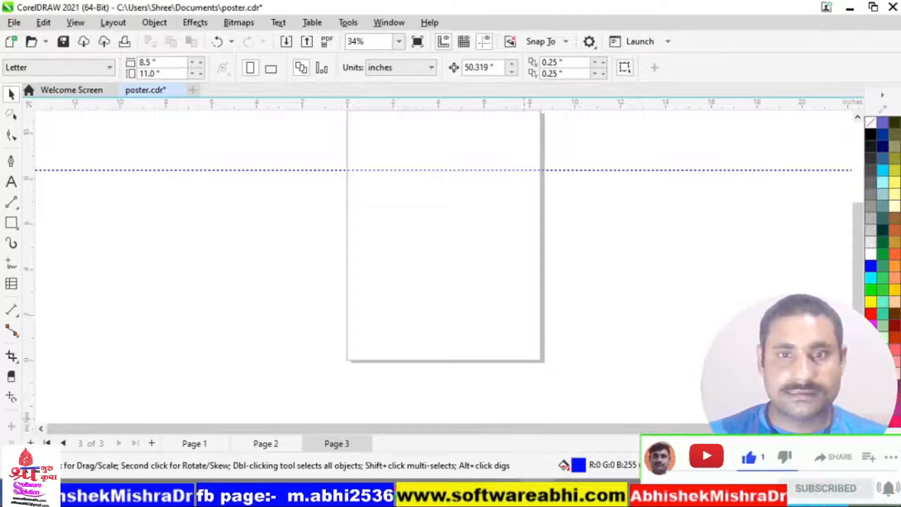
- Import the four selected WhatsApp portrait photos from the Downloads folder onto page 3 of the poster
click(331, 493)
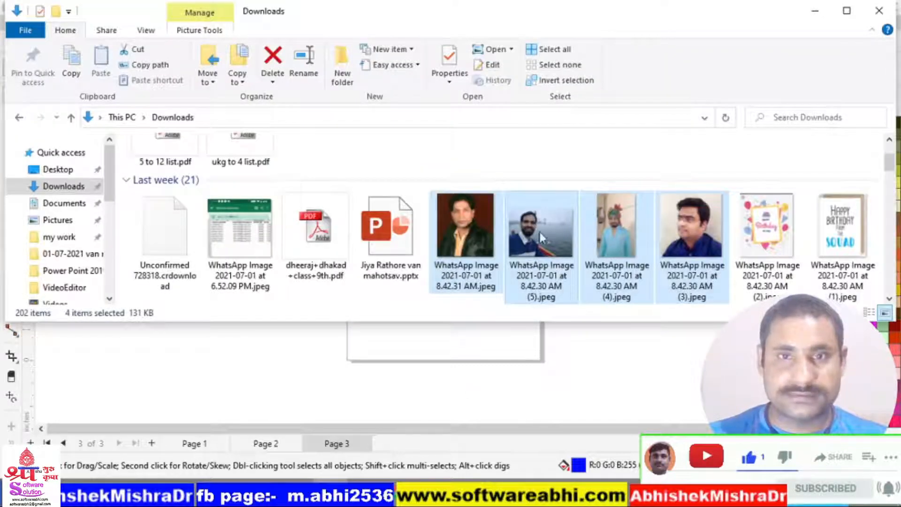
drag(539, 233, 455, 366)
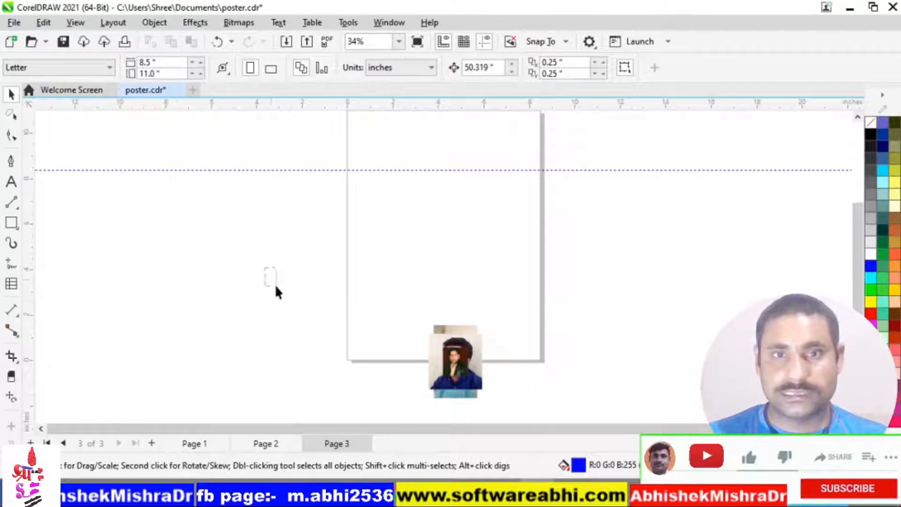
- Spread the stacked photos apart on the page so that all four portraits lie separately
drag(275, 286, 657, 433)
drag(471, 329, 496, 255)
click(466, 249)
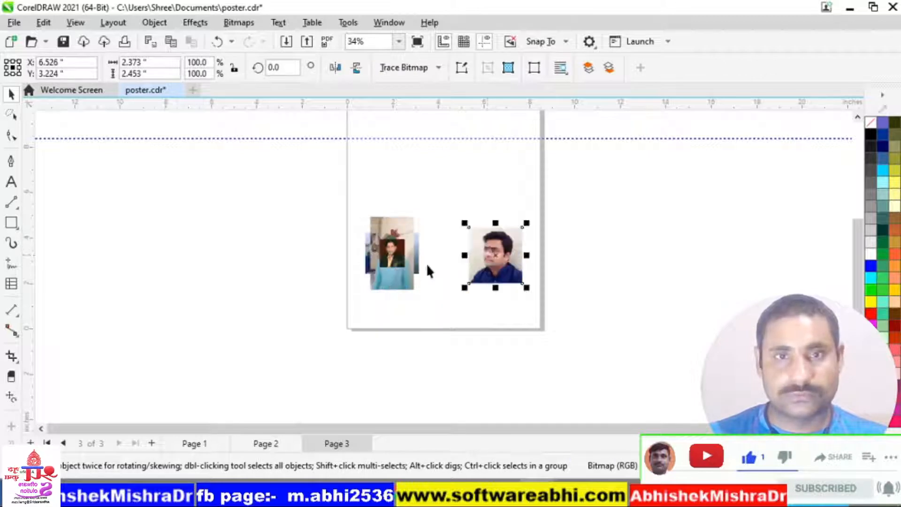
drag(397, 257, 506, 185)
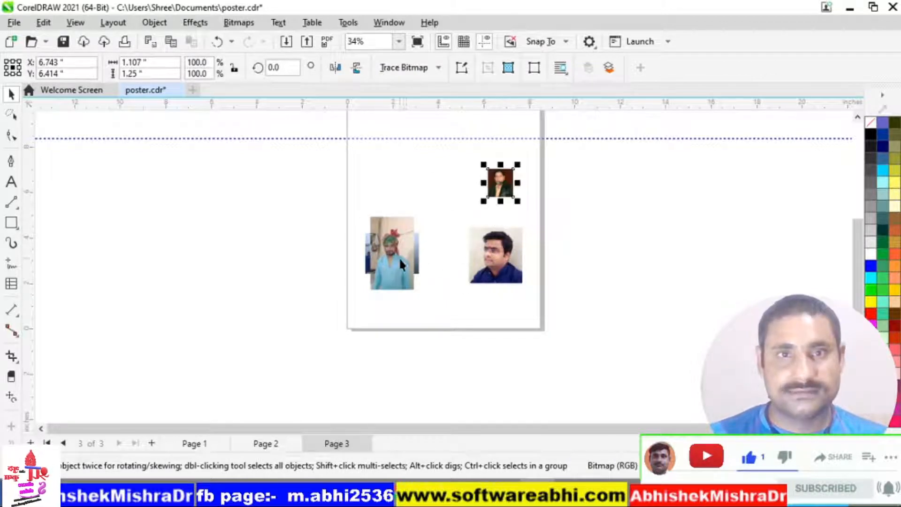
drag(399, 257, 389, 164)
click(480, 201)
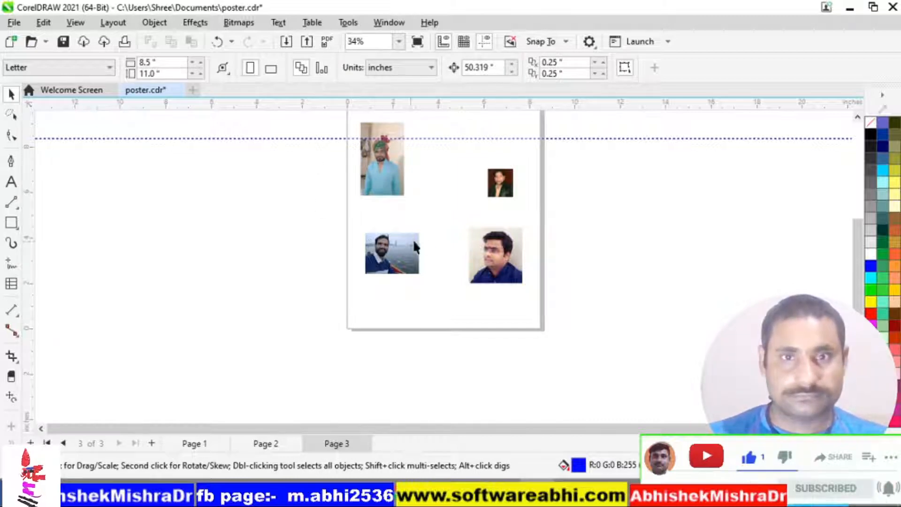
- Examine the portrait of the man in the dark blue shirt and its background at close zoom levels
click(11, 139)
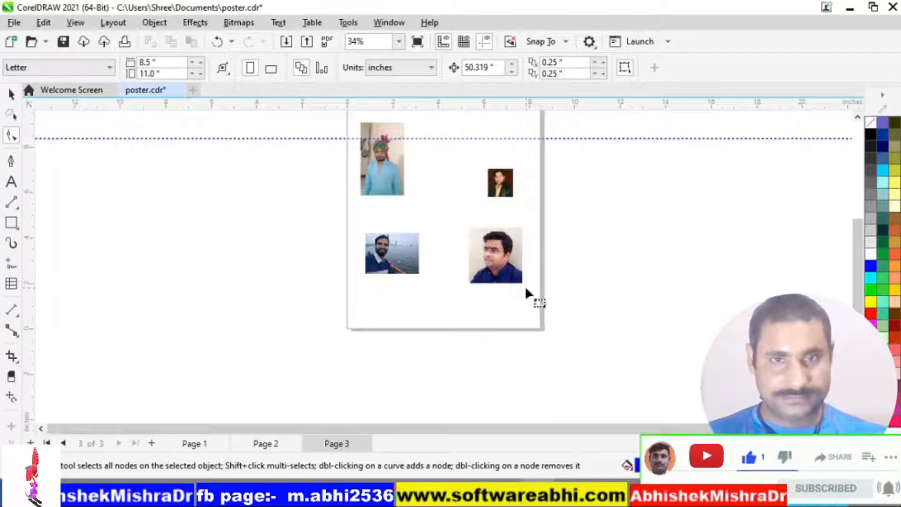
key(z)
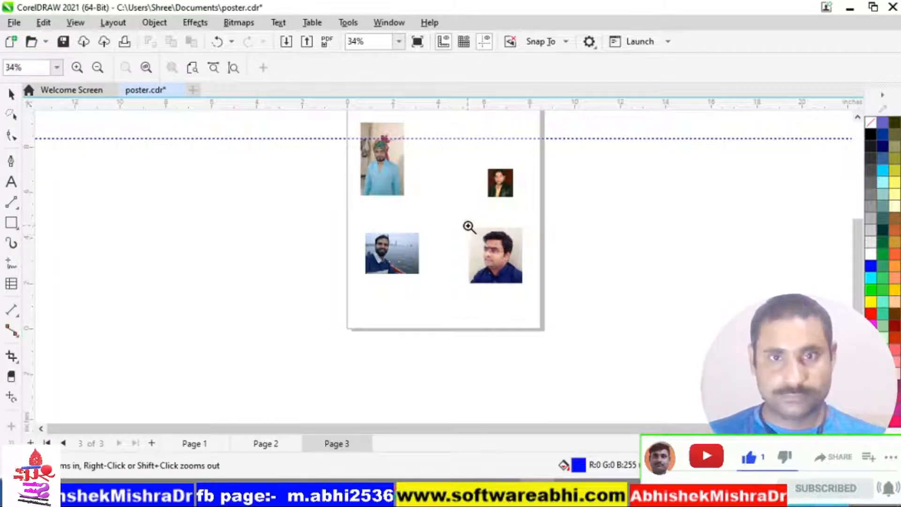
drag(466, 225, 535, 303)
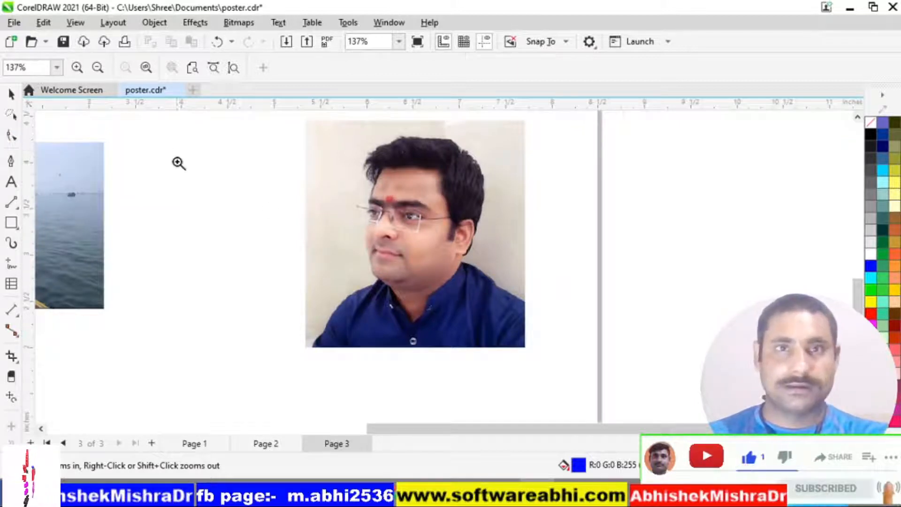
scroll(193, 174, up, 1)
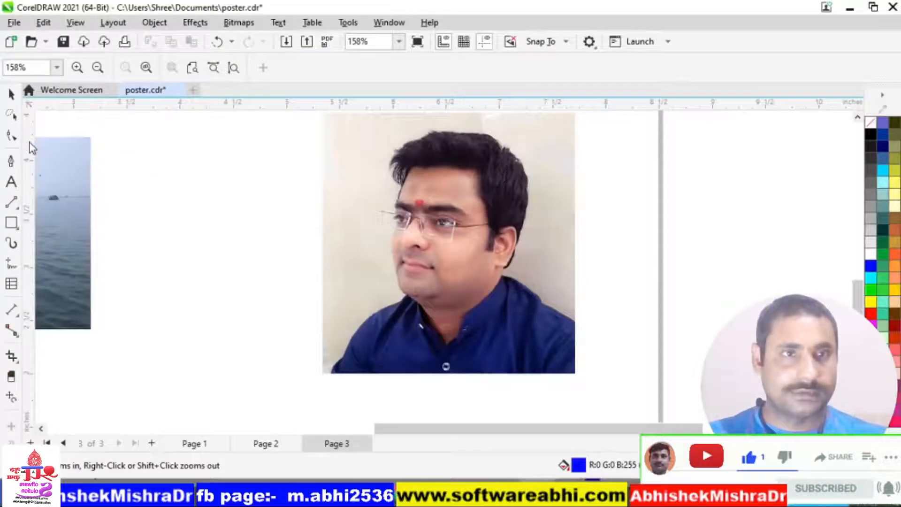
click(21, 157)
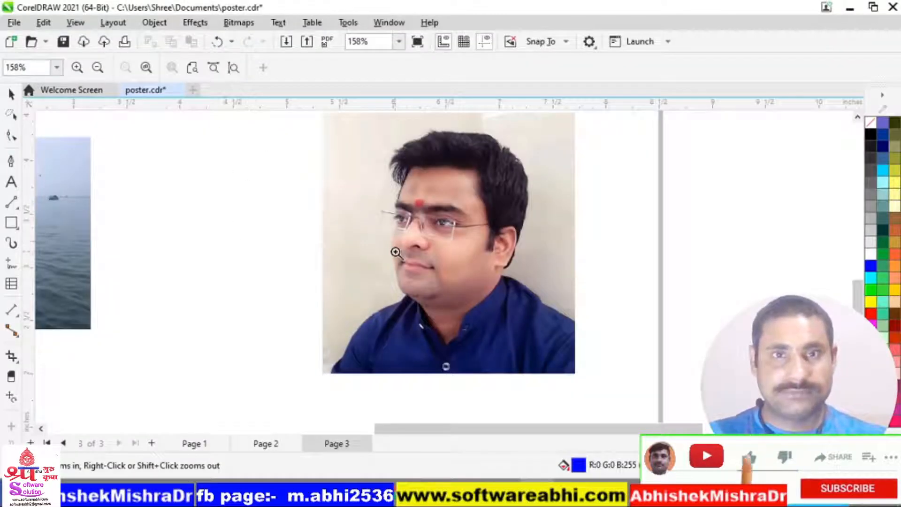
click(788, 366)
click(789, 366)
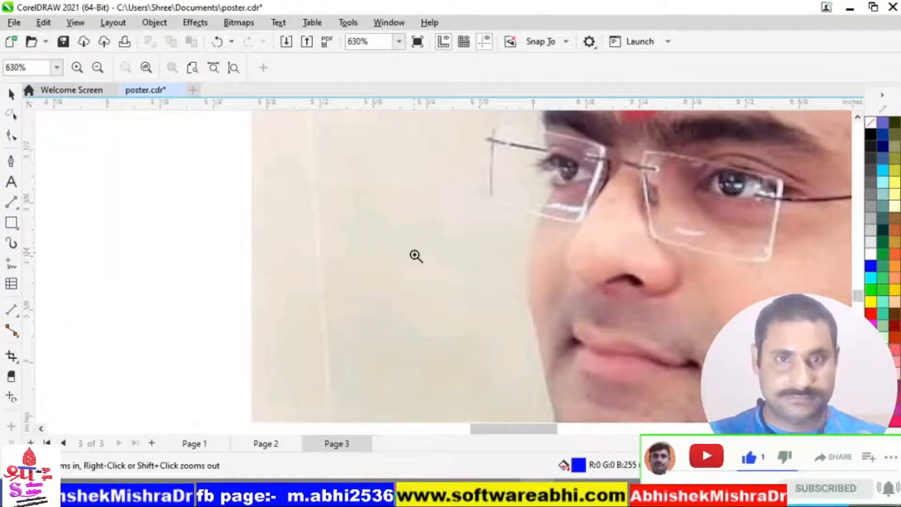
click(426, 257)
right_click(427, 257)
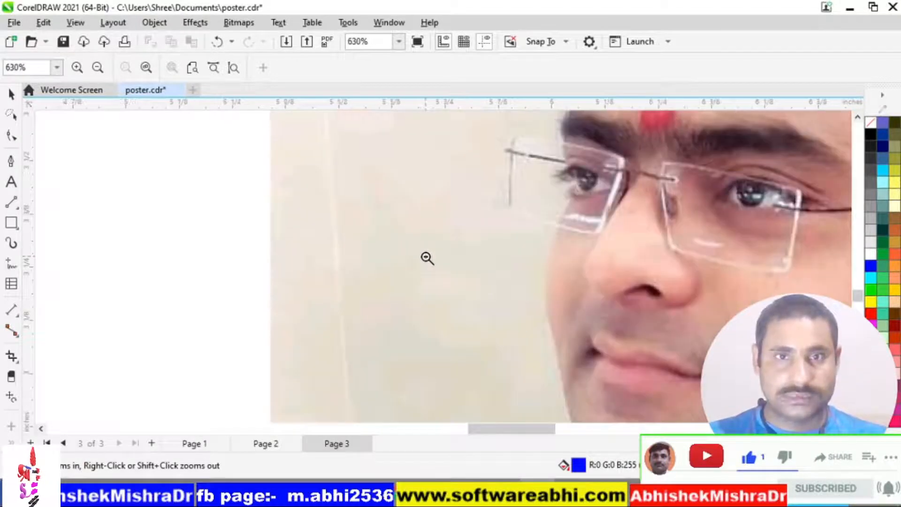
right_click(426, 258)
right_click(427, 258)
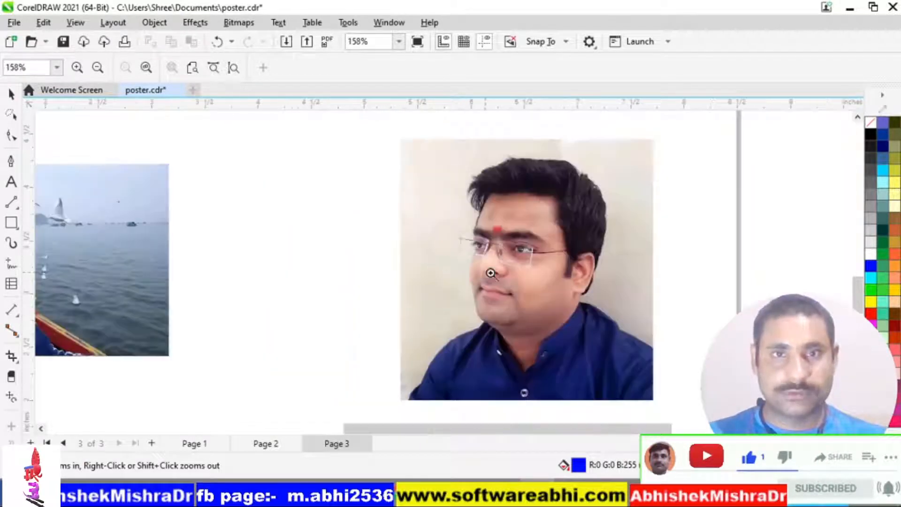
- Reshape the blue-shirt portrait's outline by moving its upper-left corner node in to the hair and adding a raised node beside it
key(space)
click(553, 294)
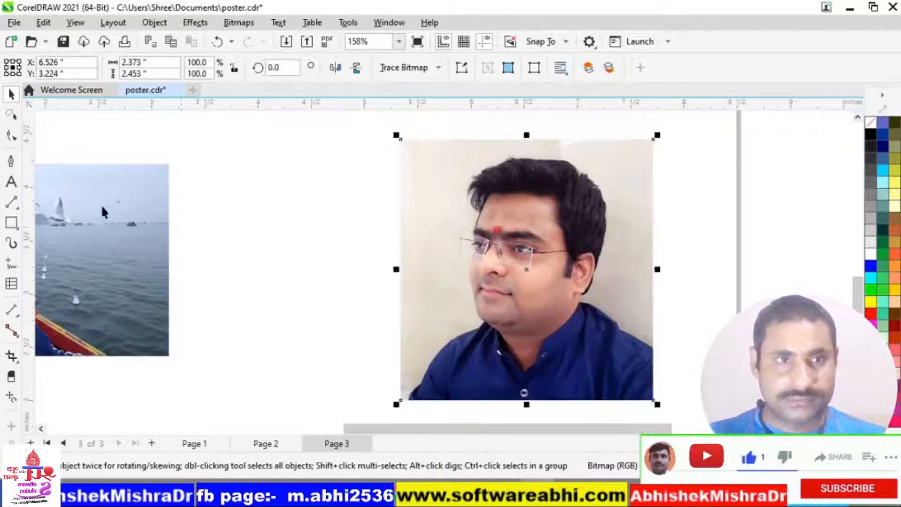
click(11, 136)
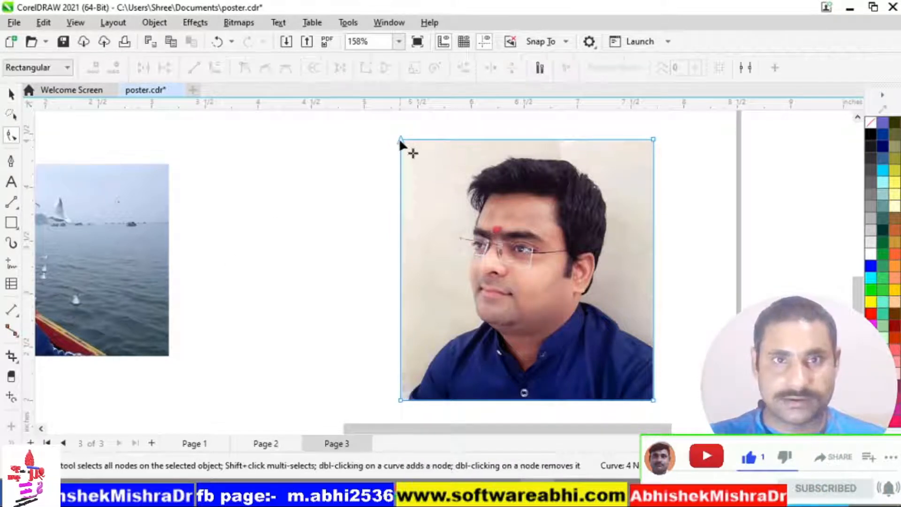
drag(401, 139, 476, 173)
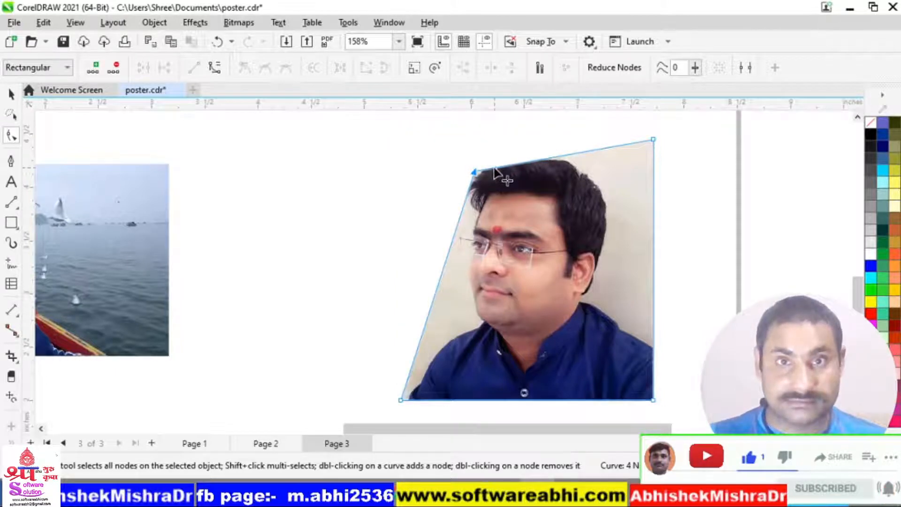
double_click(493, 167)
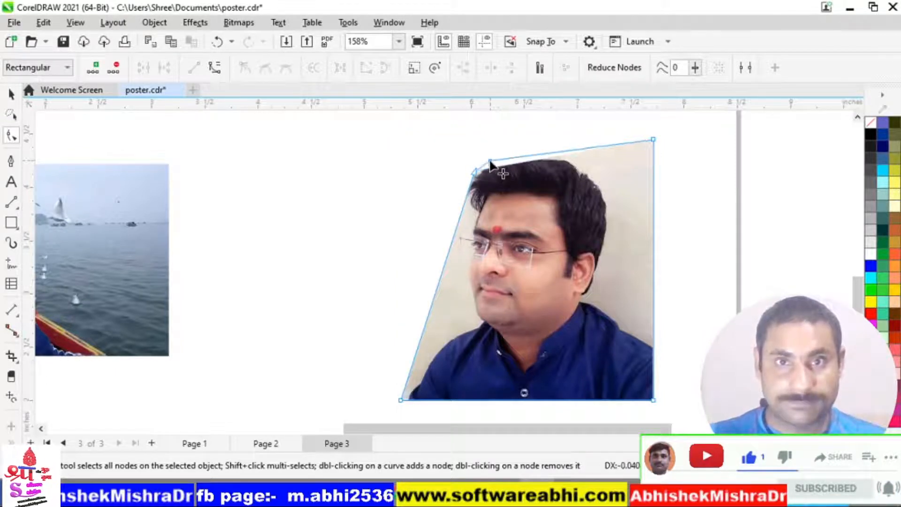
drag(494, 167, 492, 158)
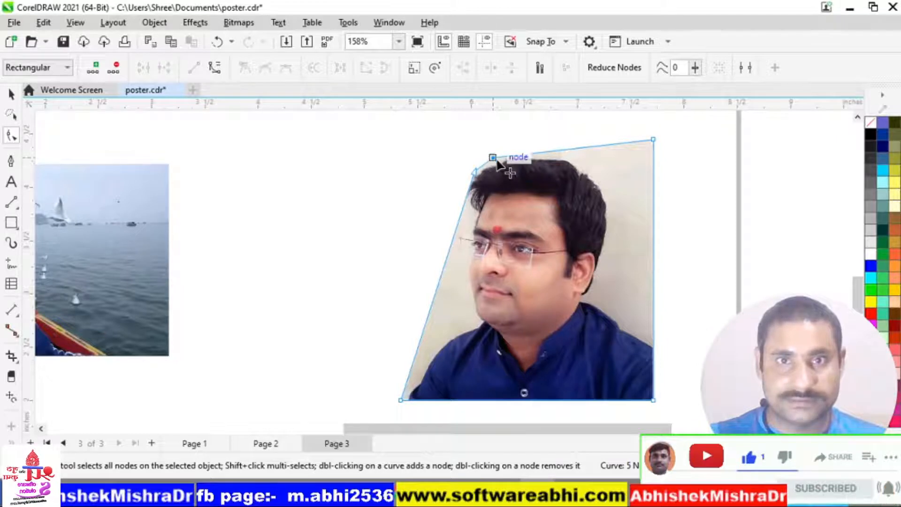
drag(495, 160, 496, 162)
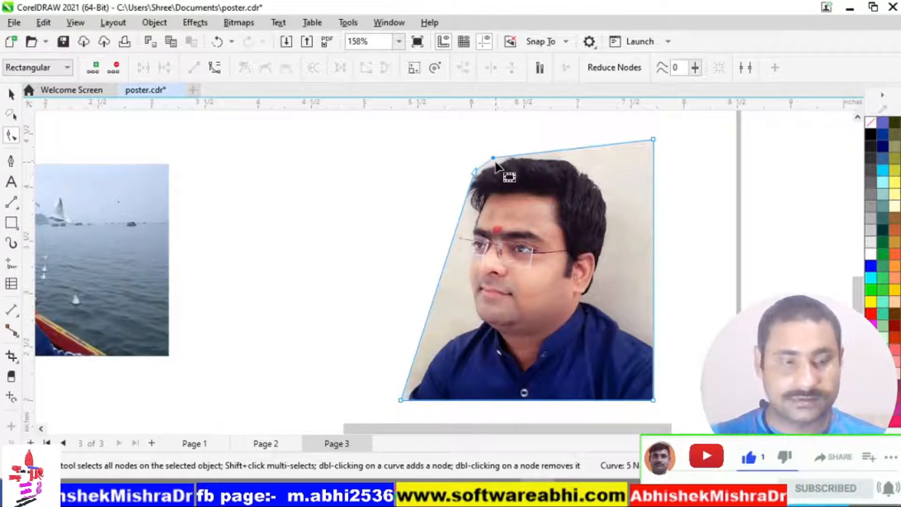
- Add an outline node above the front of the hair and move the neighbouring node closer to the hairline
key(z)
drag(421, 126, 662, 225)
right_click(573, 228)
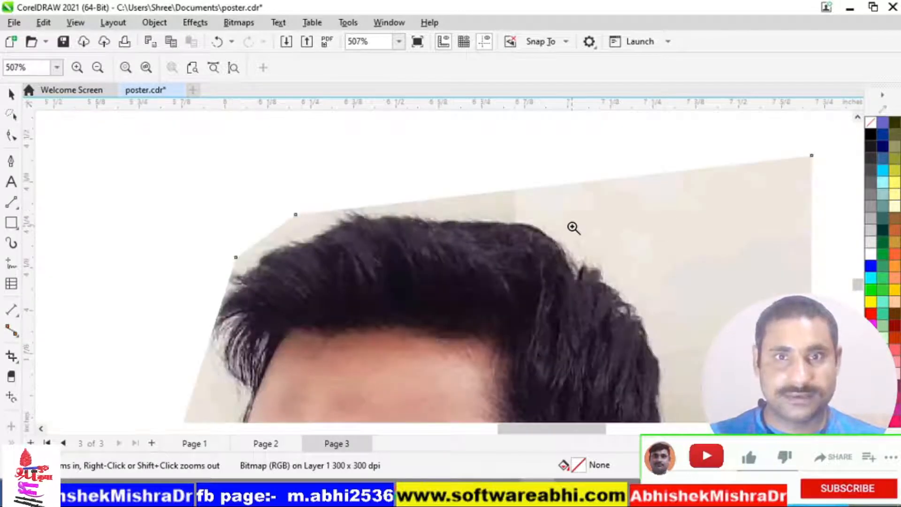
key(space)
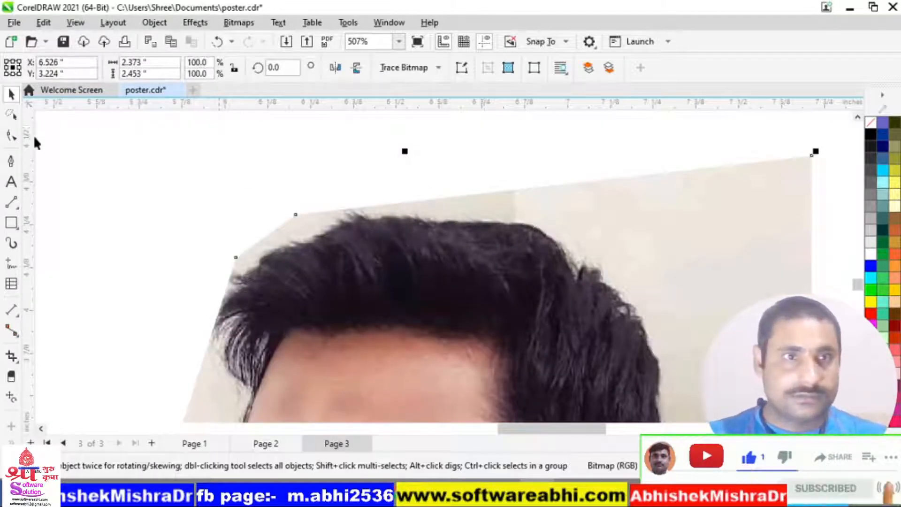
click(14, 136)
double_click(342, 211)
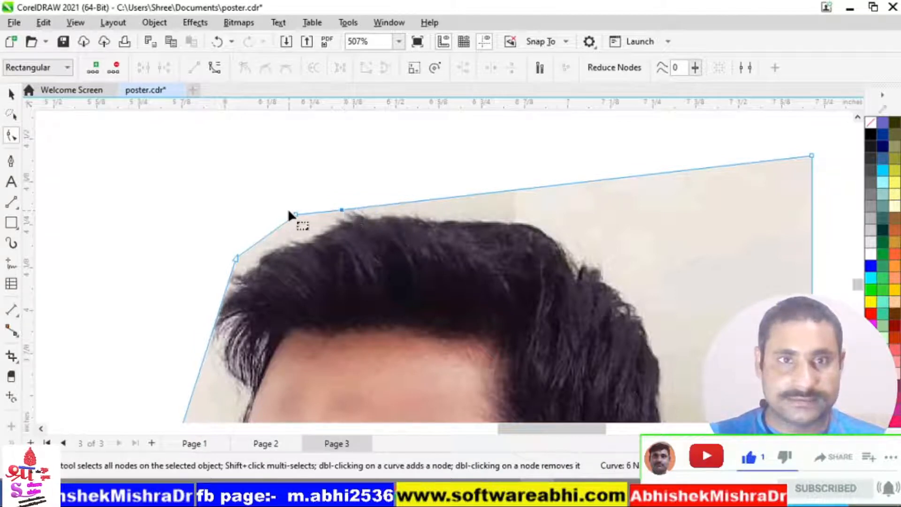
drag(294, 214, 298, 221)
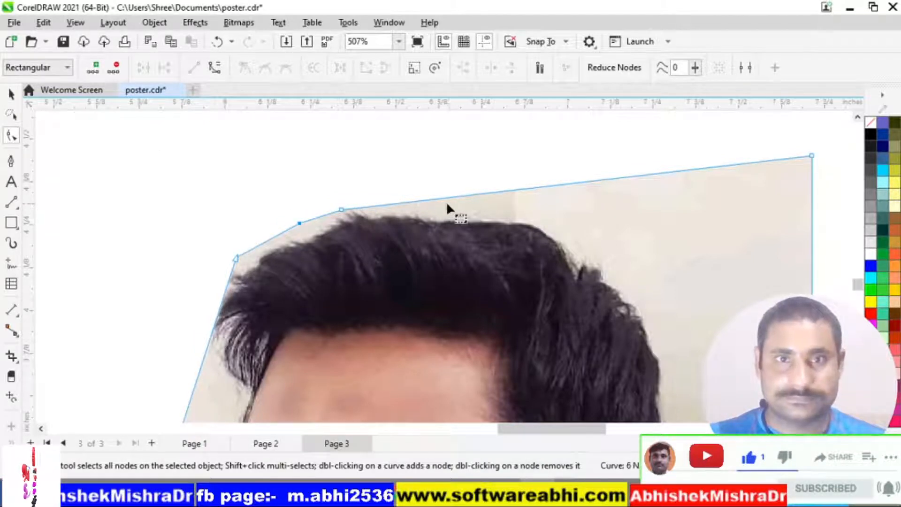
- Add nodes along the outline's upper edge and pull them down to the top of the hair, deleting the surplus node
double_click(434, 197)
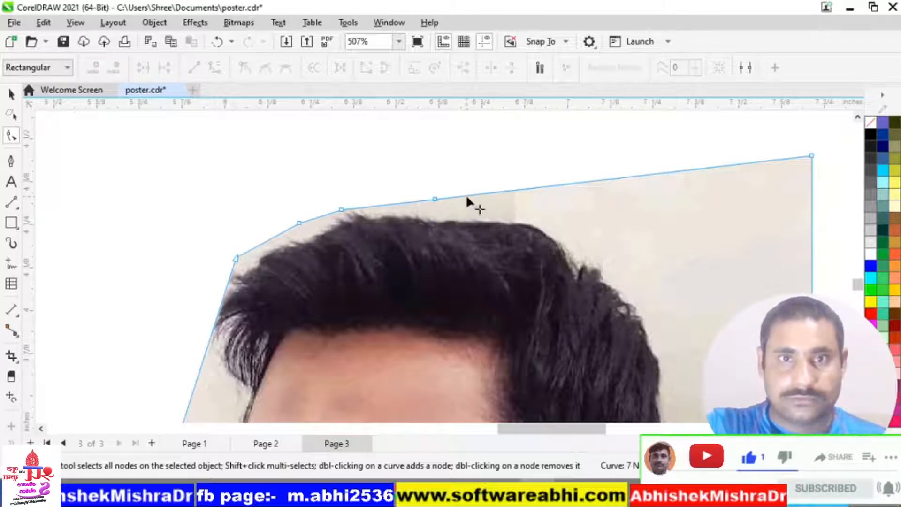
drag(464, 196, 463, 212)
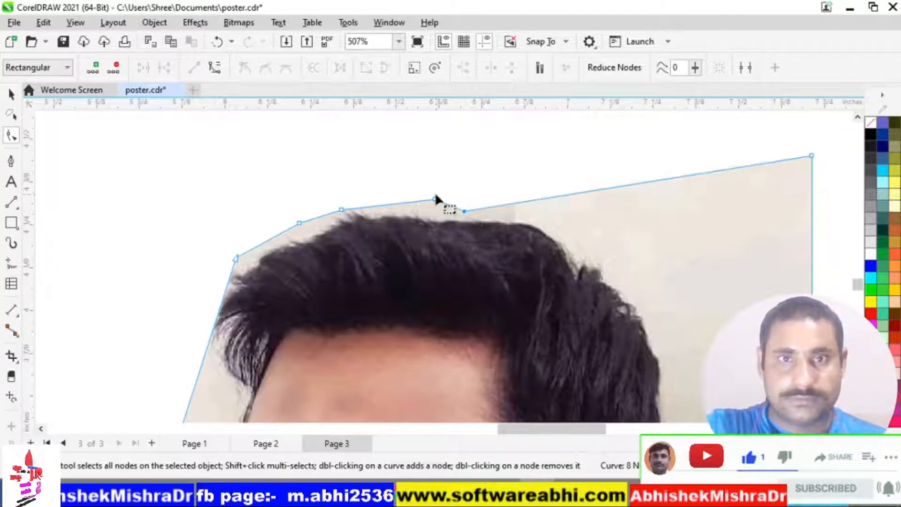
double_click(435, 199)
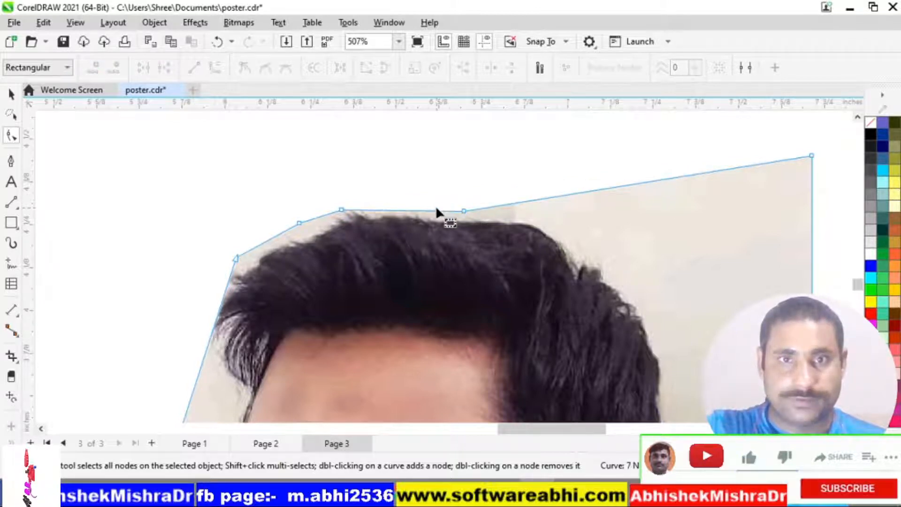
double_click(537, 200)
drag(536, 200, 536, 219)
- Fit the outline around the back of the hair with two added nodes and delete the photo's upper-right corner node
click(626, 202)
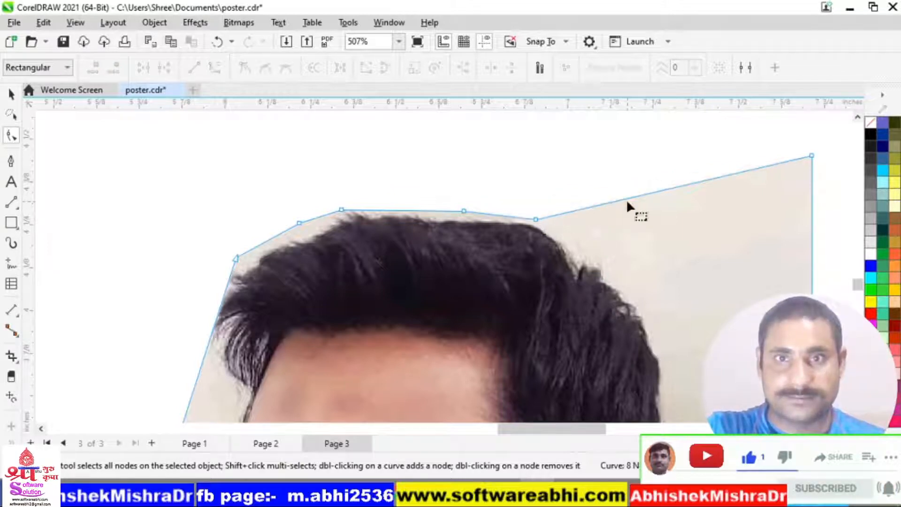
double_click(622, 201)
drag(622, 201, 588, 251)
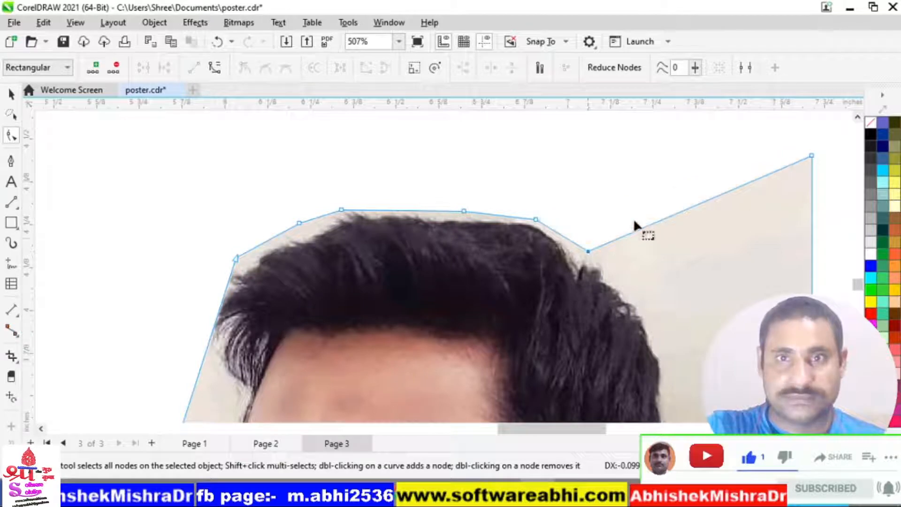
double_click(812, 156)
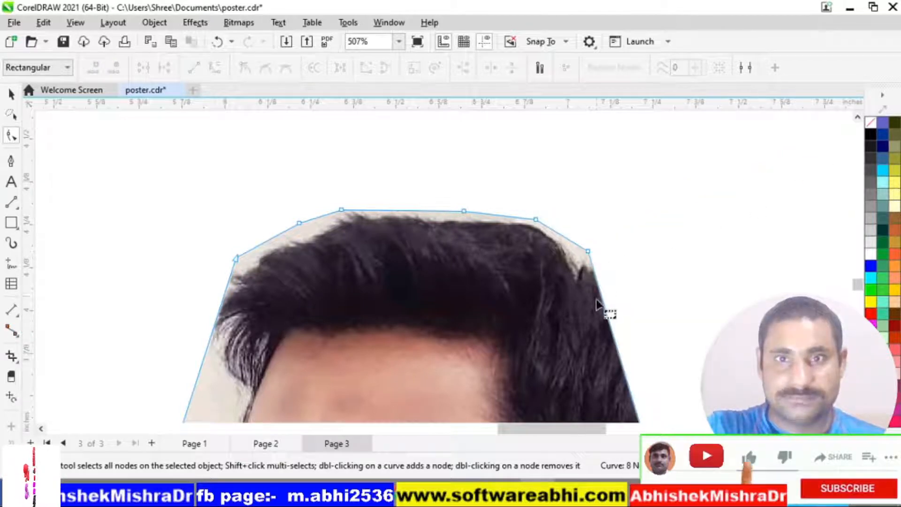
double_click(605, 308)
drag(605, 308, 646, 302)
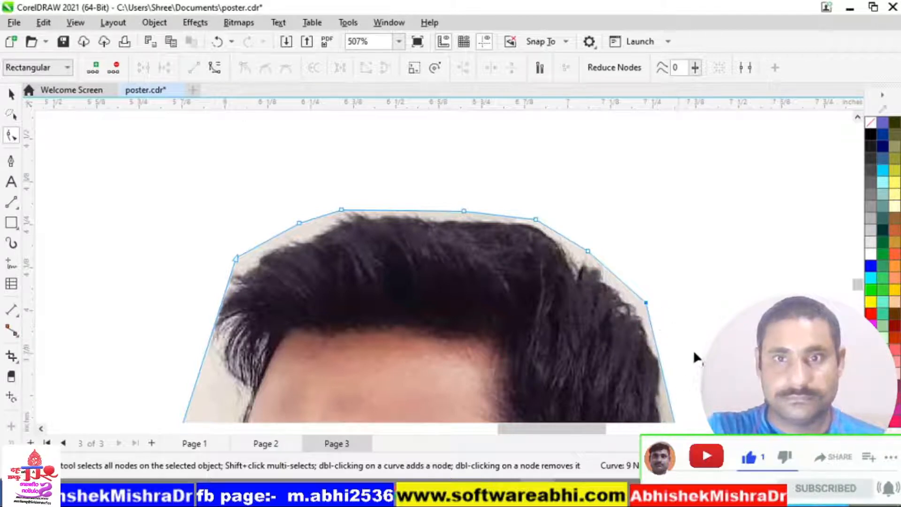
key(space)
key(space)
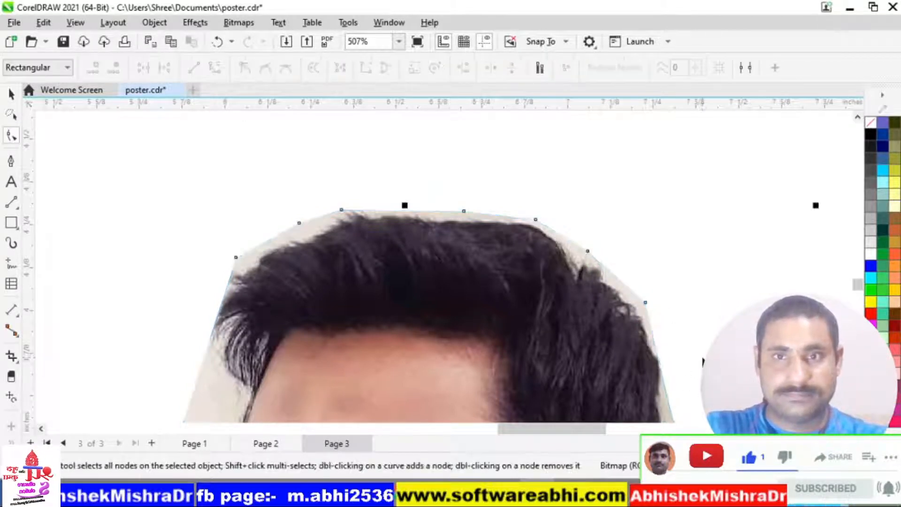
key(space)
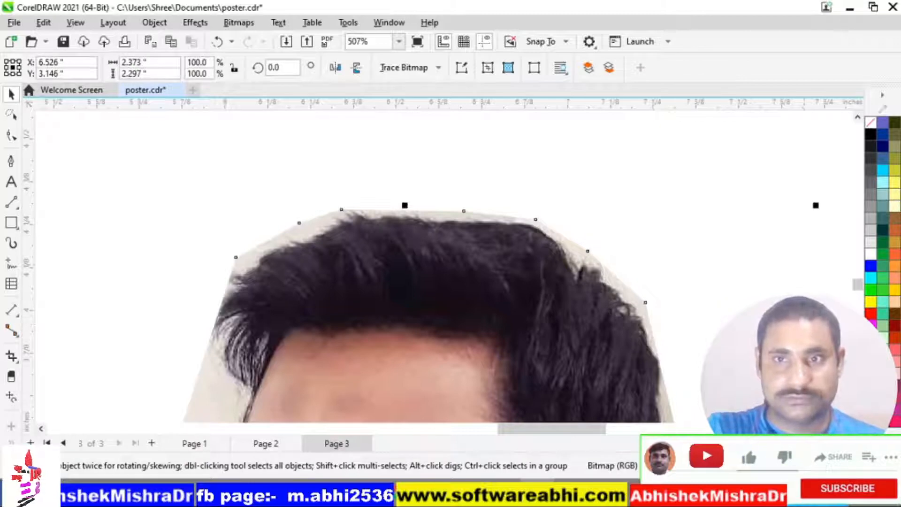
scroll(657, 269, down, 3)
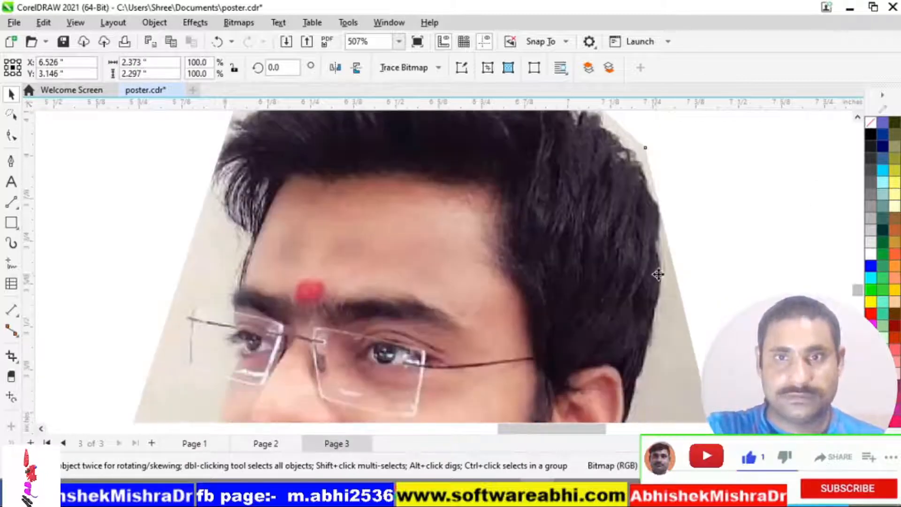
double_click(432, 253)
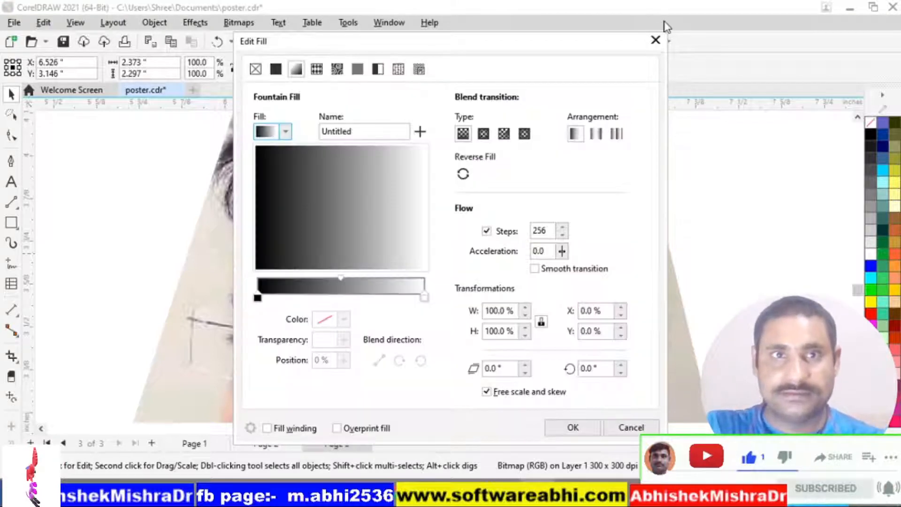
click(655, 40)
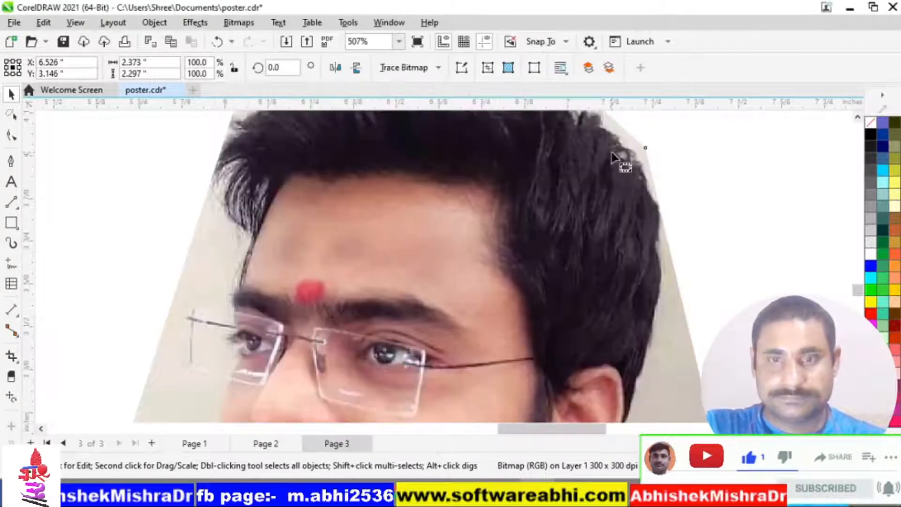
- Tighten the outline around the back of the head by moving the crown node in and adding nodes down to ear level
key(F10)
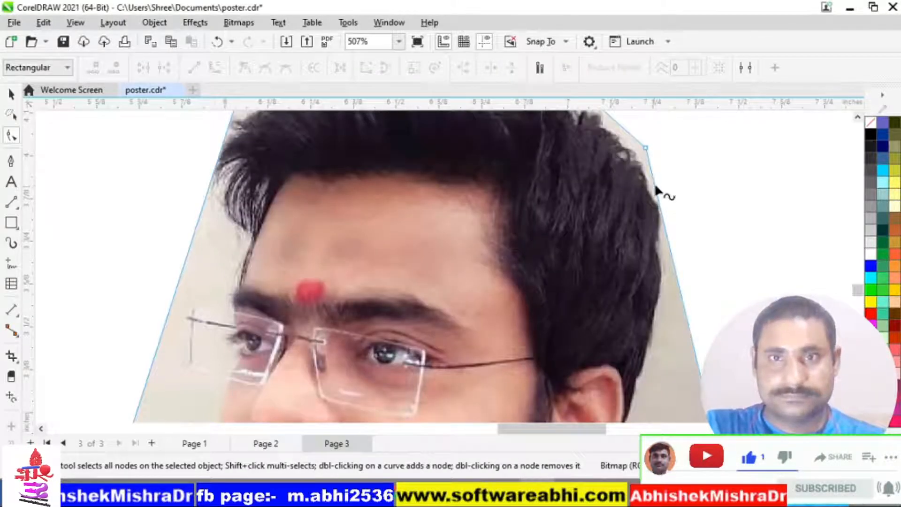
click(644, 148)
drag(642, 146, 635, 148)
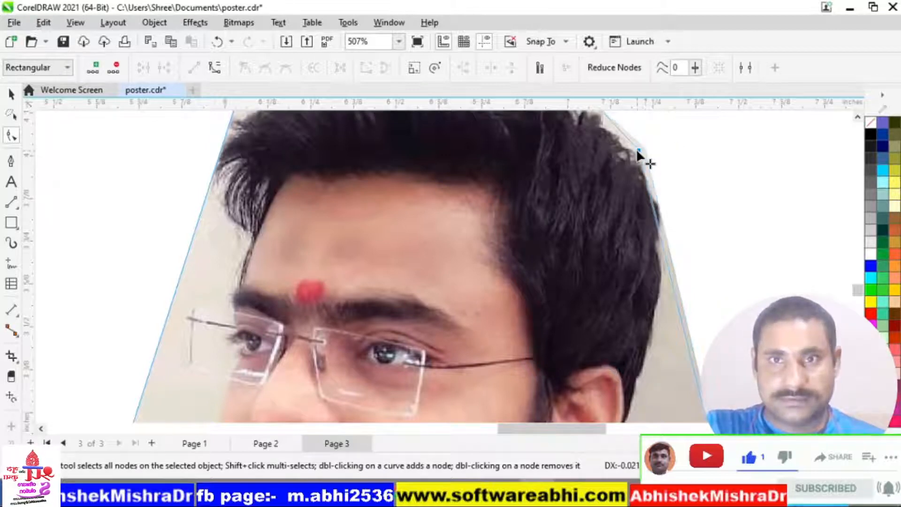
double_click(657, 207)
drag(657, 207, 662, 236)
double_click(673, 235)
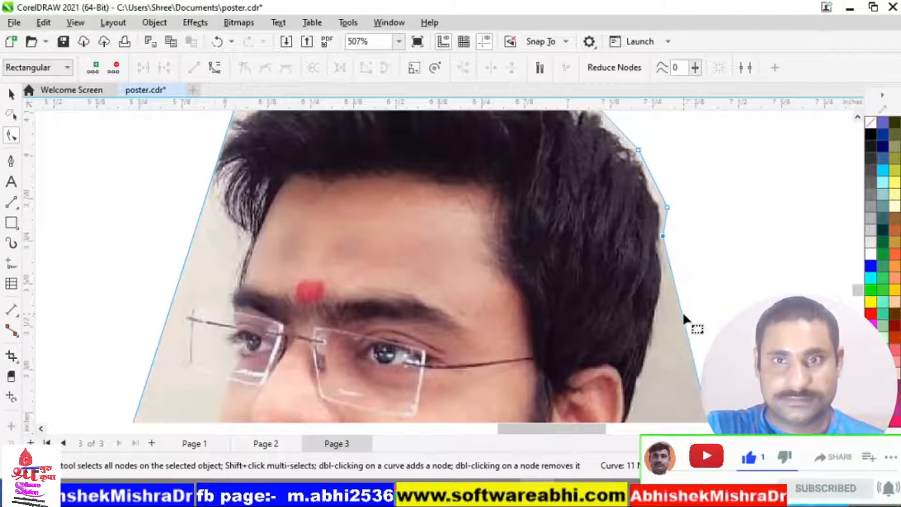
double_click(681, 315)
drag(681, 316, 660, 319)
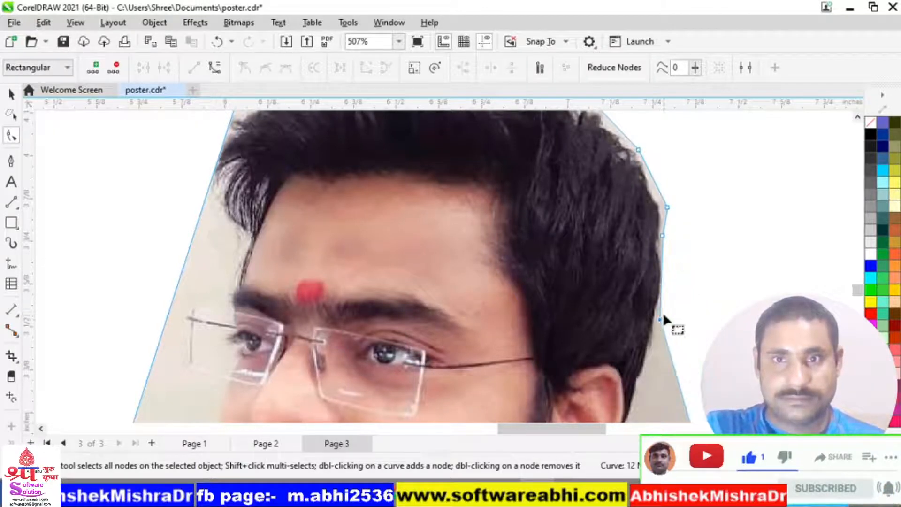
- Add two outline nodes behind the ear and pull them in to the ear and the hair at the nape
scroll(696, 261, down, 5)
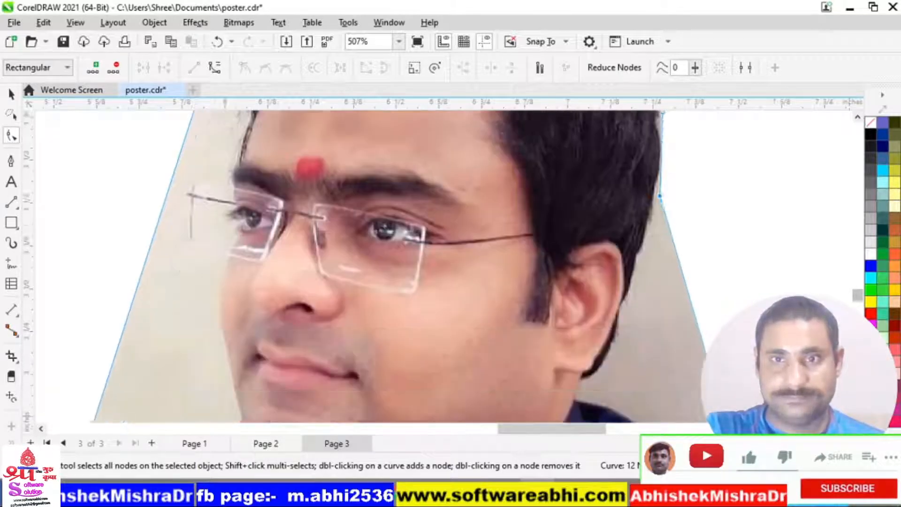
click(679, 226)
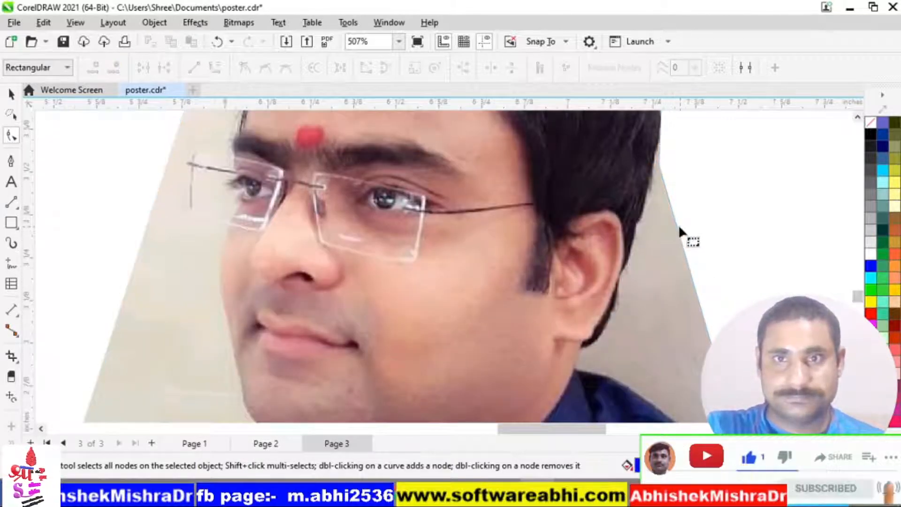
double_click(674, 224)
drag(675, 224, 639, 228)
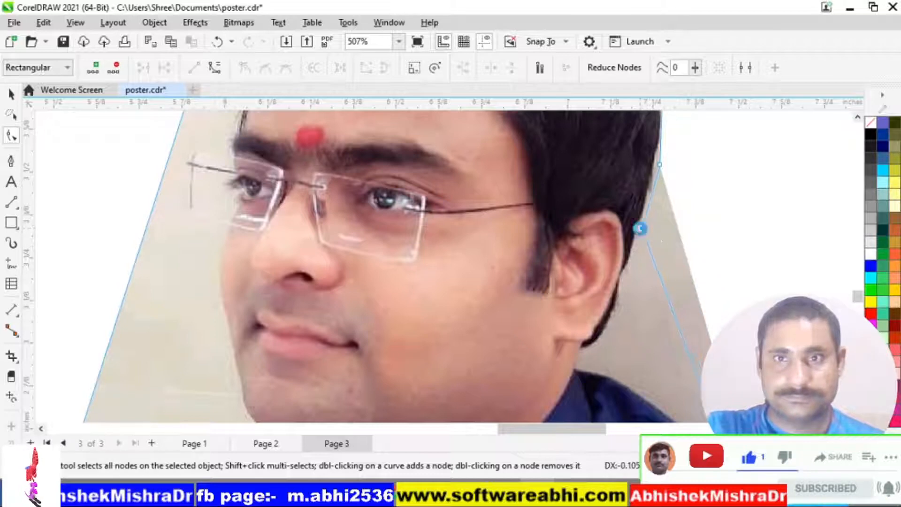
double_click(677, 318)
drag(677, 317, 617, 318)
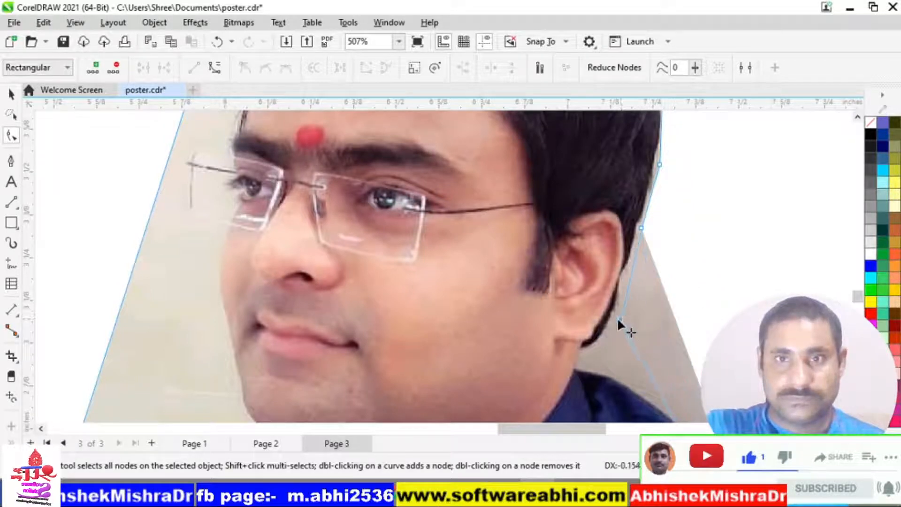
- Add an outline node below the nape and pull it in to where the neck meets the shirt collar
click(643, 365)
click(641, 365)
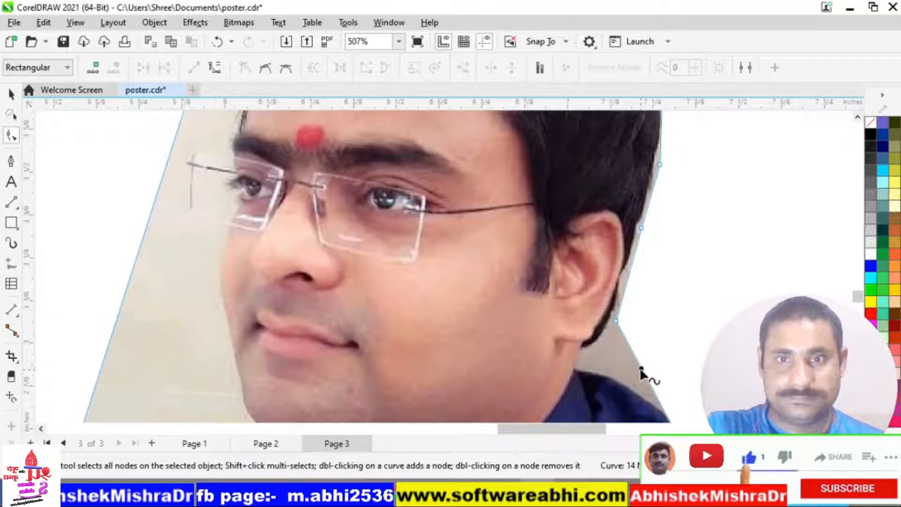
drag(641, 367, 600, 368)
drag(589, 368, 589, 367)
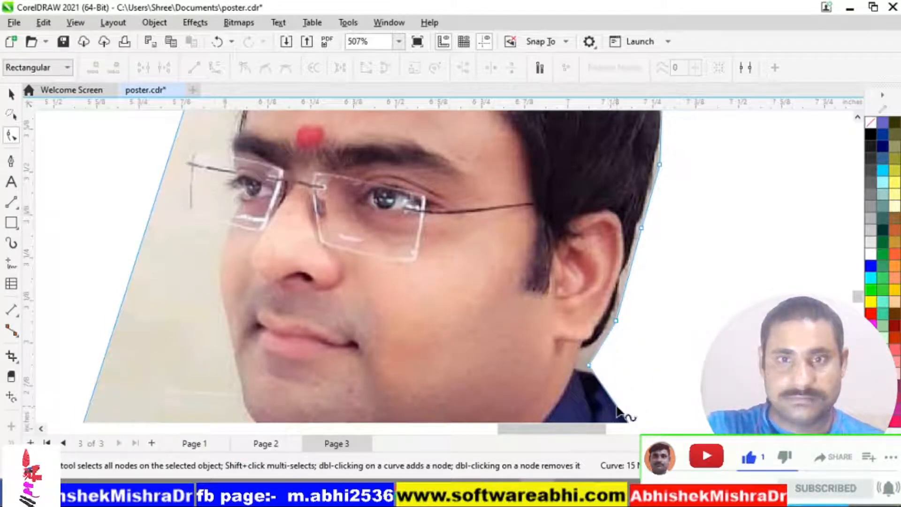
- Fit the outline along the shoulder behind the neck with three added nodes, from the collar out to the sleeve
drag(618, 413, 661, 401)
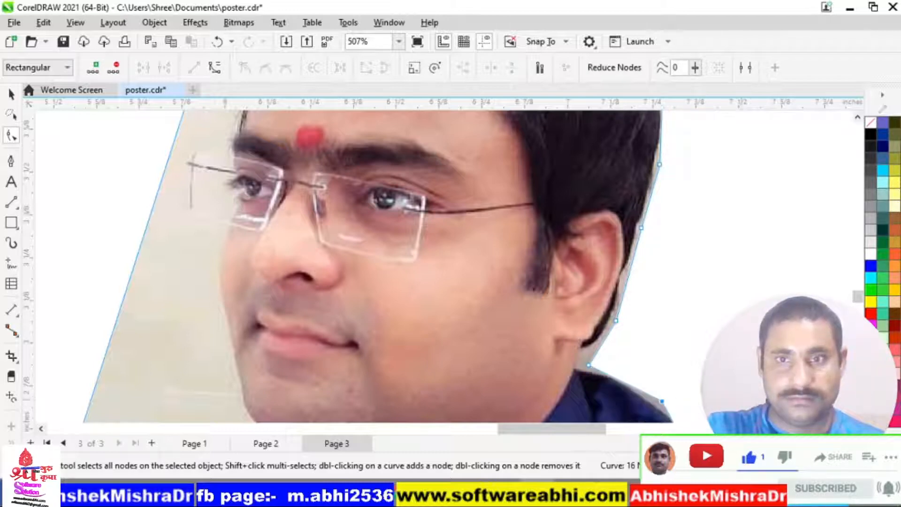
scroll(708, 263, down, 5)
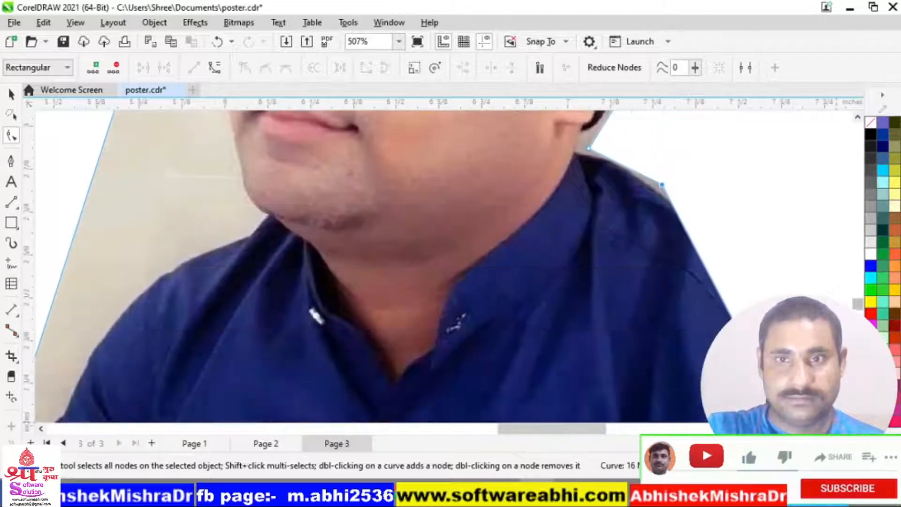
double_click(712, 250)
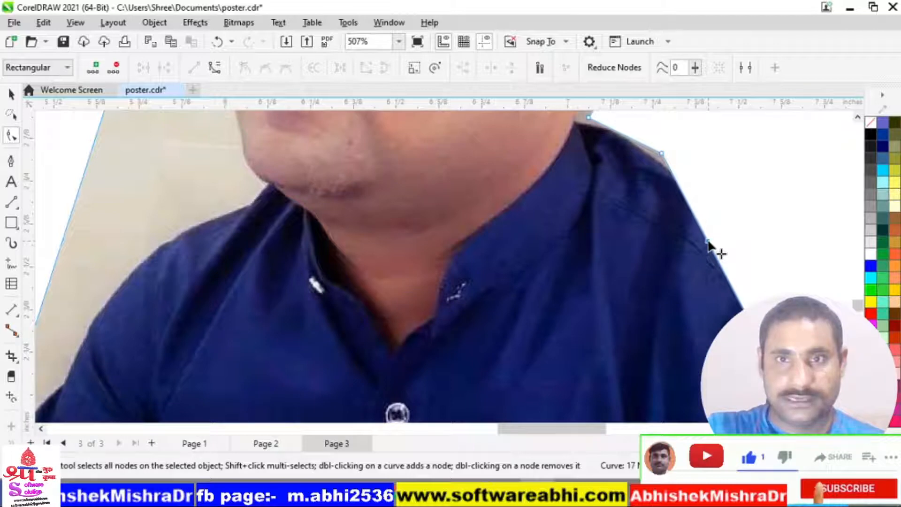
drag(711, 250, 810, 266)
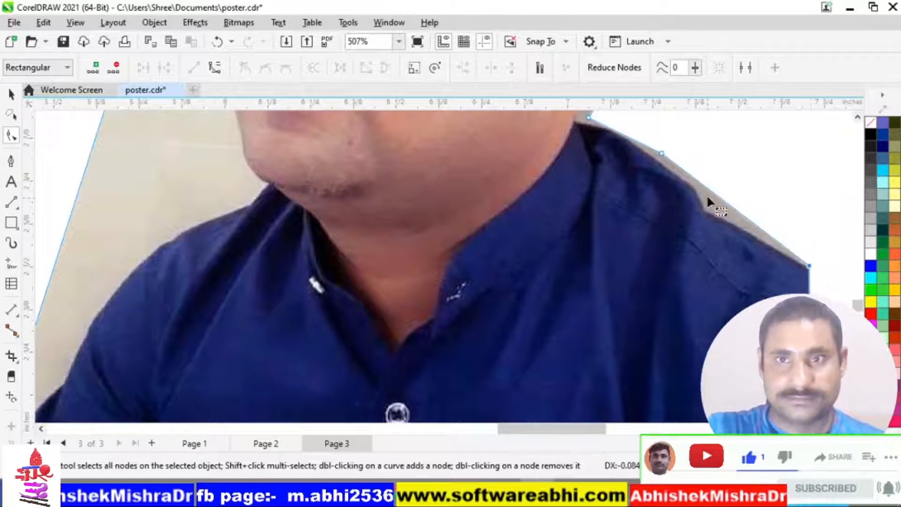
double_click(717, 195)
mouse_move(717, 194)
mouse_down()
mouse_move(705, 203)
mouse_move(714, 210)
mouse_up()
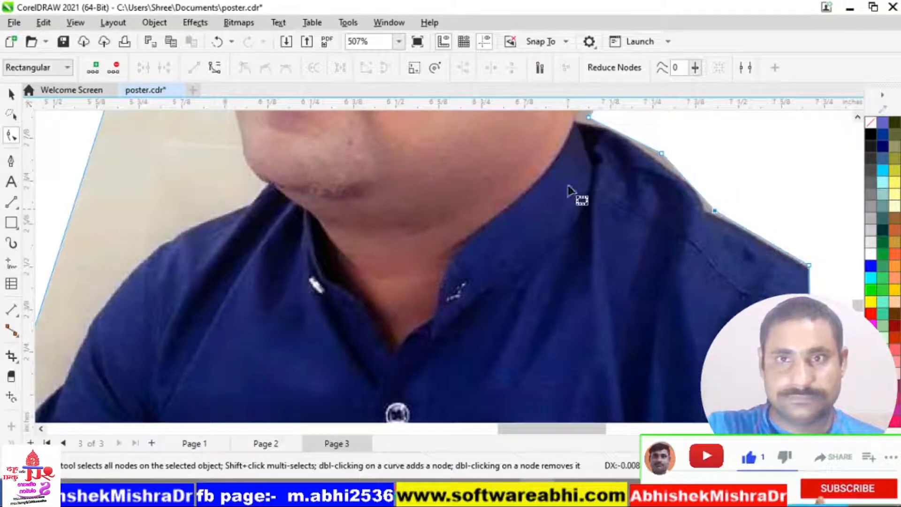
- Add nodes on the photo's slanted left edge and move them in to the front shoulder and upper sleeve
click(69, 219)
drag(70, 221, 142, 252)
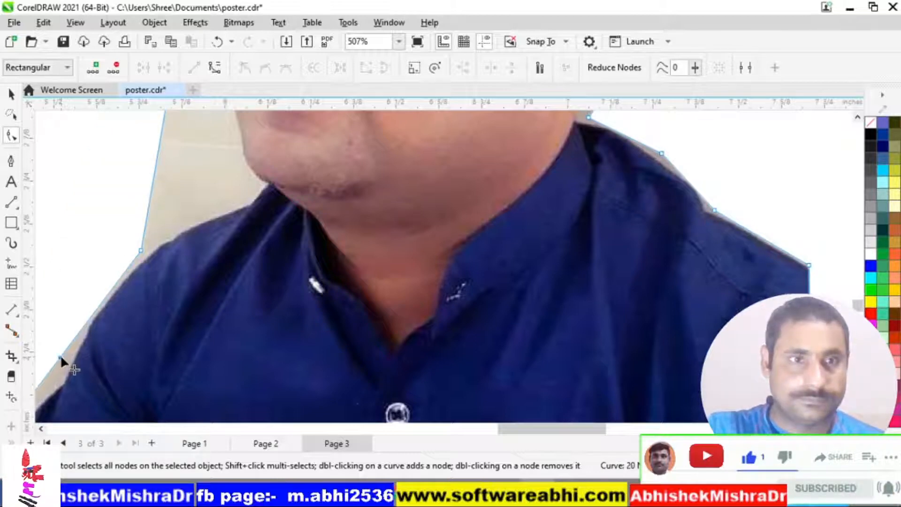
click(63, 366)
drag(62, 366, 63, 368)
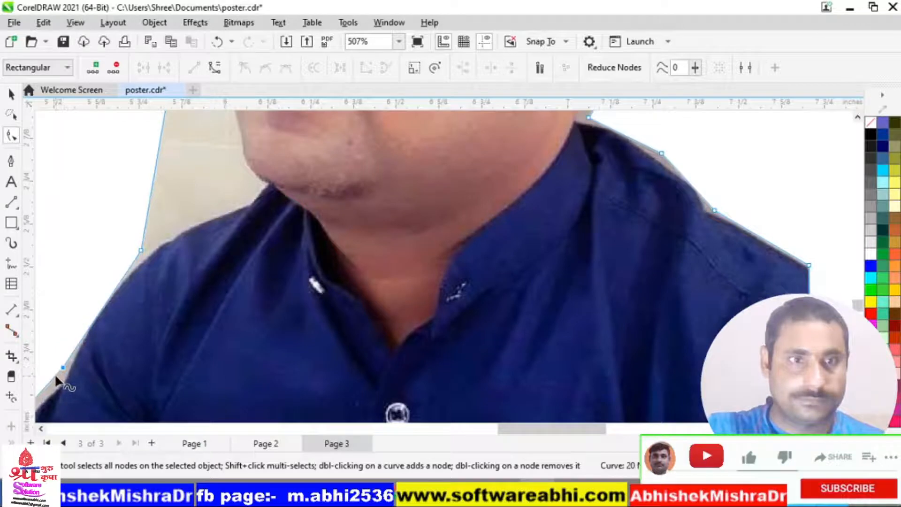
double_click(56, 375)
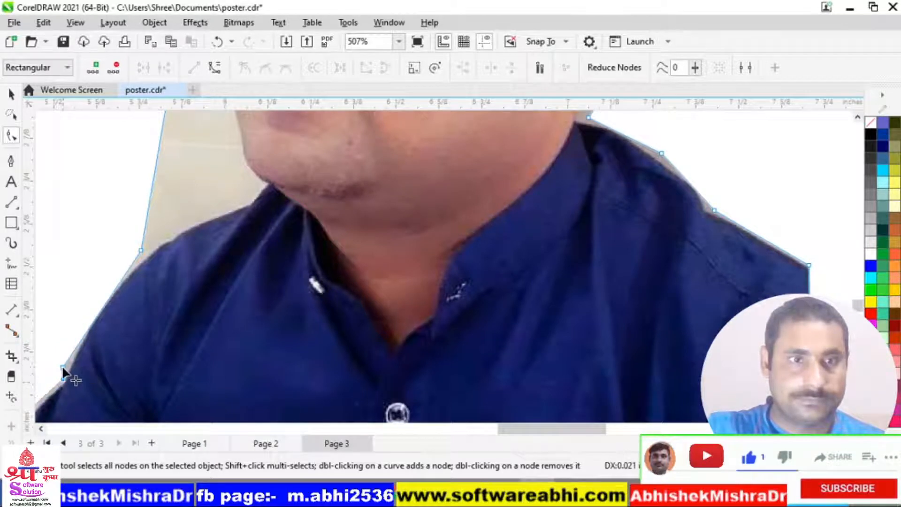
- Add two outline nodes and pull them in to the front collar and the point where the chin meets it
click(155, 162)
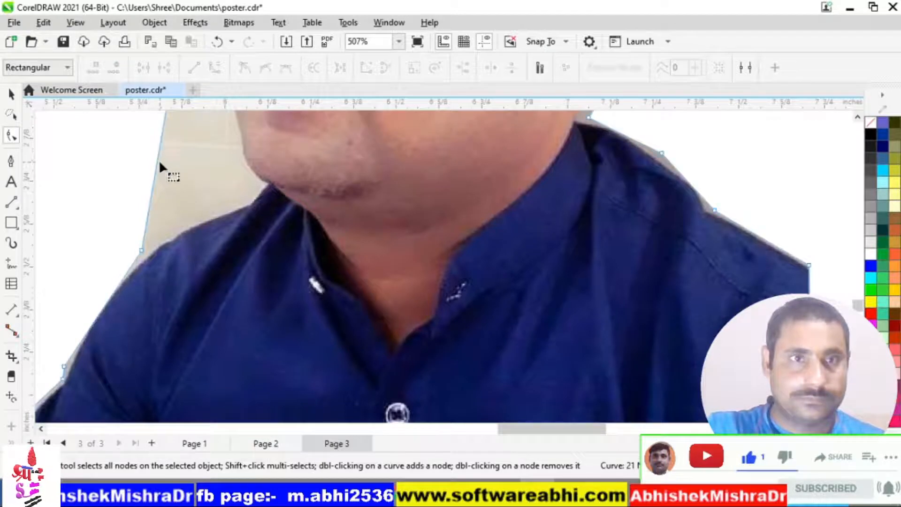
double_click(157, 161)
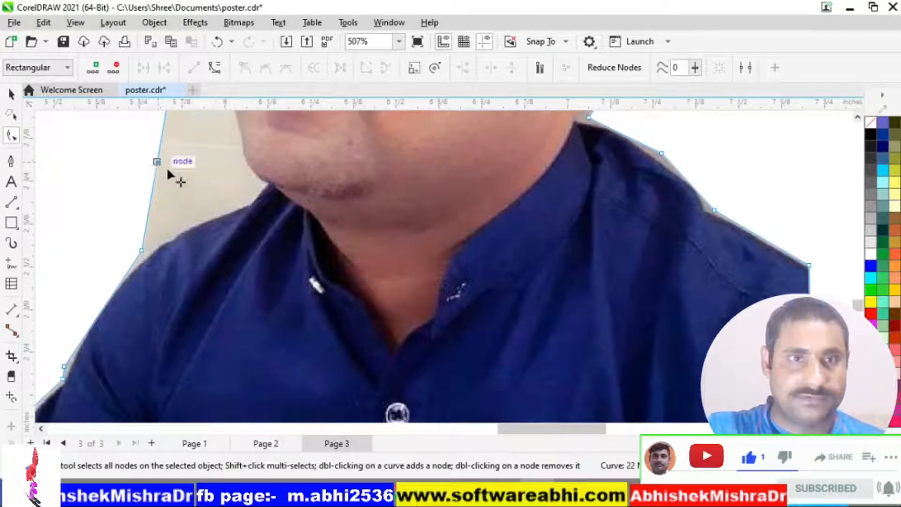
drag(157, 161, 244, 205)
double_click(236, 201)
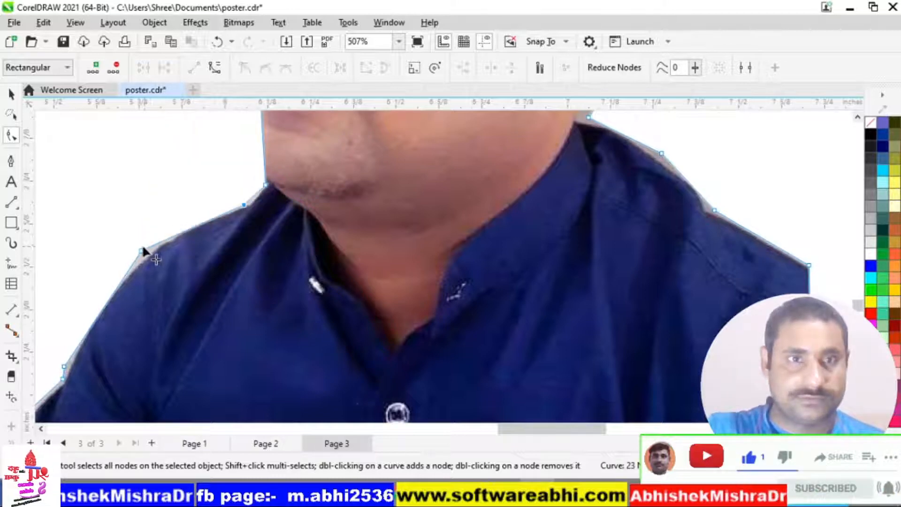
- Refine the front shoulder's curve by adding a node below its corner node and moving the corner node onto the shirt
drag(141, 252, 143, 254)
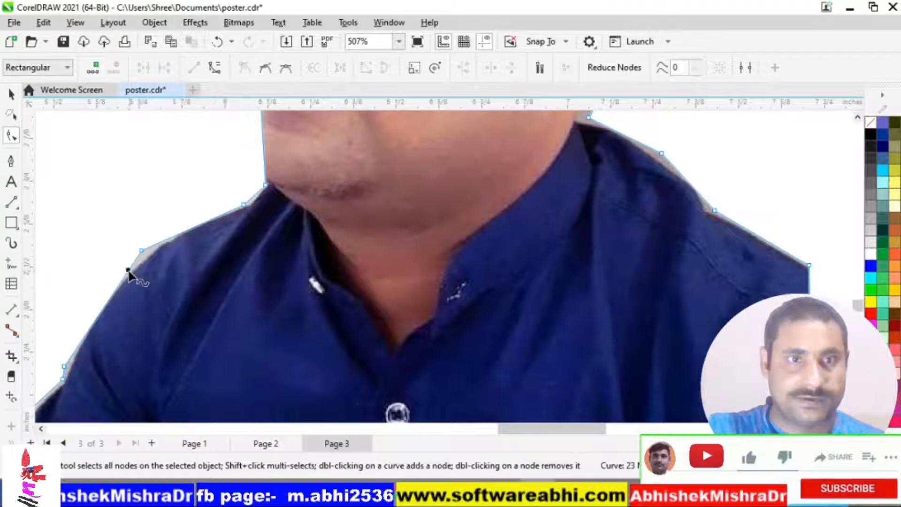
double_click(128, 270)
drag(141, 252, 164, 242)
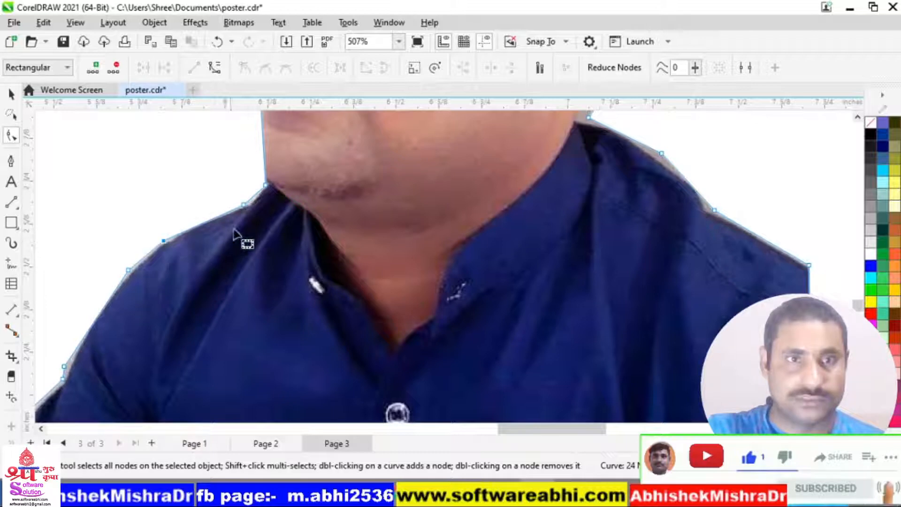
- Add outline nodes beside the cheek and the chin and move them to follow the front edge of the face
click(857, 118)
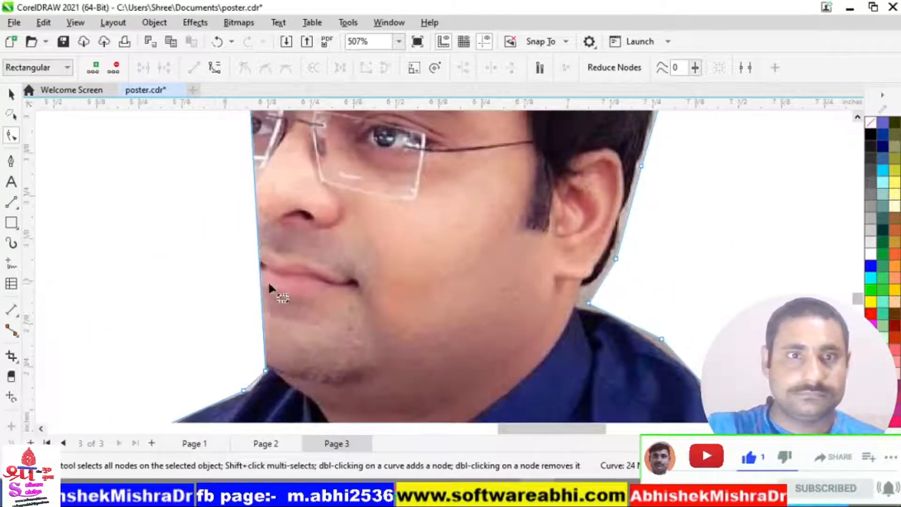
click(257, 212)
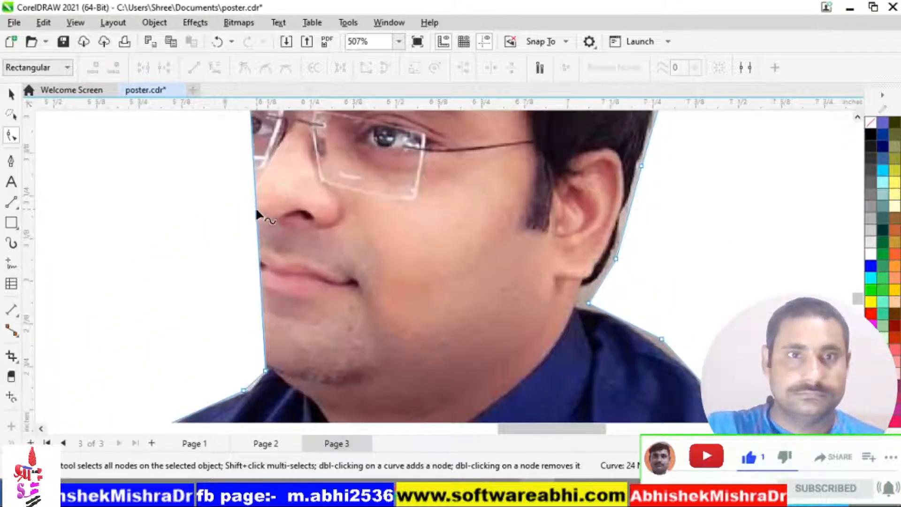
double_click(257, 215)
drag(258, 214, 218, 223)
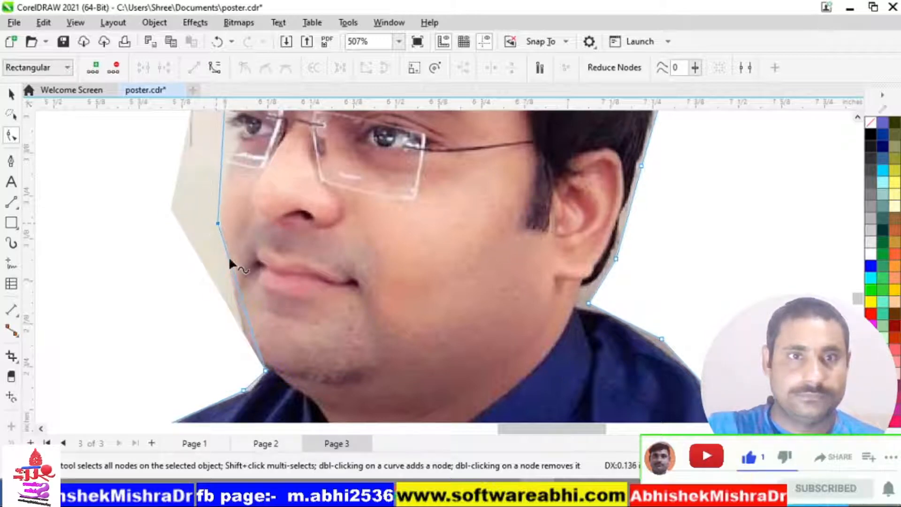
double_click(244, 306)
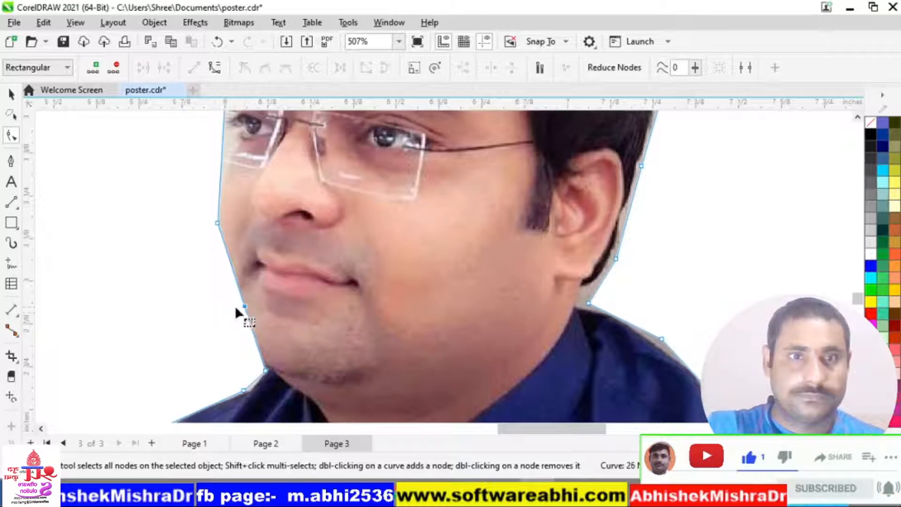
drag(245, 306, 230, 347)
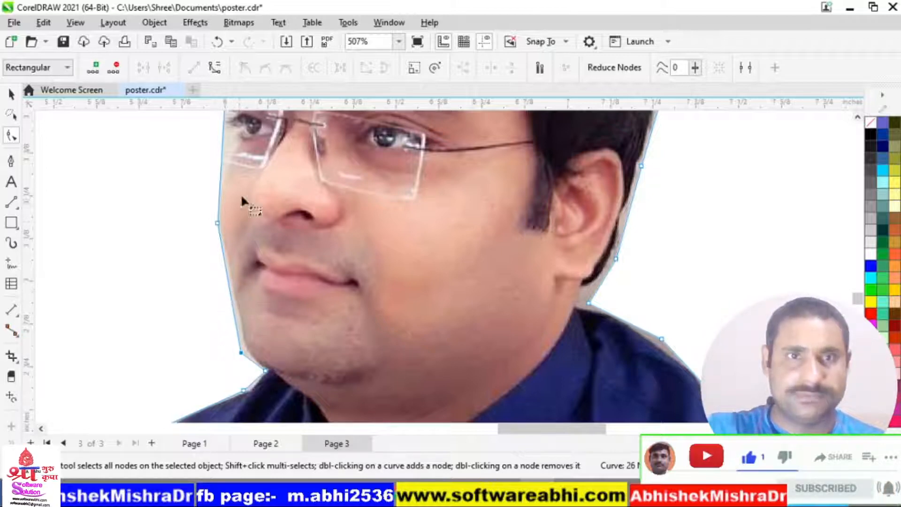
- Extend the outline around the lower outer corner of the glasses and bring it back in to the cheek beneath the lens
click(858, 118)
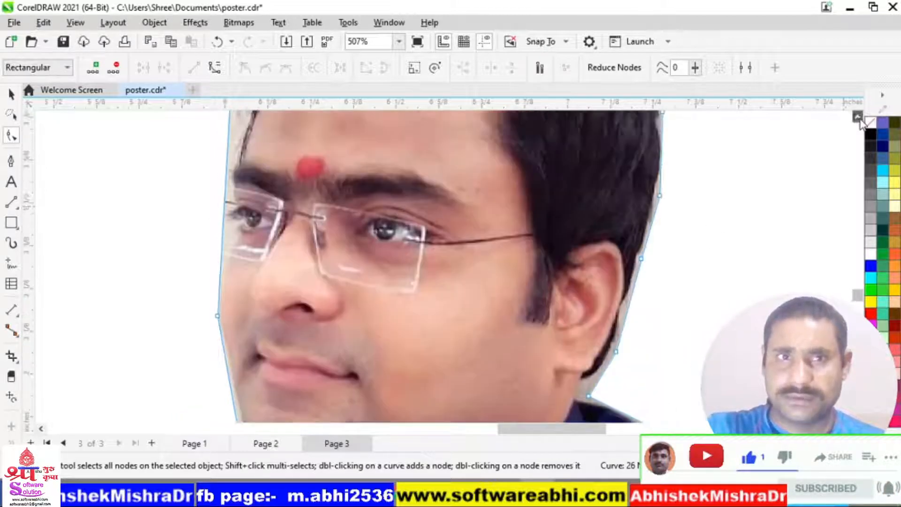
double_click(222, 238)
drag(221, 237, 186, 243)
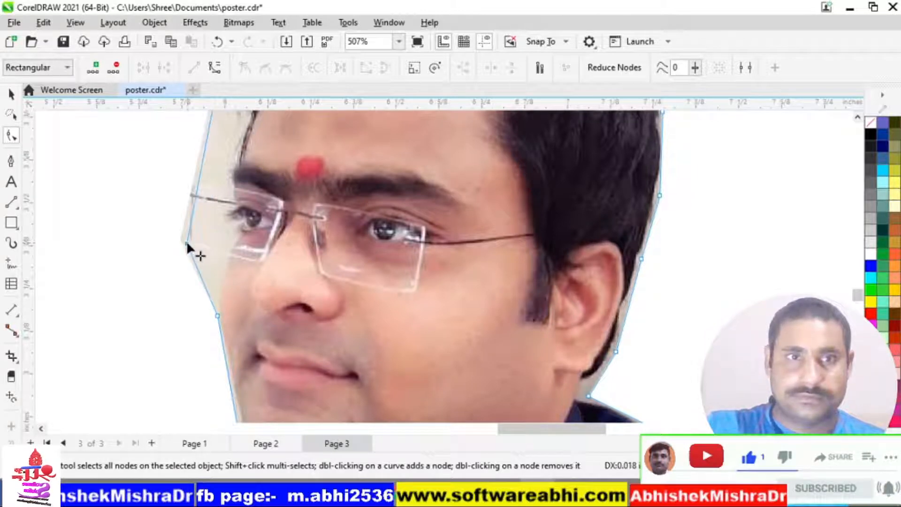
drag(201, 275, 231, 256)
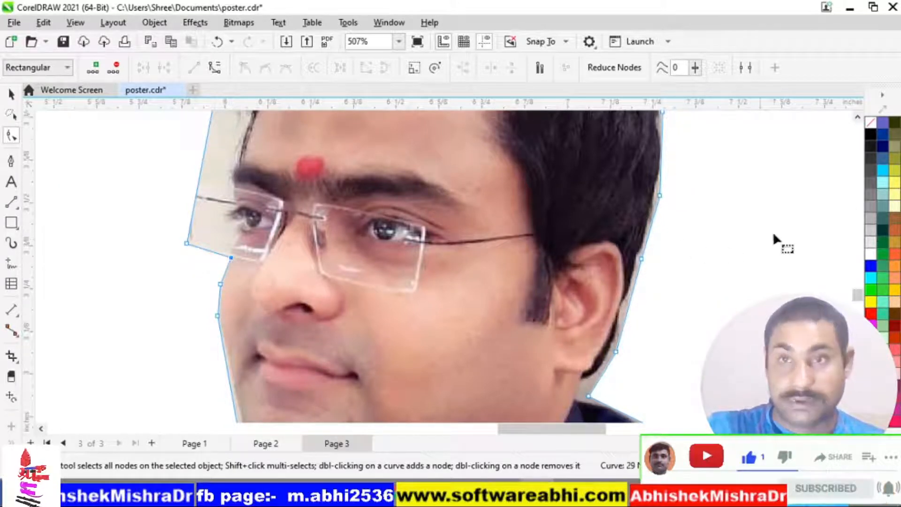
- Add a node above the outer corner of the glasses and another pulled in to the eyebrow, closing the outline around the lens
click(857, 117)
click(858, 118)
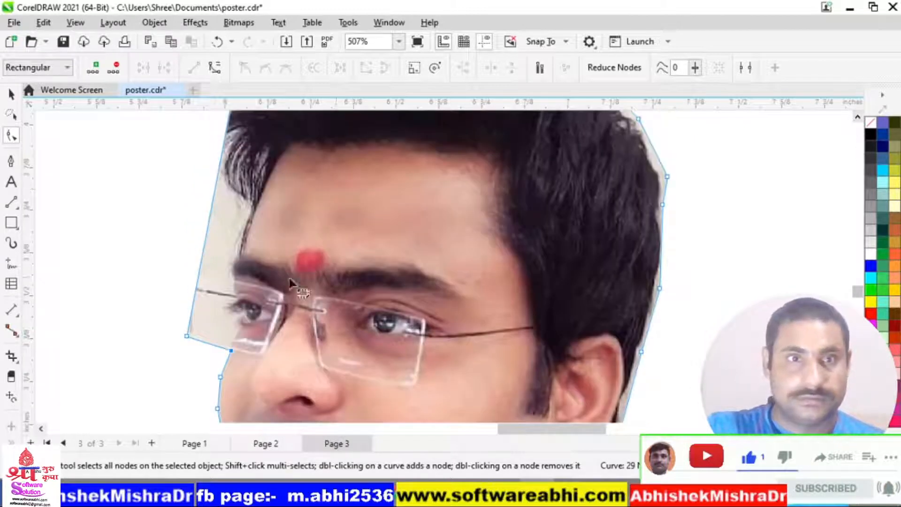
click(202, 270)
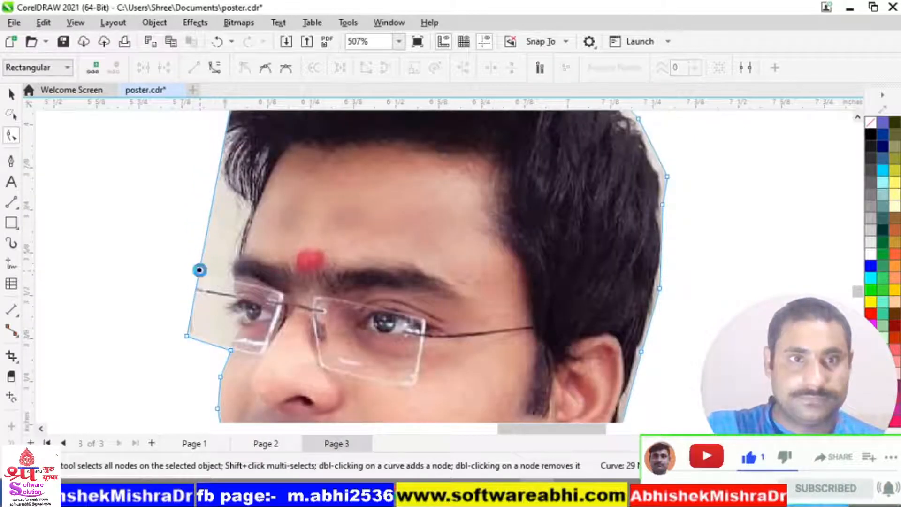
double_click(199, 270)
drag(198, 269, 187, 269)
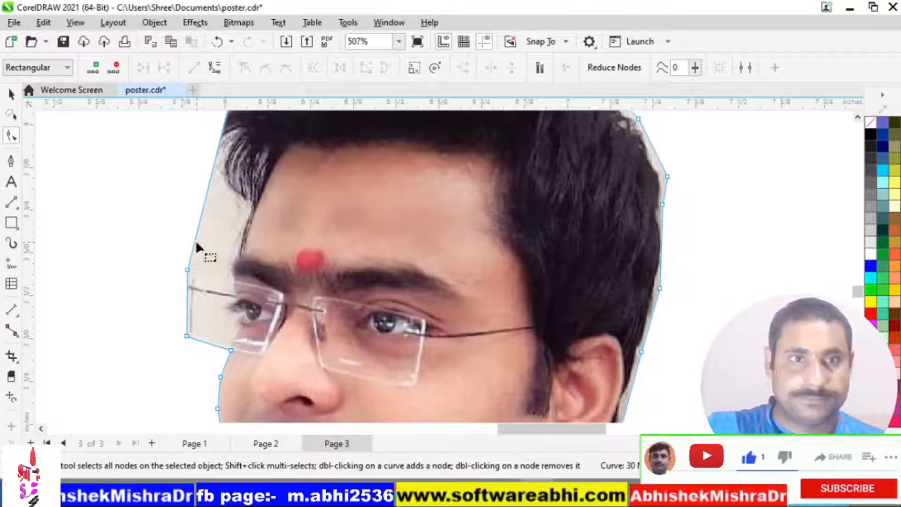
drag(195, 245, 231, 272)
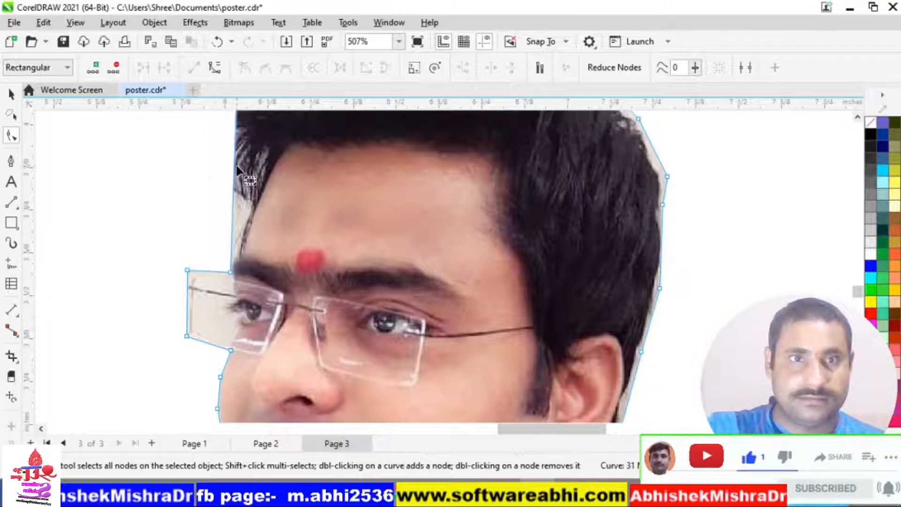
- Add one outline node moved out around the front hair lock and another below it moved in toward the forehead
double_click(233, 164)
drag(233, 164, 208, 172)
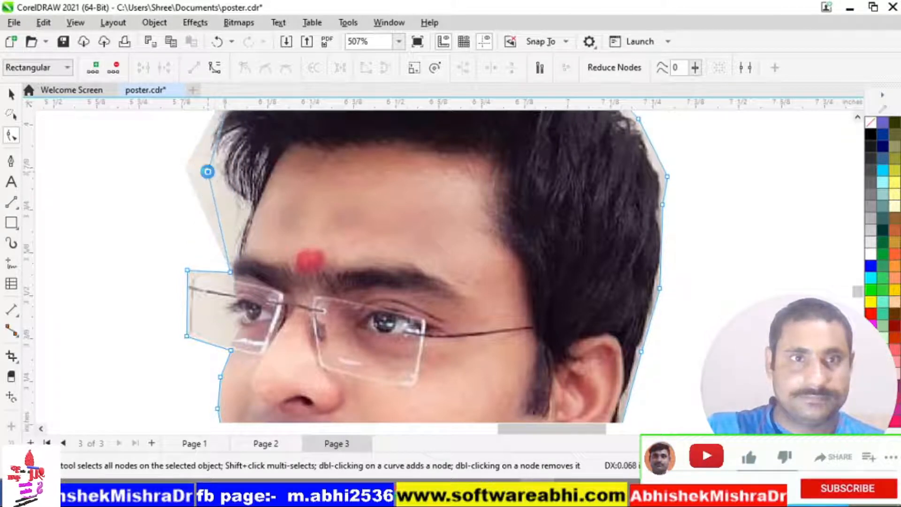
double_click(235, 205)
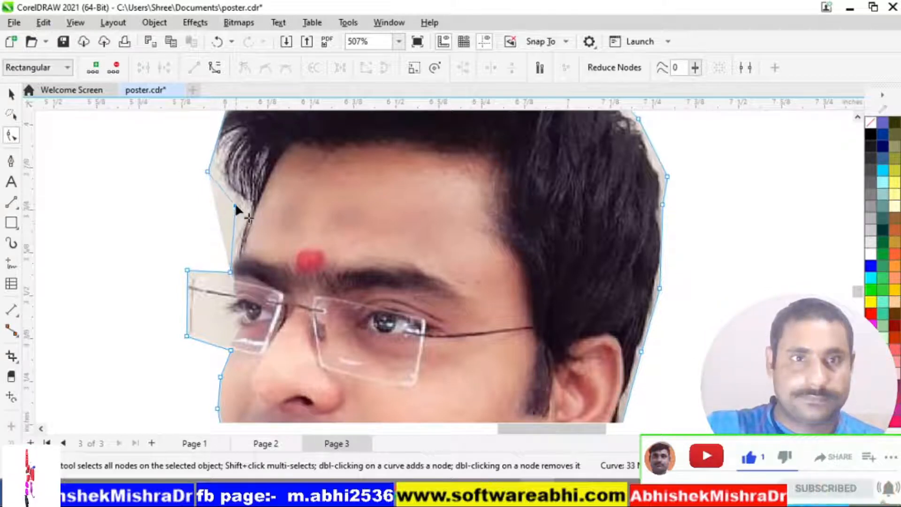
drag(235, 207, 237, 201)
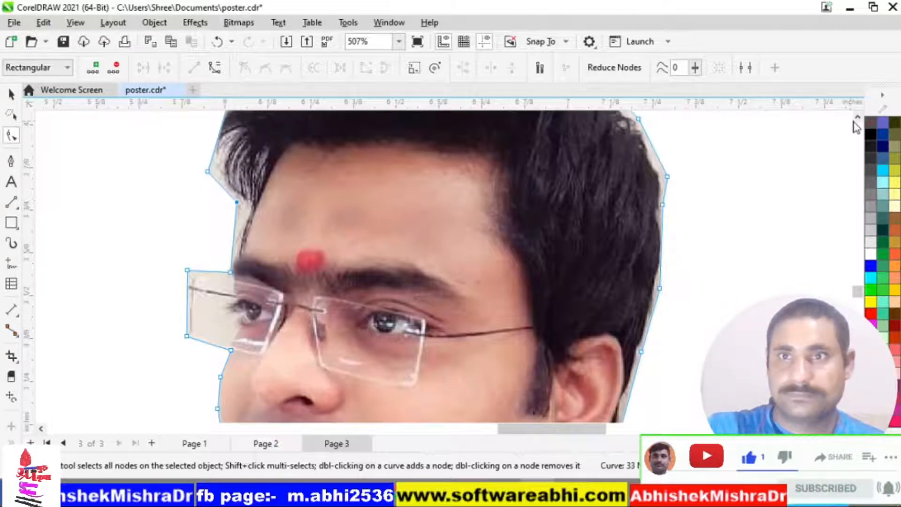
- Tighten the outline around the upper front hair by moving its corner node inward and adding a node pulled out past the hair tips
scroll(854, 125, up, 2)
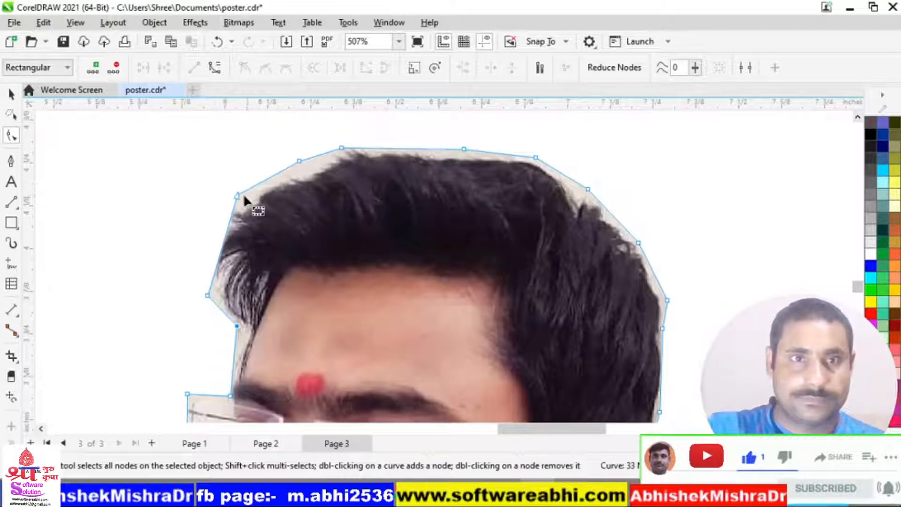
drag(238, 195, 251, 208)
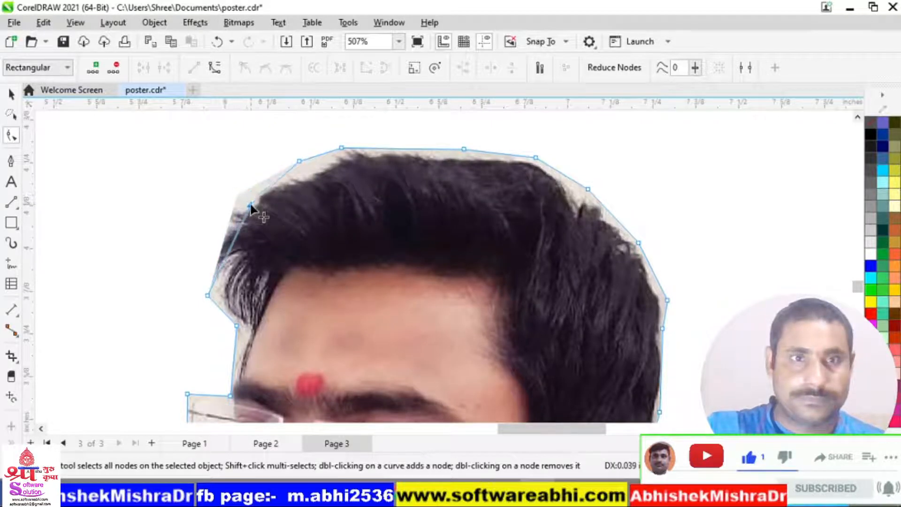
click(239, 240)
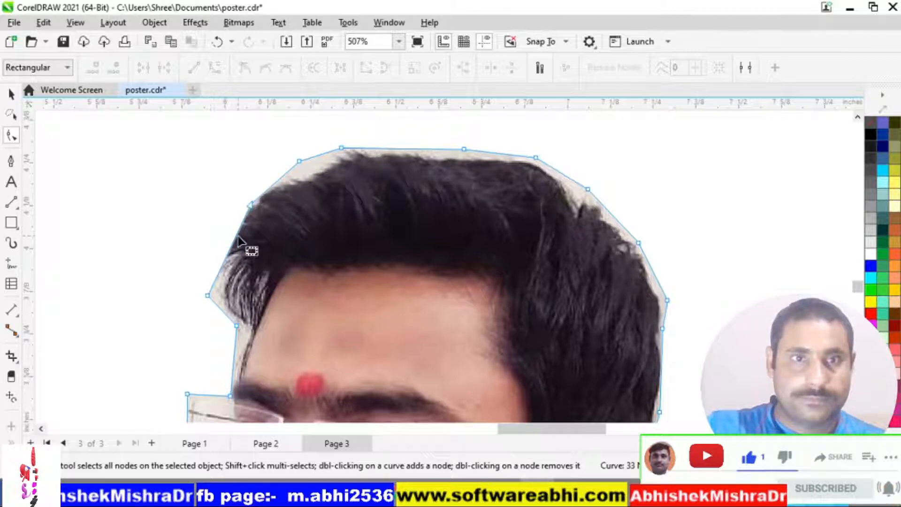
double_click(238, 238)
drag(238, 237, 215, 230)
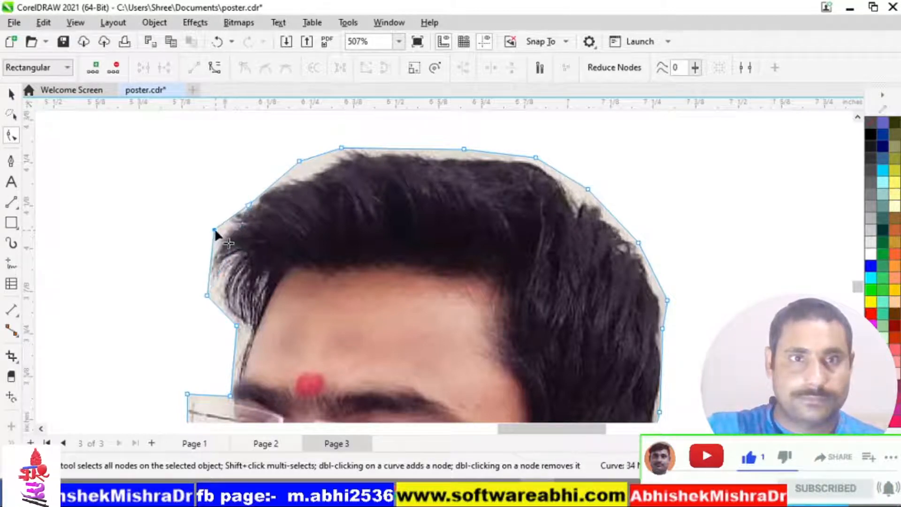
click(767, 223)
key(space)
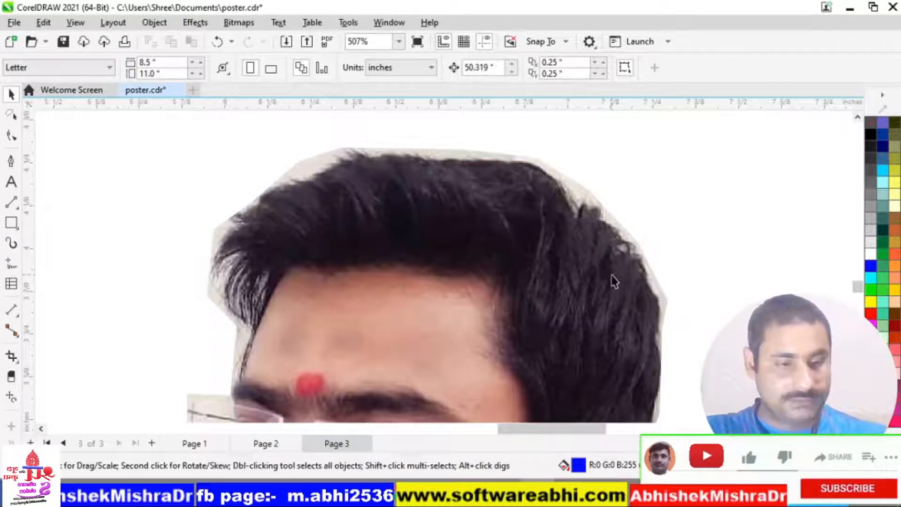
- Examine the finished portrait cutout as a whole and closer up along its chin and shoulder edges
key(shift+F4)
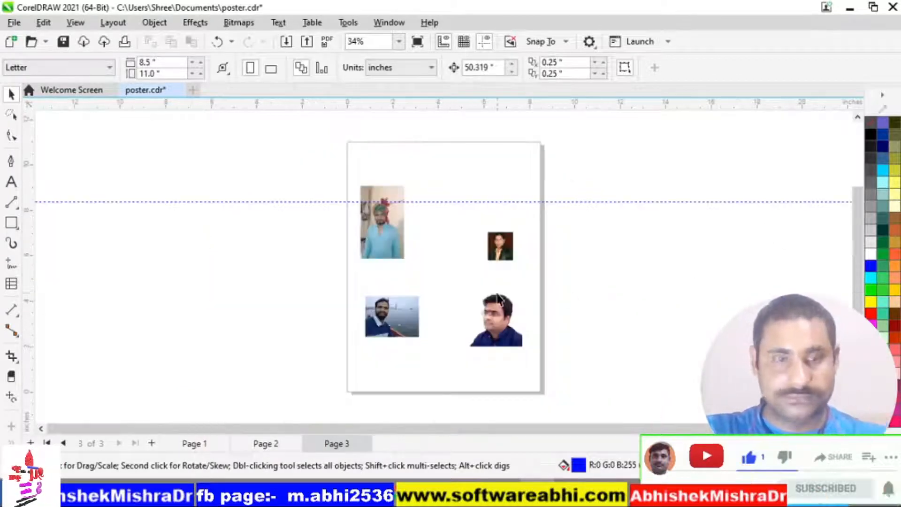
key(z)
drag(466, 284, 530, 357)
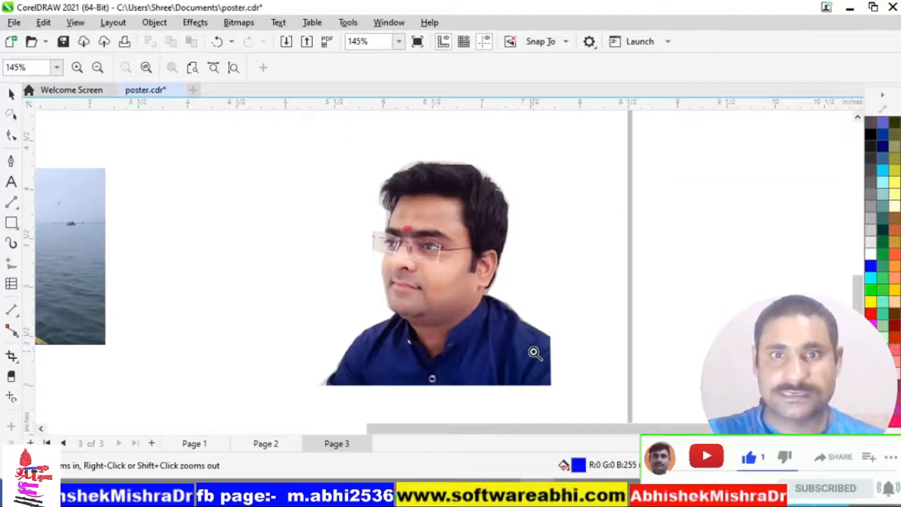
key(space)
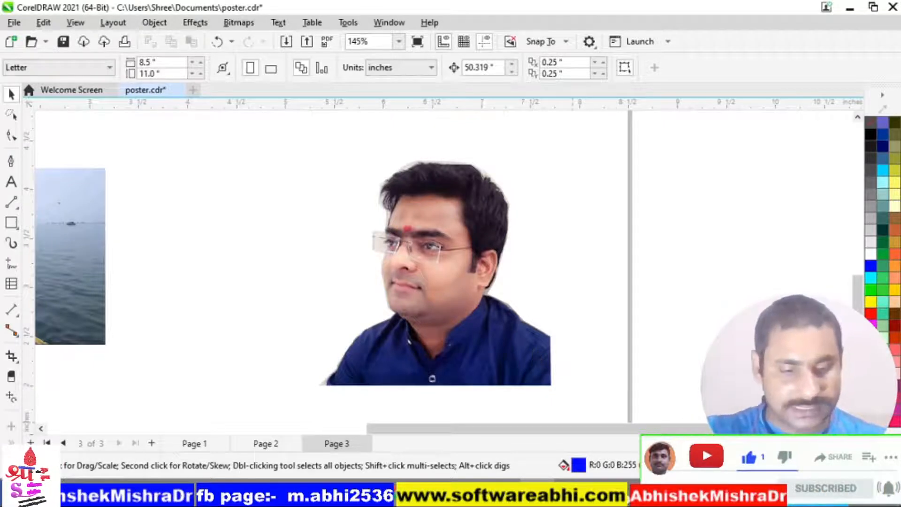
key(space)
click(421, 366)
key(space)
key(space)
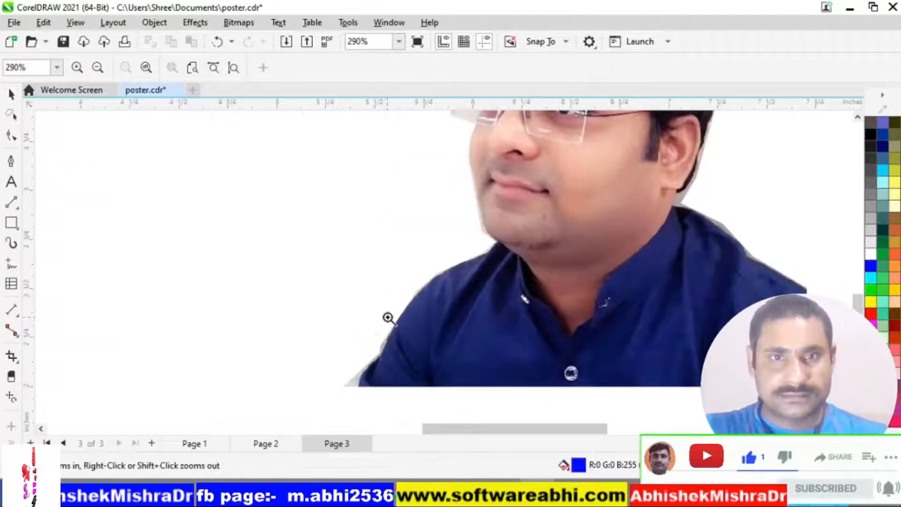
key(space)
- Draw a rectangle about 1.1 by 1.18 inches over the man's face and collar in the boat photo and remove its fill
scroll(426, 311, left, 5)
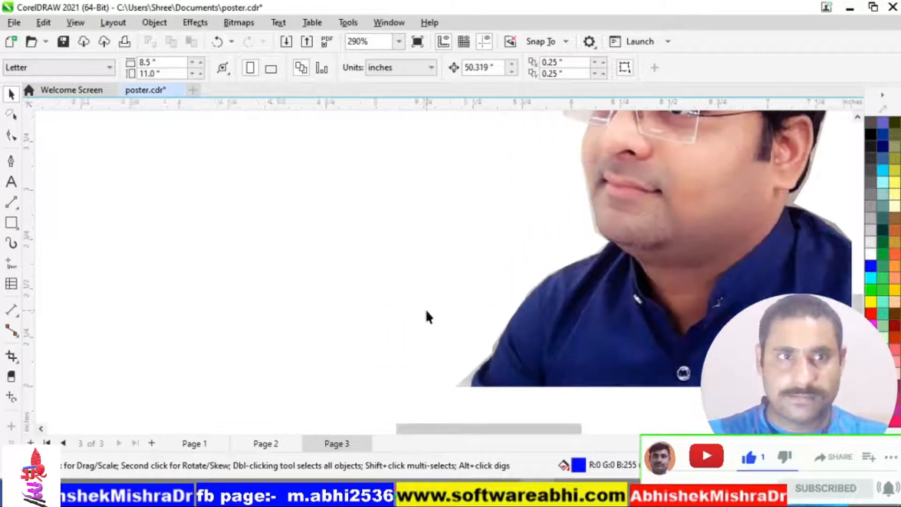
scroll(426, 311, left, 14)
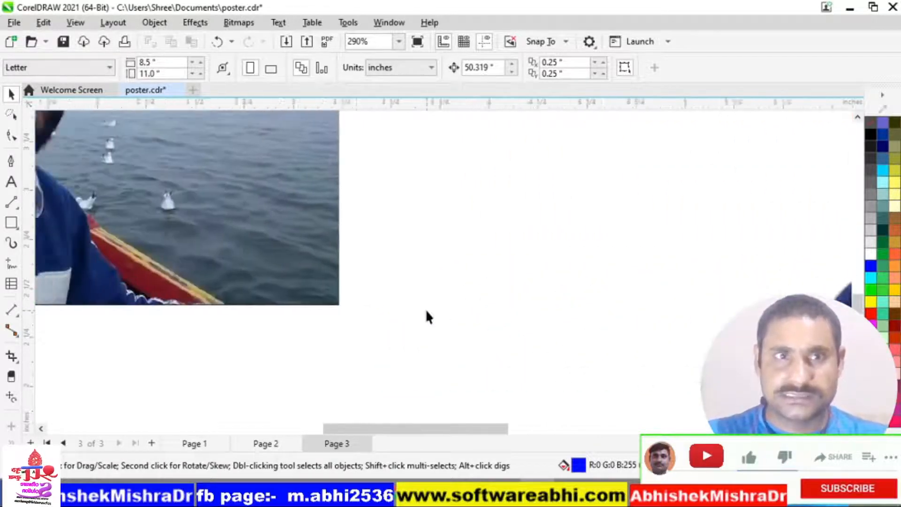
scroll(426, 311, up, 5)
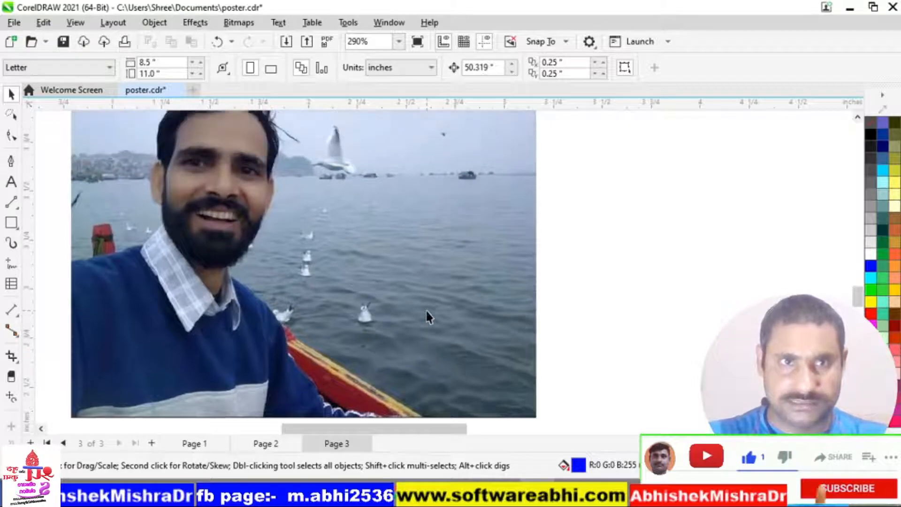
scroll(426, 310, right, 1)
scroll(426, 310, left, 2)
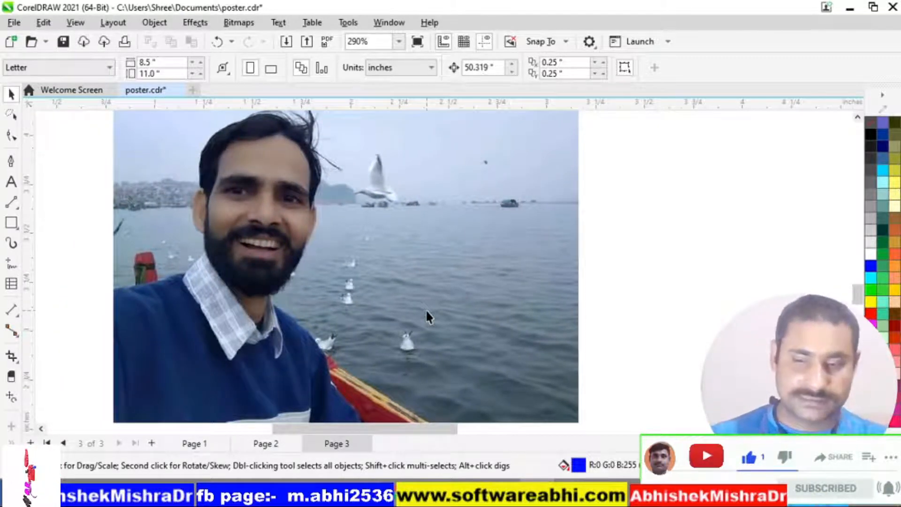
scroll(426, 315, right, 1)
scroll(426, 315, left, 2)
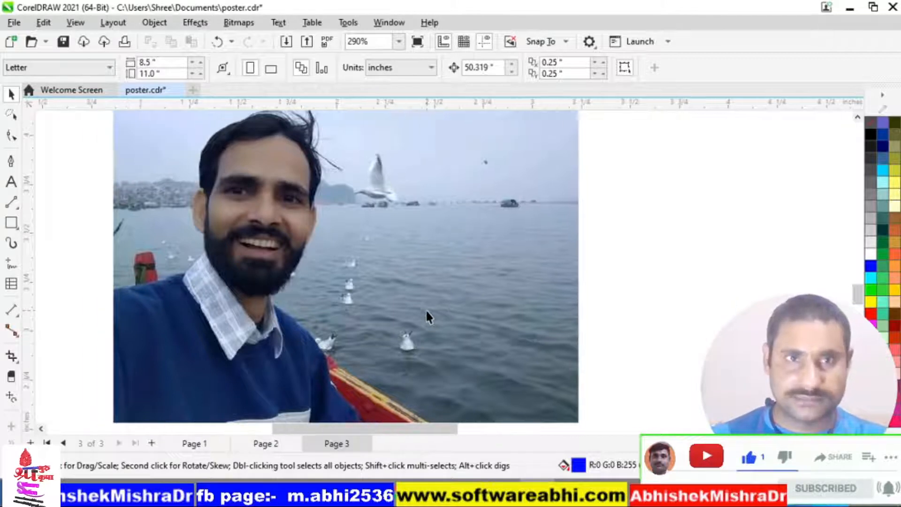
scroll(426, 313, left, 1)
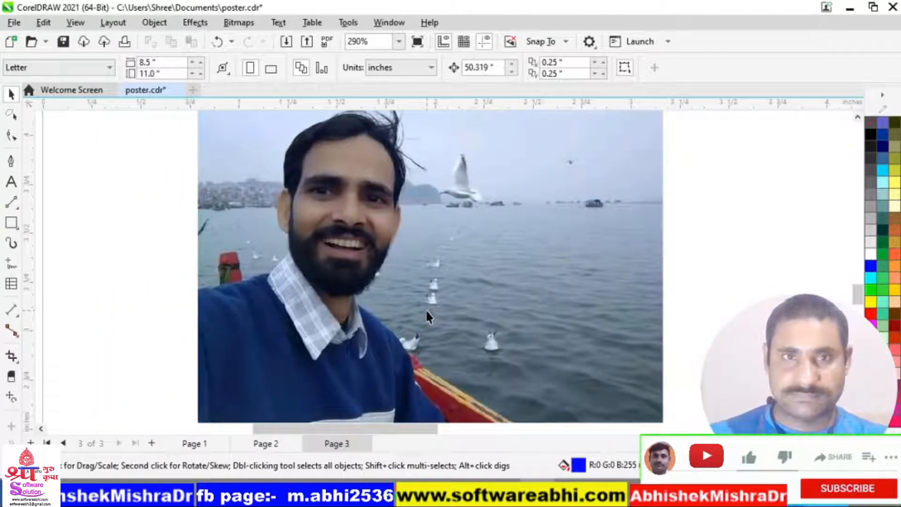
scroll(426, 314, left, 1)
scroll(425, 309, left, 1)
scroll(426, 310, up, 2)
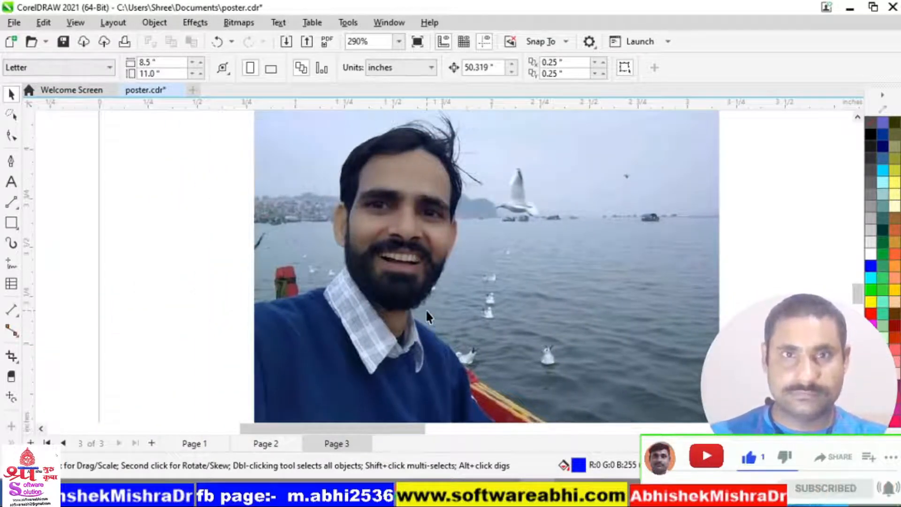
scroll(426, 310, right, 1)
scroll(426, 311, down, 2)
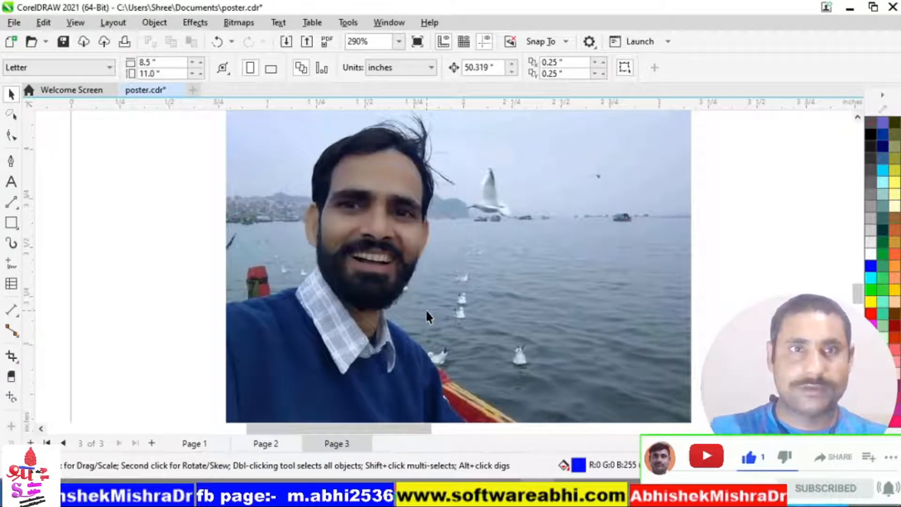
click(12, 222)
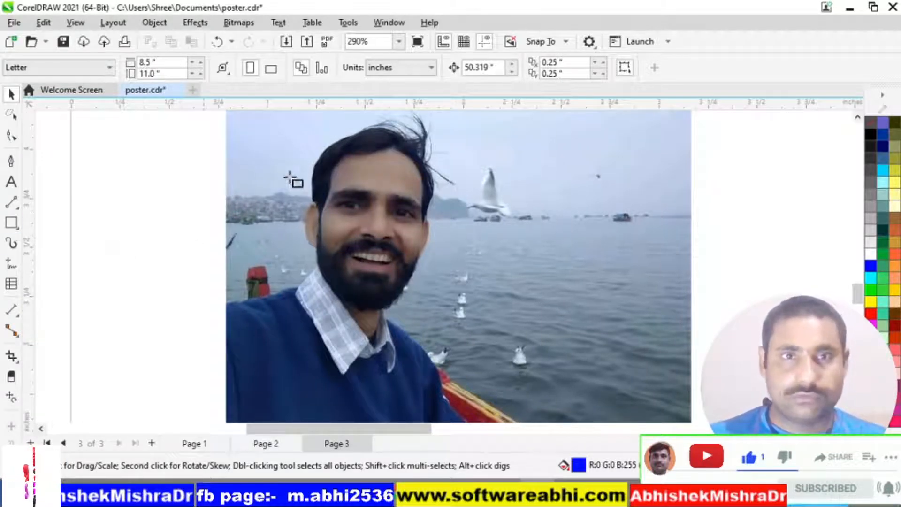
drag(288, 161, 508, 394)
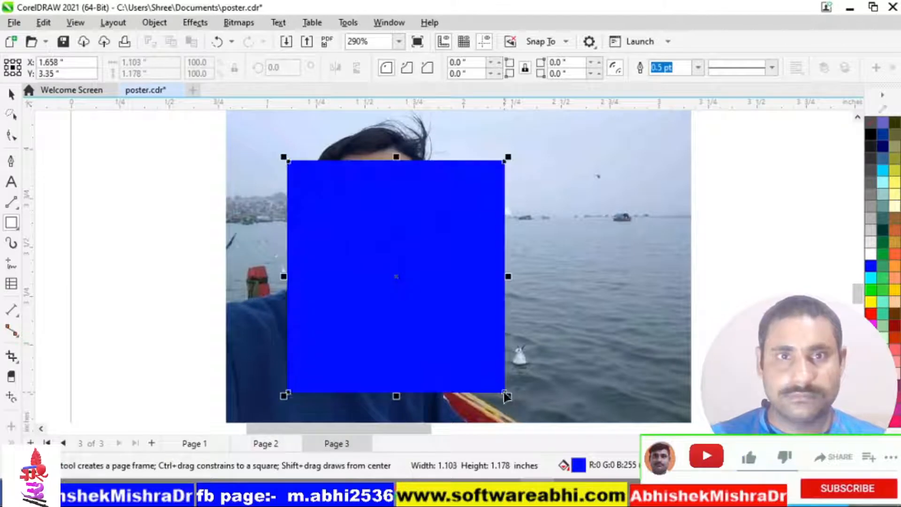
click(883, 149)
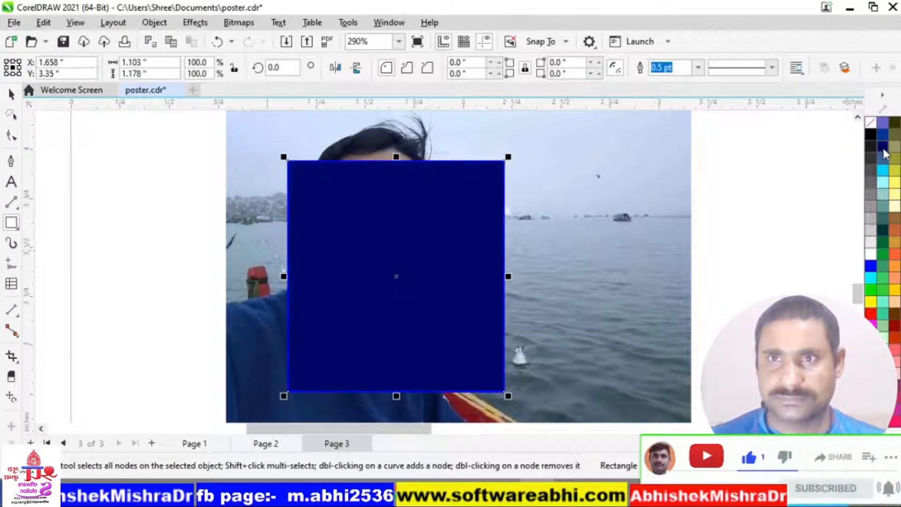
click(872, 121)
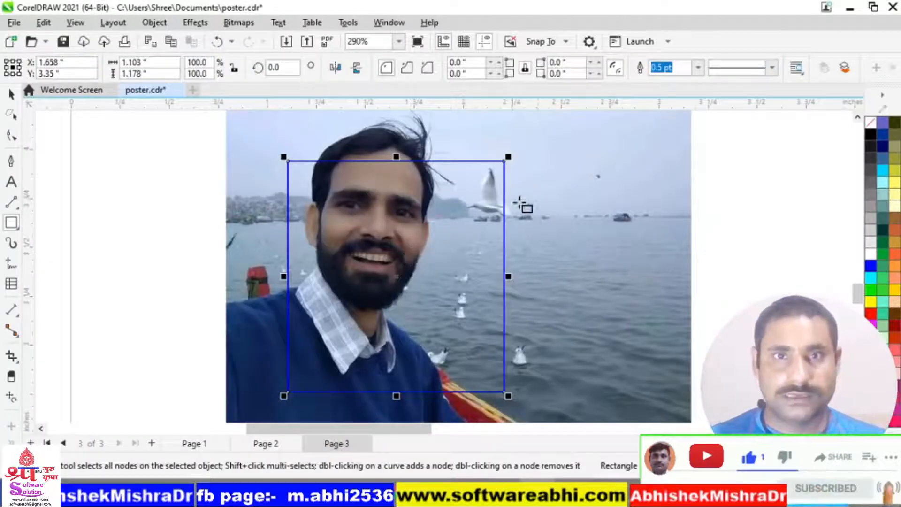
- Round only the rectangle's upper-right corner into a large arc with the Shape tool
key(space)
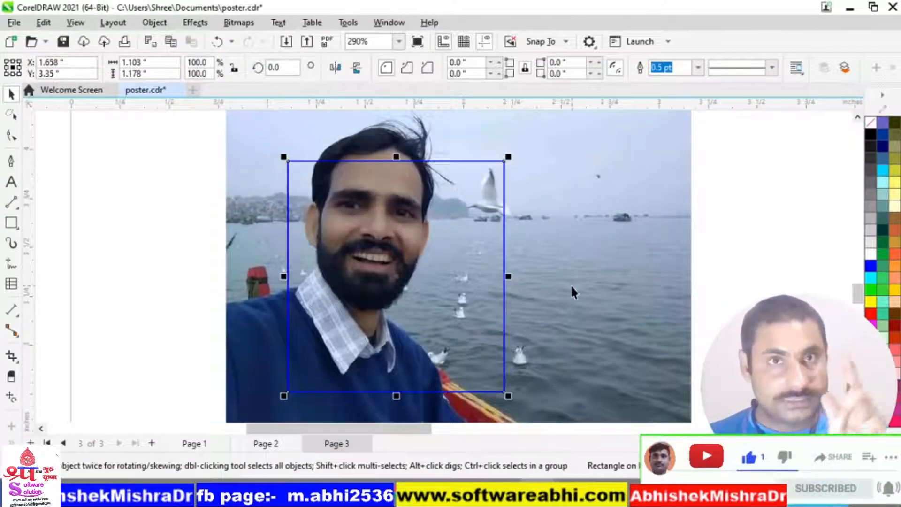
key(F10)
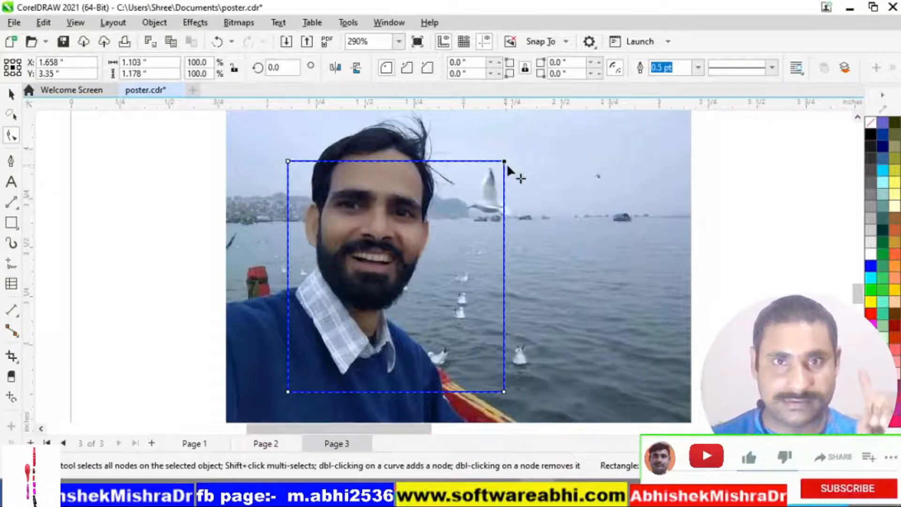
key(ctrl+1)
click(508, 167)
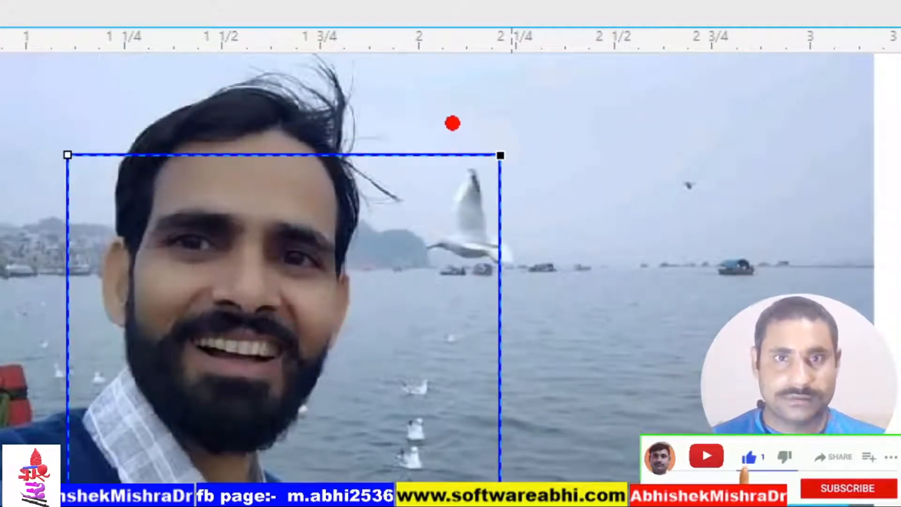
click(498, 155)
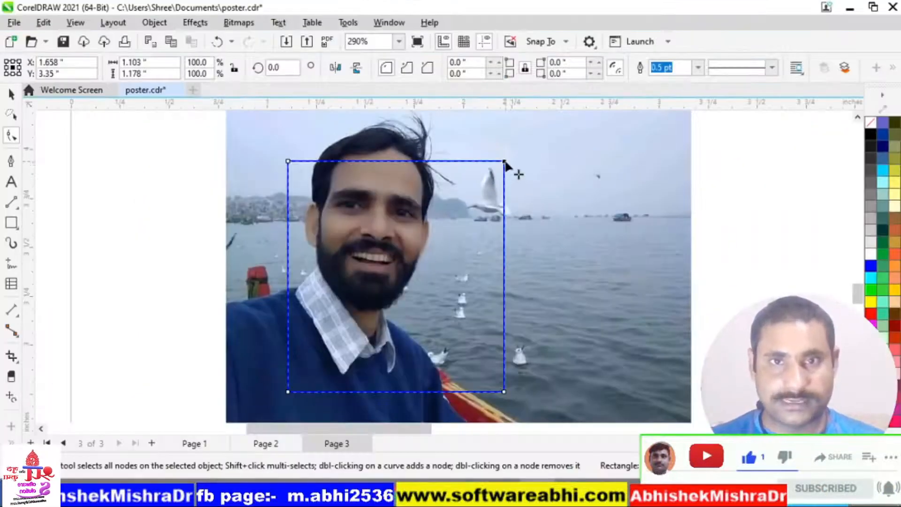
drag(505, 162, 483, 261)
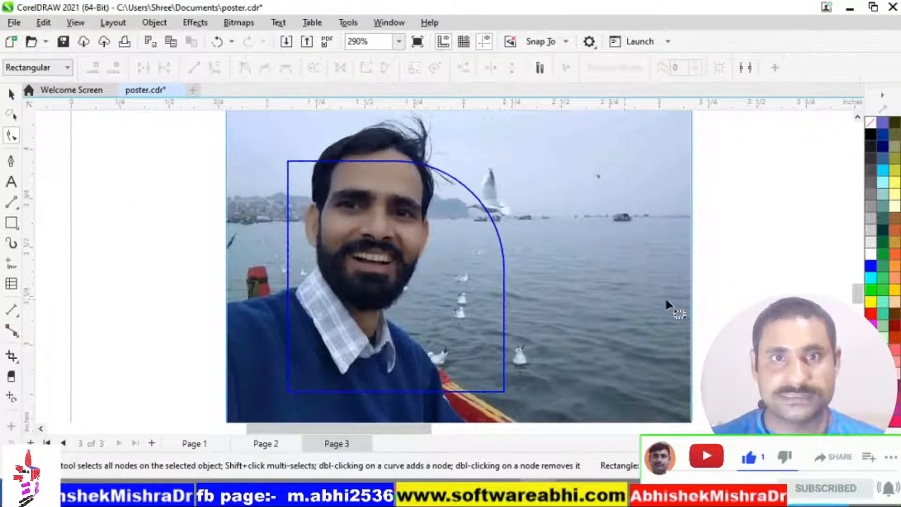
- PowerClip the boat photo inside the rectangle with the rounded corner
key(space)
click(639, 313)
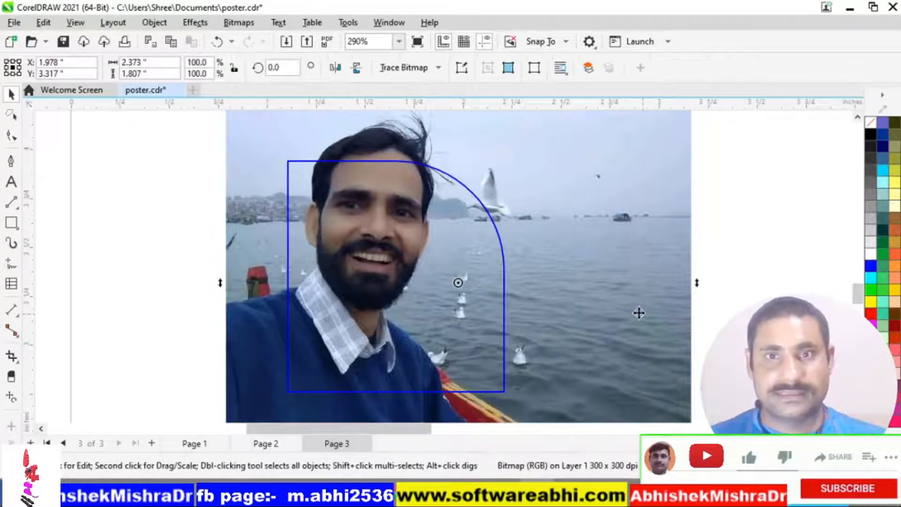
click(148, 25)
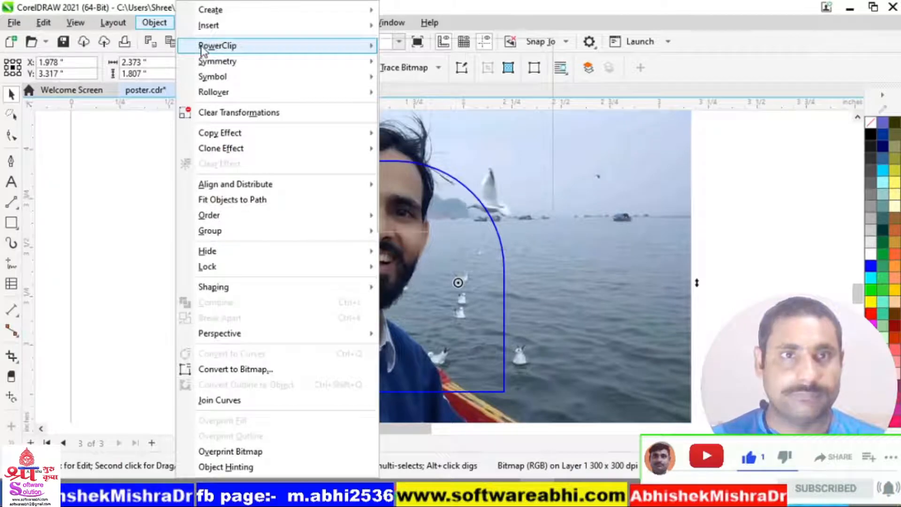
mouse_move(202, 49)
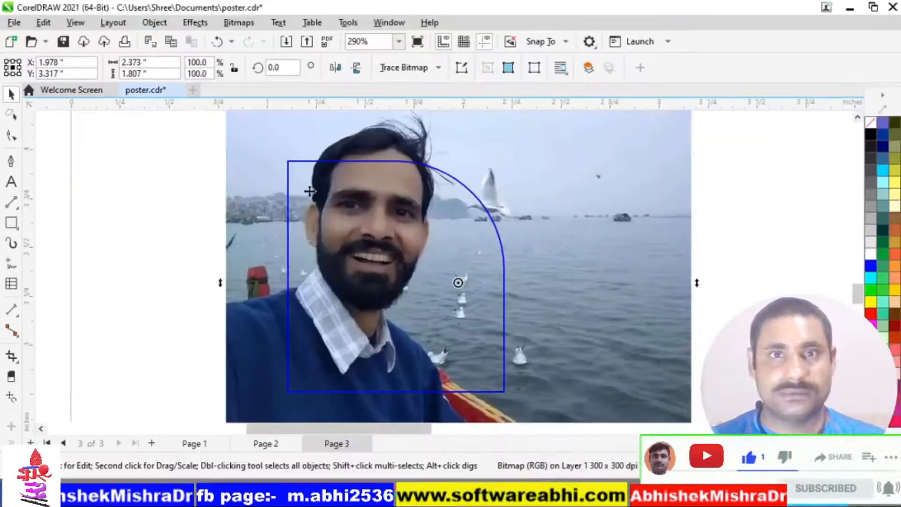
click(154, 22)
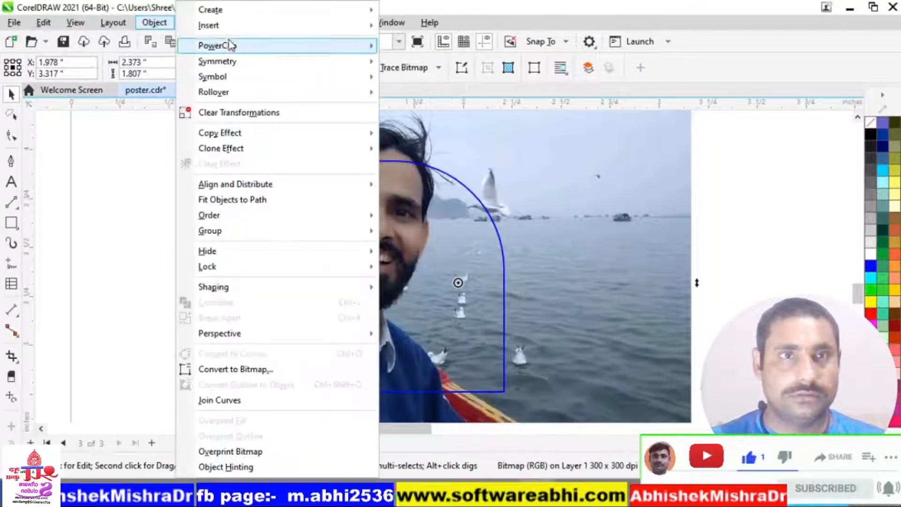
mouse_move(232, 46)
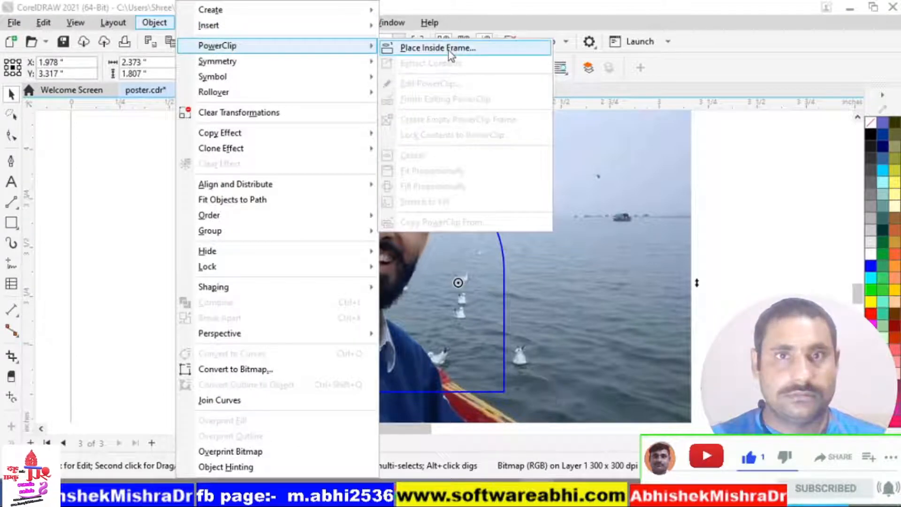
click(447, 50)
click(393, 259)
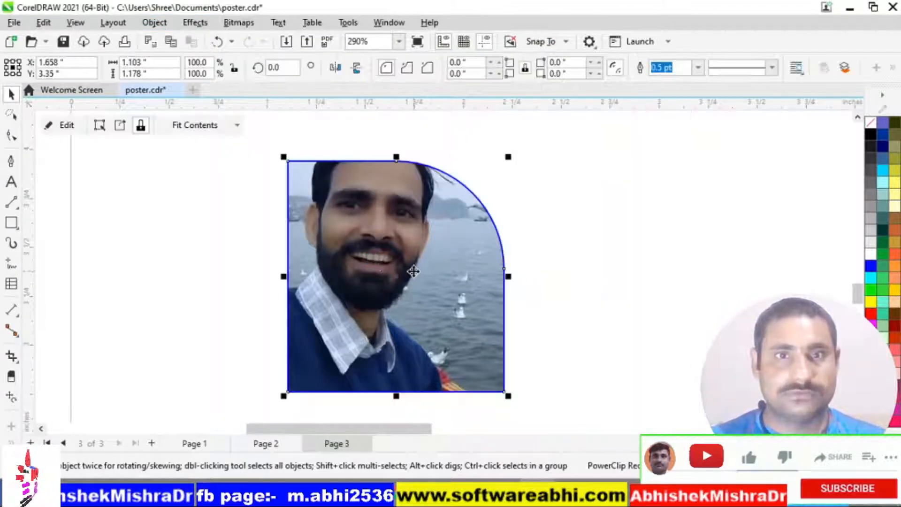
- Edit the boat photo's PowerClip contents, scaling the photo down and repositioning it so the man's head and shoulders sit within the frame
double_click(413, 271)
drag(425, 324, 409, 280)
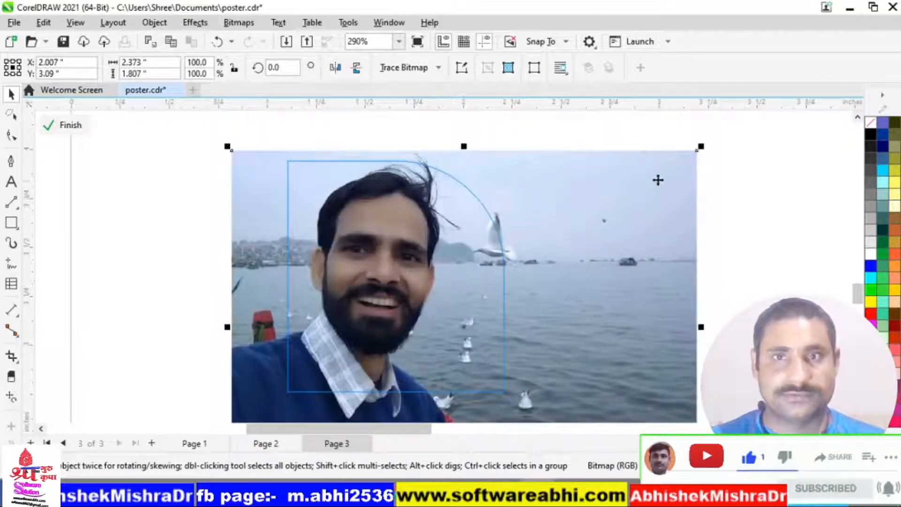
drag(699, 151, 597, 197)
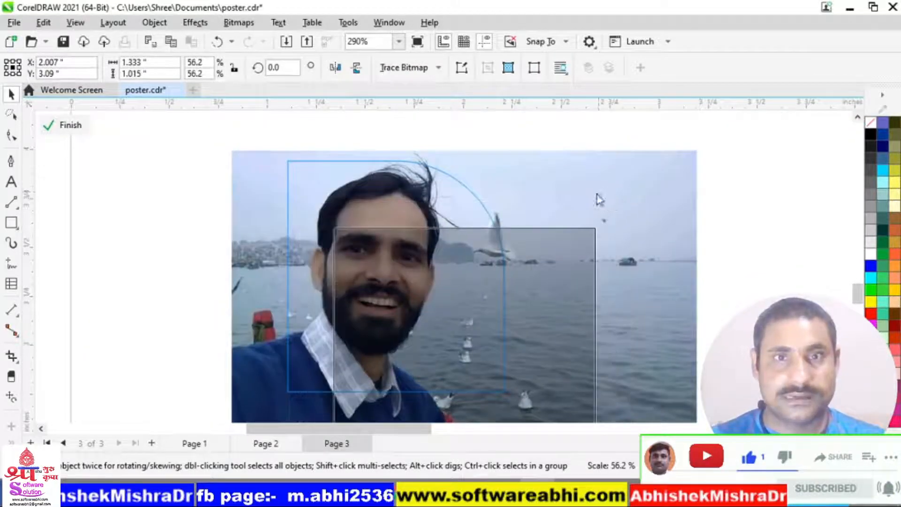
drag(523, 342, 467, 276)
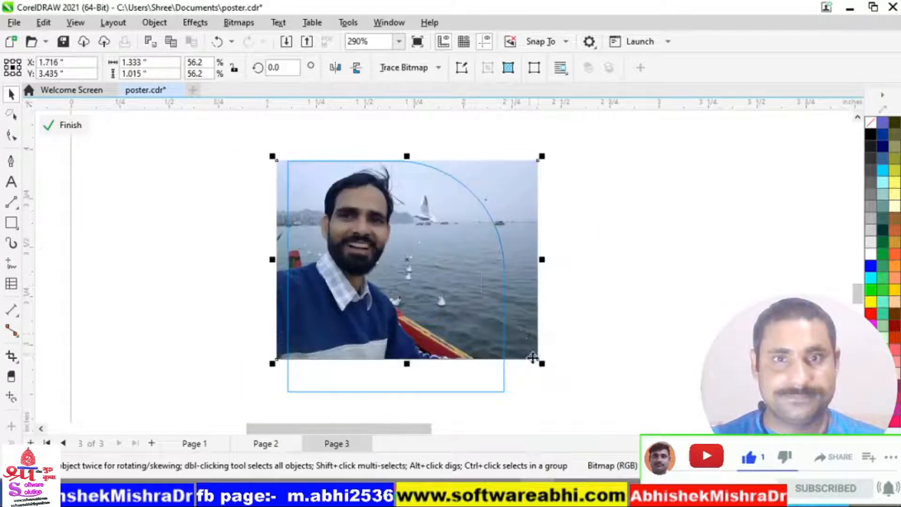
drag(538, 363, 572, 398)
drag(458, 294, 494, 311)
ctrl+click(683, 295)
click(601, 303)
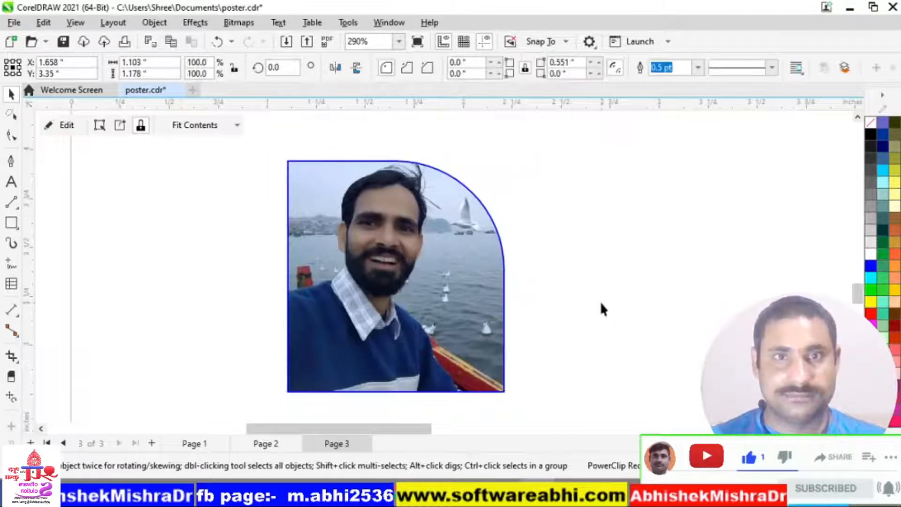
- Draw a square about 0.92 by 0.92 inches over the man's turban and face in the turban photo
click(466, 285)
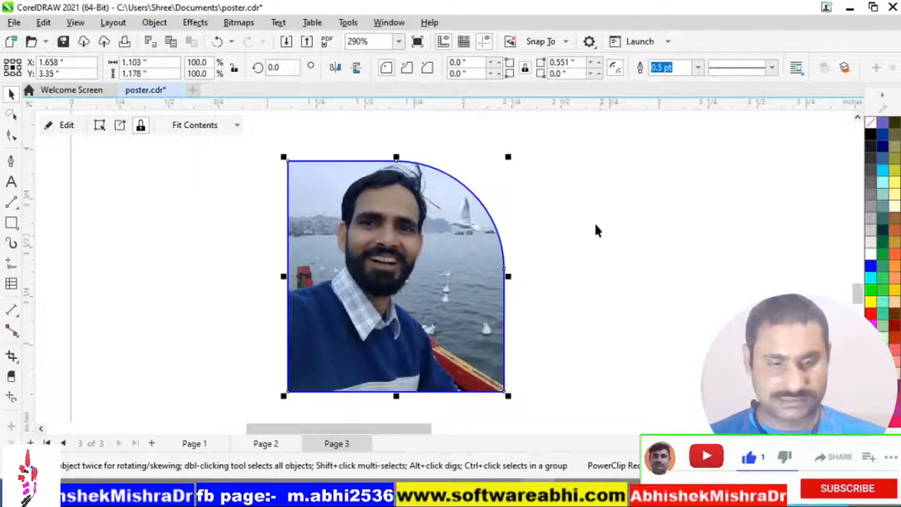
key(F10)
click(585, 181)
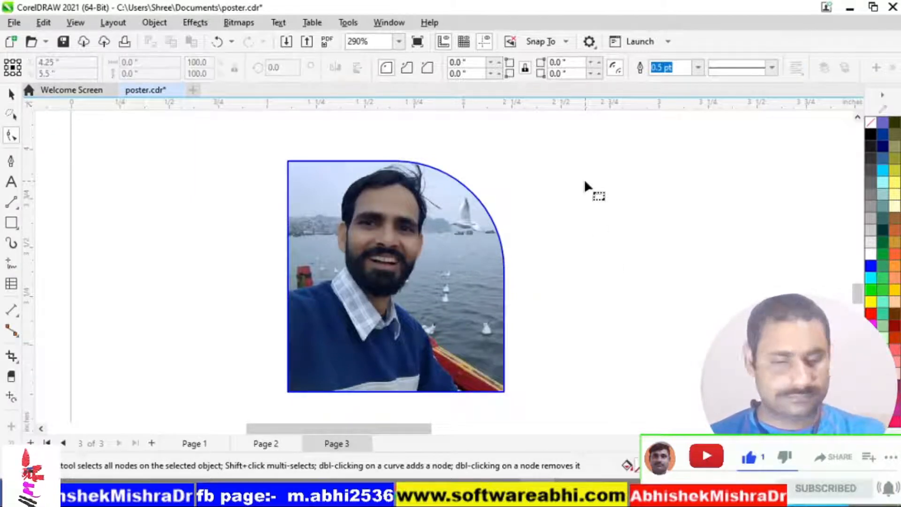
scroll(584, 182, up, 10)
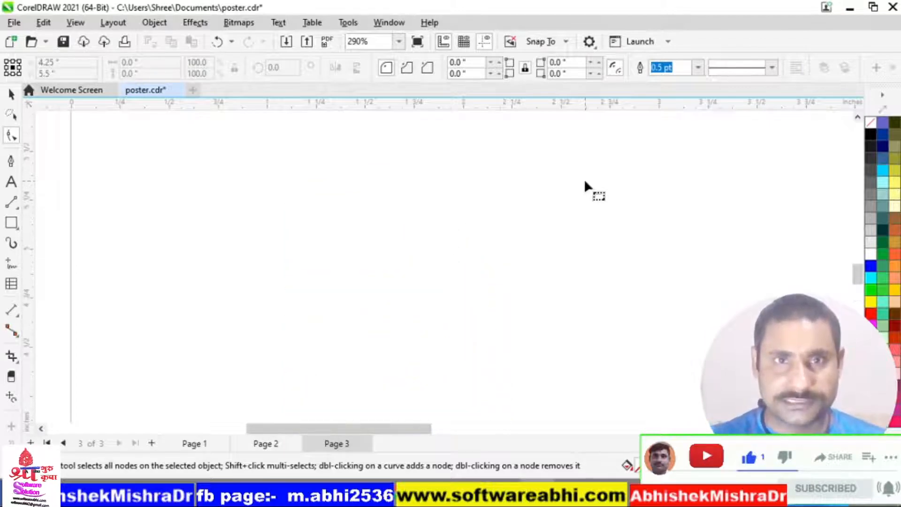
scroll(584, 182, up, 8)
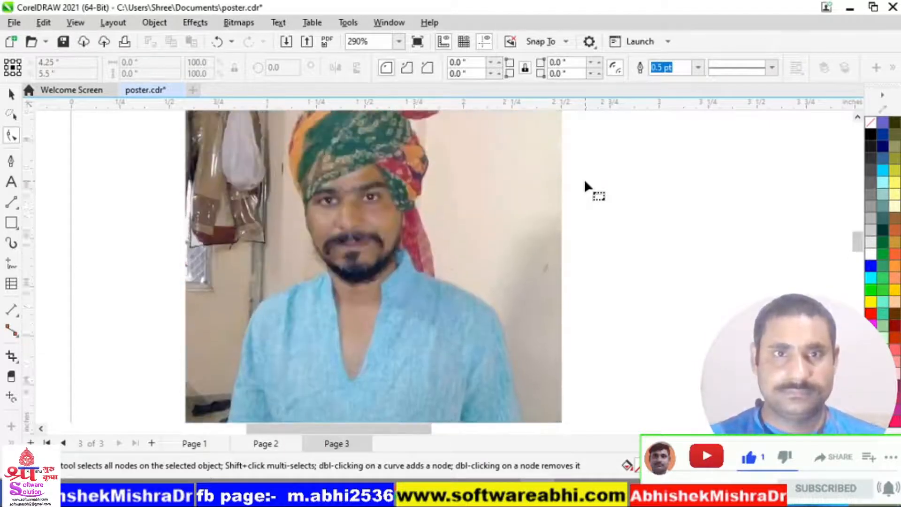
scroll(585, 182, up, 2)
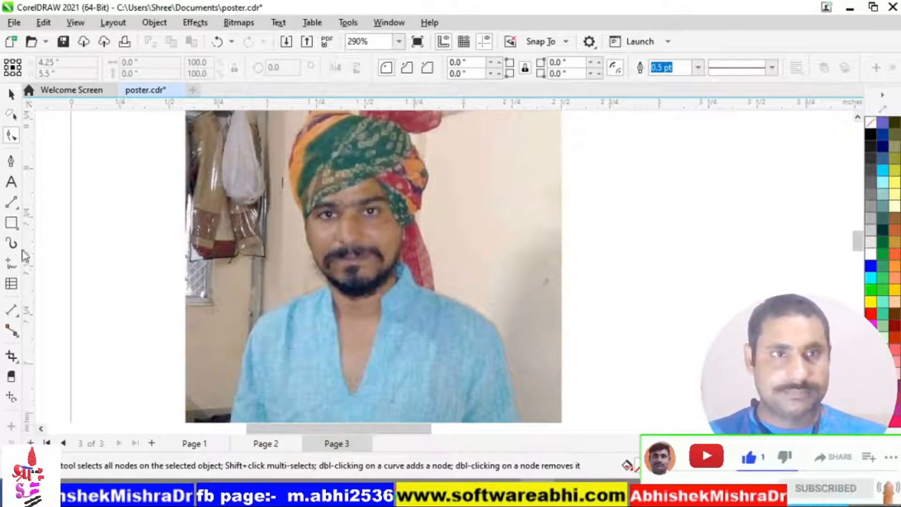
click(11, 223)
mouse_move(356, 227)
mouse_down()
mouse_move(561, 358)
mouse_move(549, 388)
mouse_move(519, 328)
mouse_move(434, 246)
mouse_move(445, 268)
mouse_up()
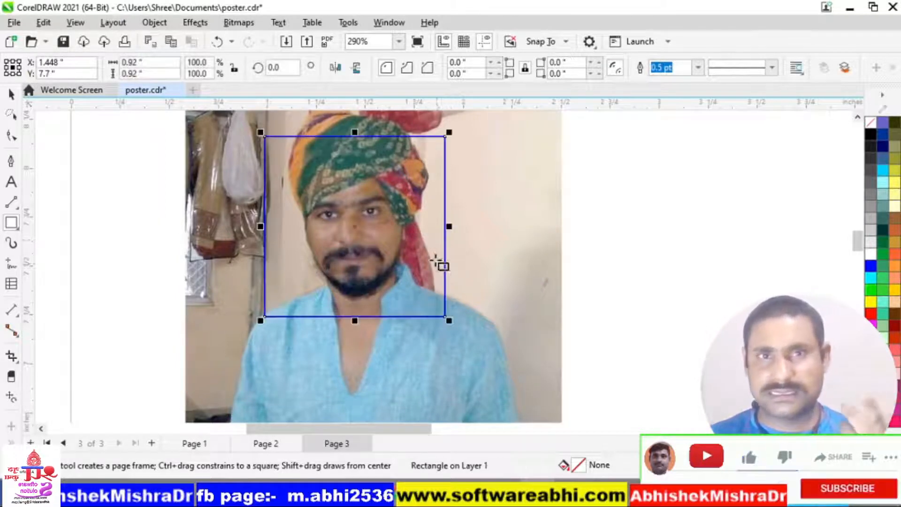
- Try rounding the square's upper-right corner alone and all four corners together with the Shape tool, undoing each attempt
key(F10)
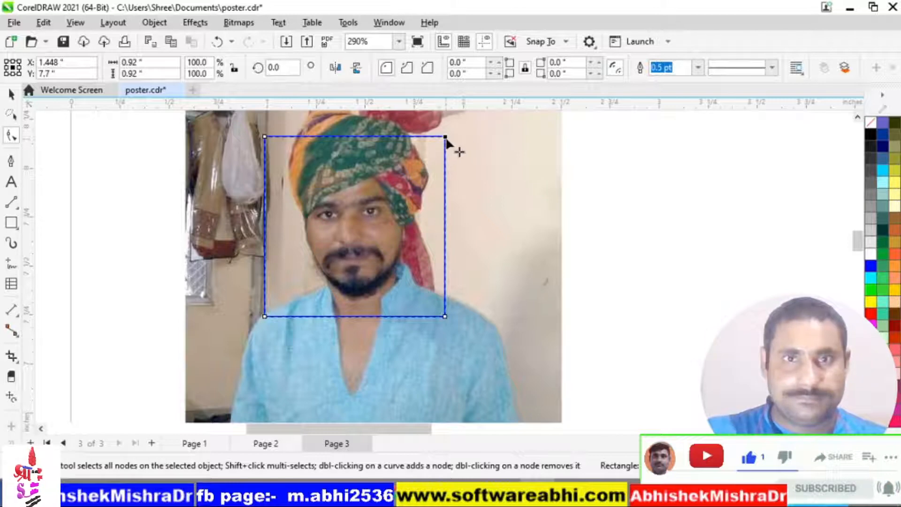
drag(445, 137, 425, 137)
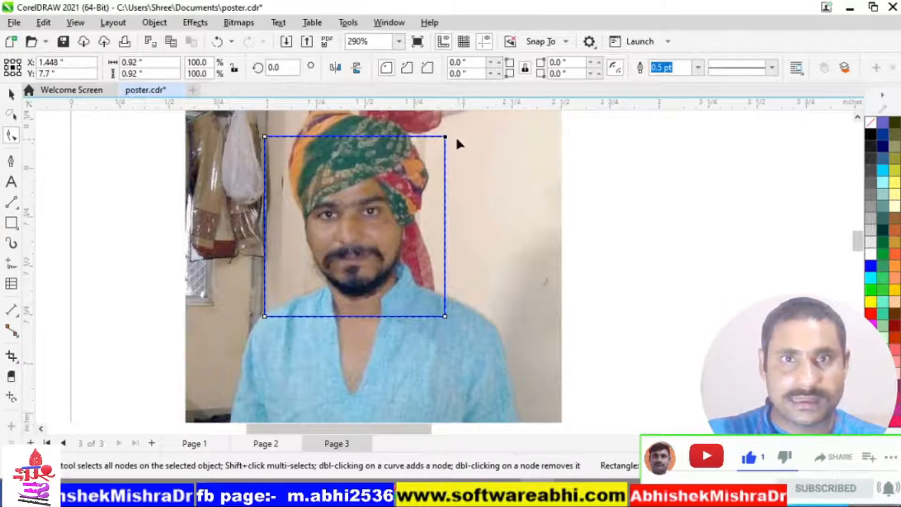
drag(444, 140, 430, 136)
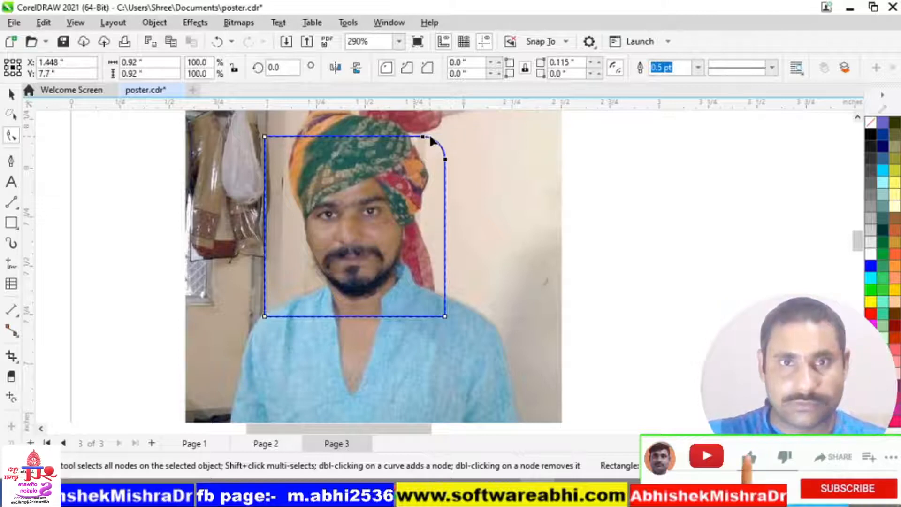
key(ctrl+z)
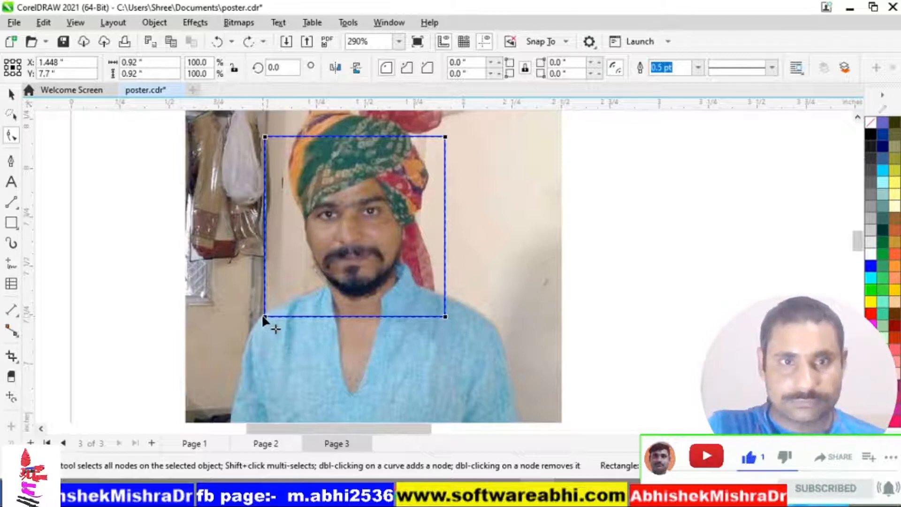
drag(264, 314, 315, 261)
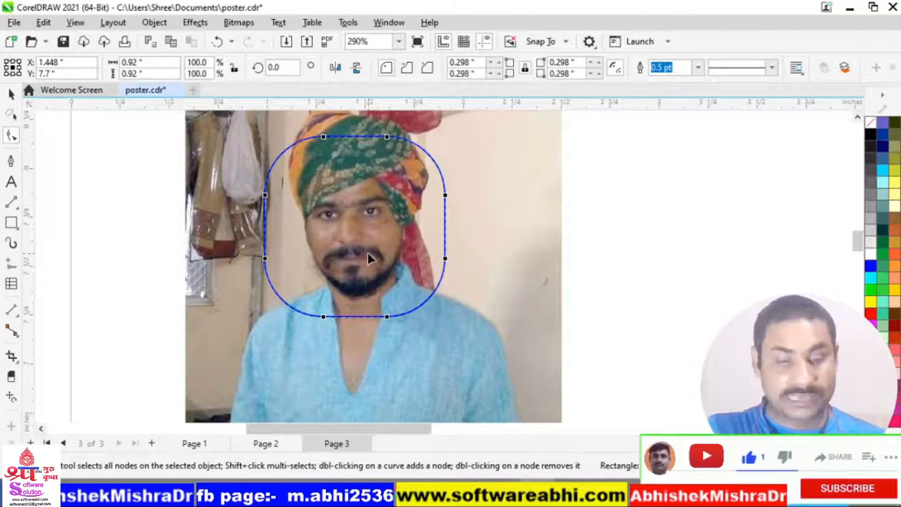
key(ctrl+z)
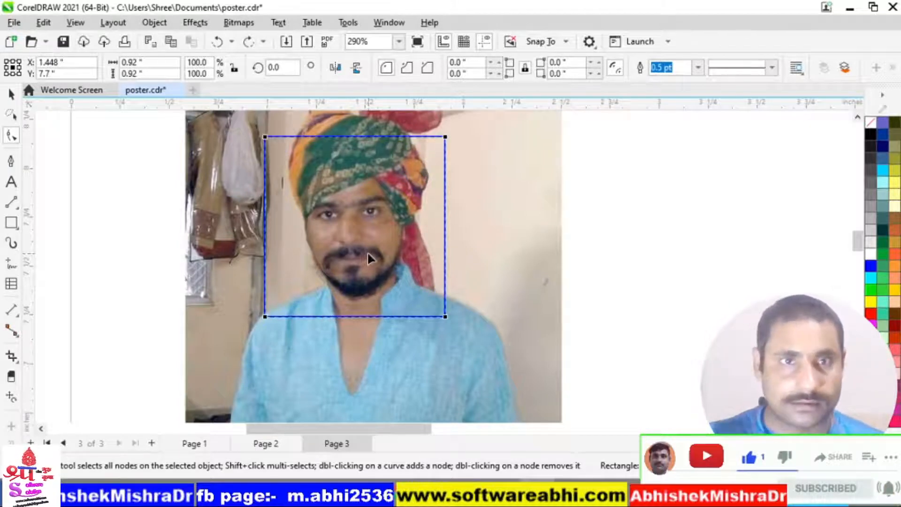
- Convert the square over the turban photo to curves and keep it selected
key(space)
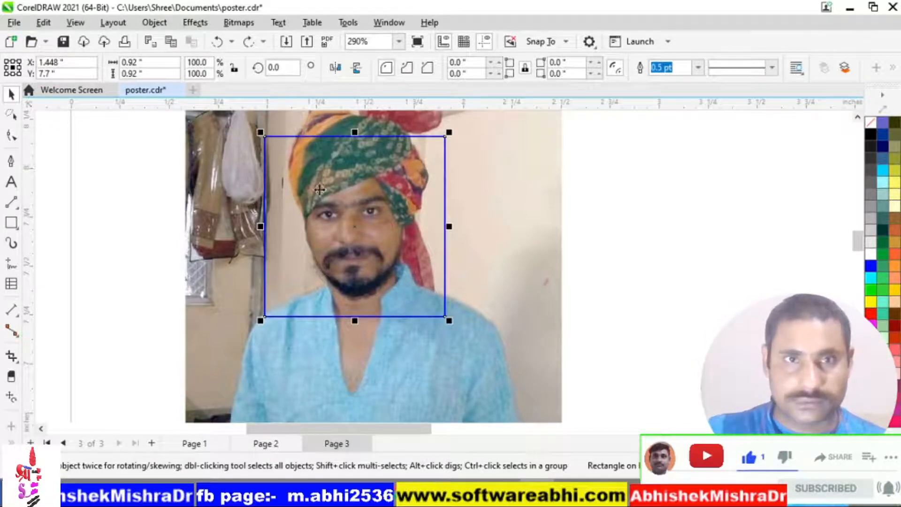
right_click(351, 136)
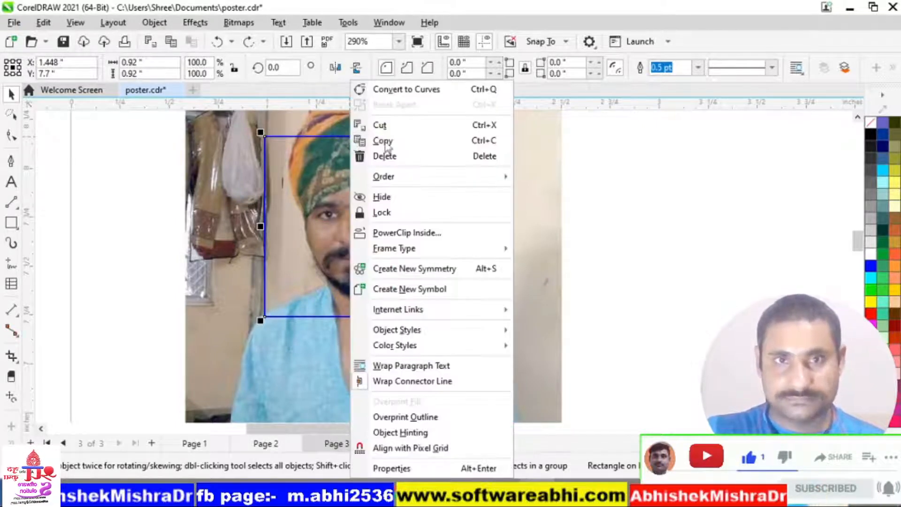
click(419, 96)
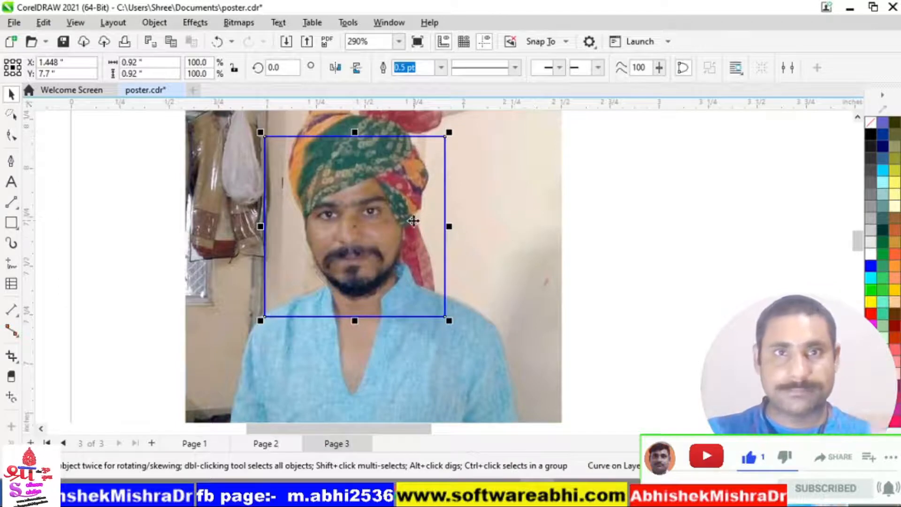
click(437, 295)
click(421, 284)
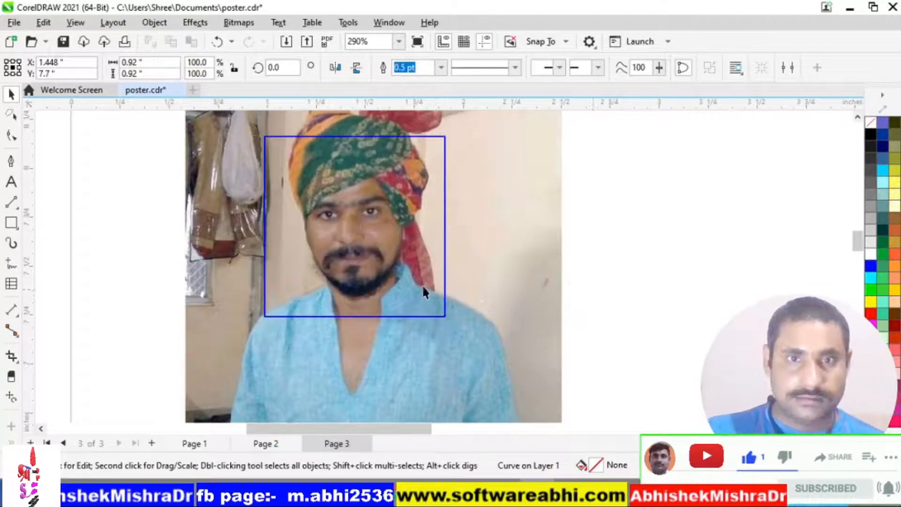
click(415, 316)
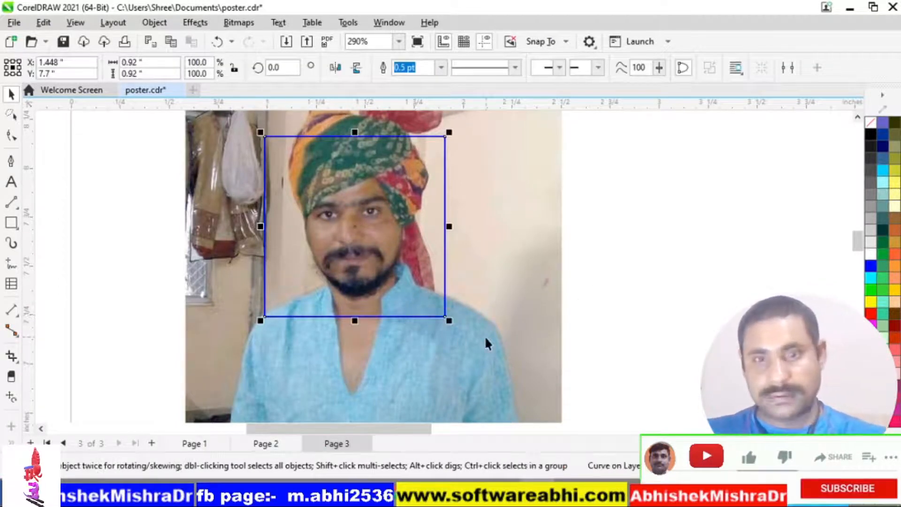
- Delete the converted square's upper-left node with the Shape tool to reduce the outline to a triangle
key(F10)
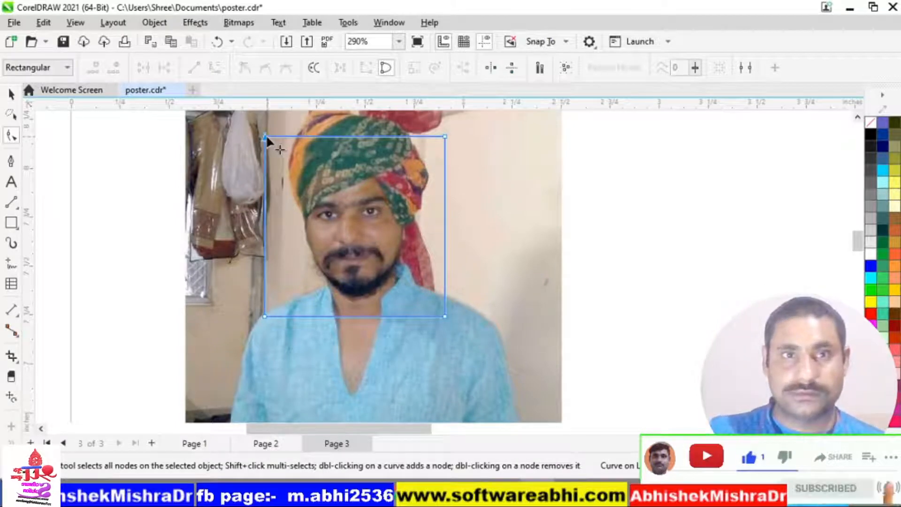
mouse_move(266, 137)
mouse_down()
mouse_move(294, 149)
mouse_move(344, 214)
mouse_move(261, 150)
mouse_up()
double_click(261, 151)
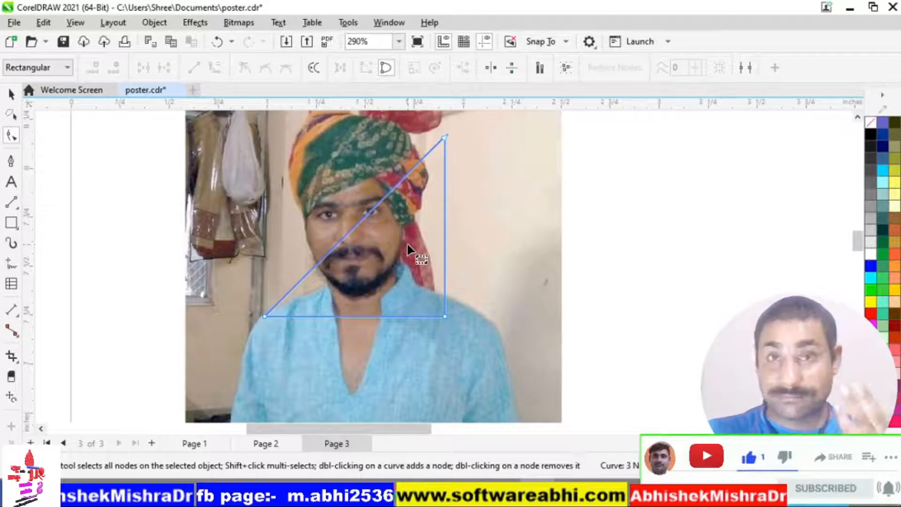
- Shift the triangle's diagonal edge slightly and convert that line segment to a curve
mouse_move(356, 225)
mouse_down()
mouse_move(300, 207)
mouse_move(323, 206)
mouse_move(353, 231)
mouse_up()
click(440, 137)
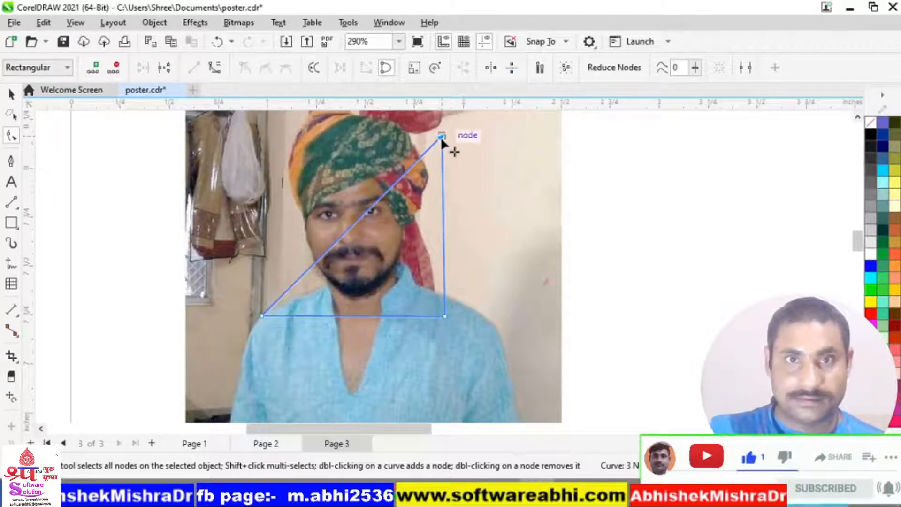
right_click(440, 137)
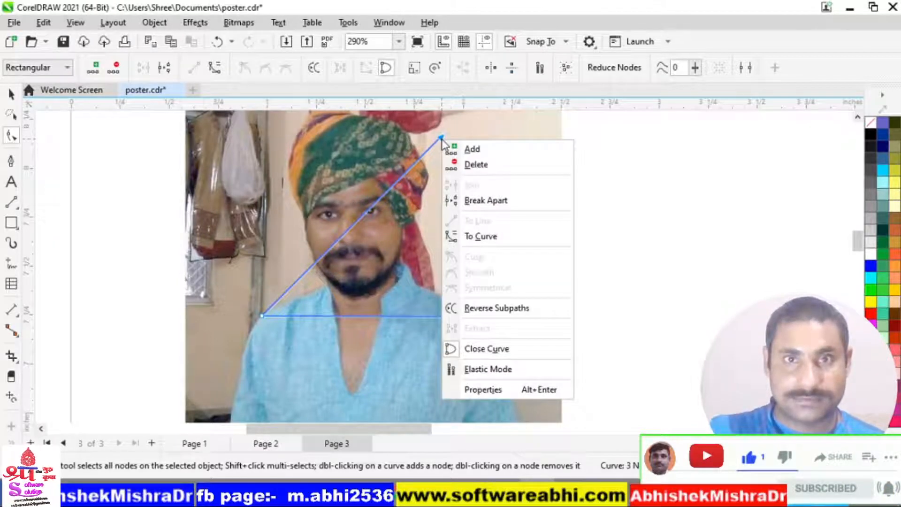
click(485, 238)
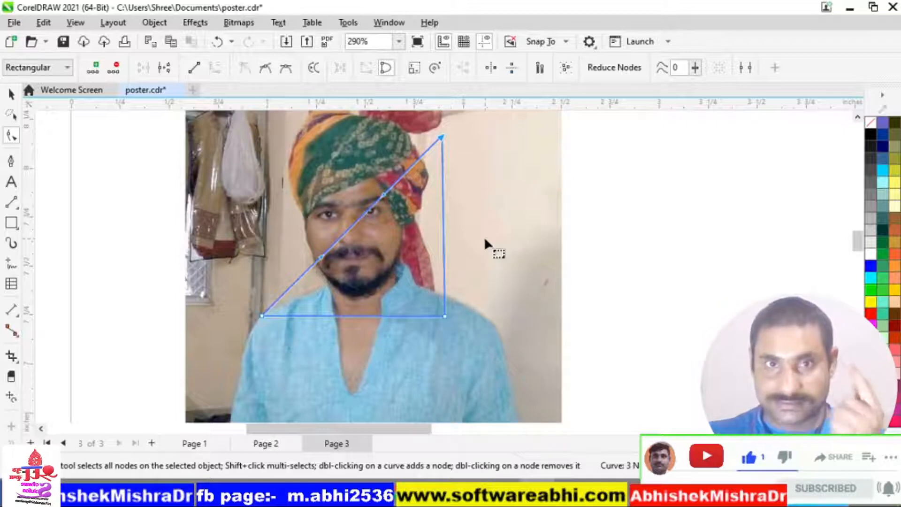
key(ctrl+1)
click(383, 200)
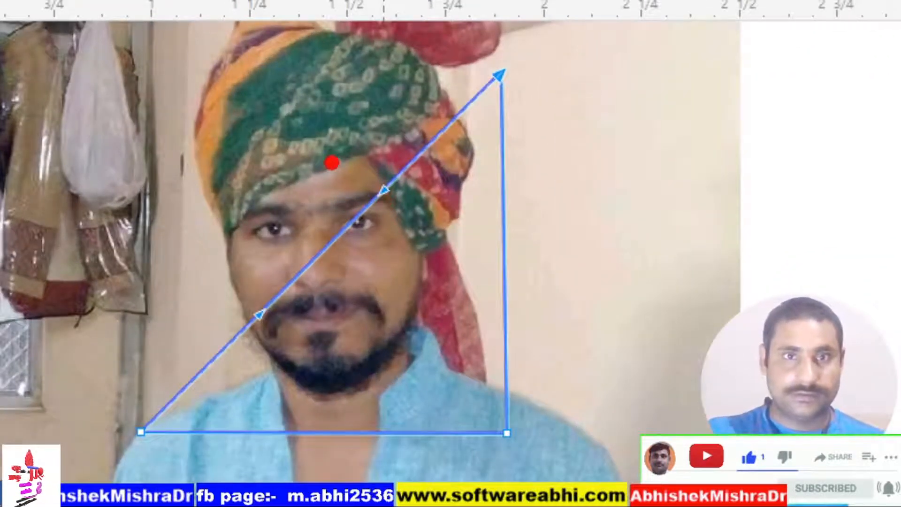
drag(332, 160, 436, 245)
key(e)
drag(339, 154, 470, 252)
drag(135, 283, 341, 377)
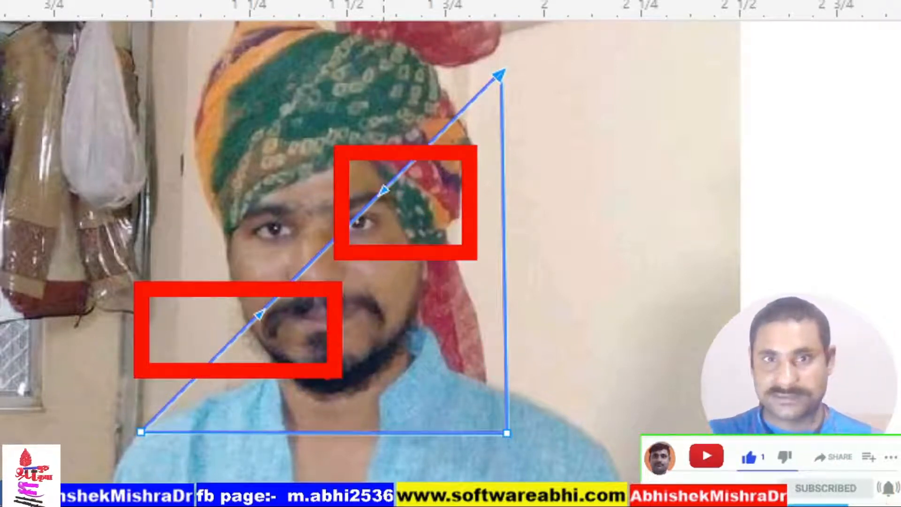
key(Escape)
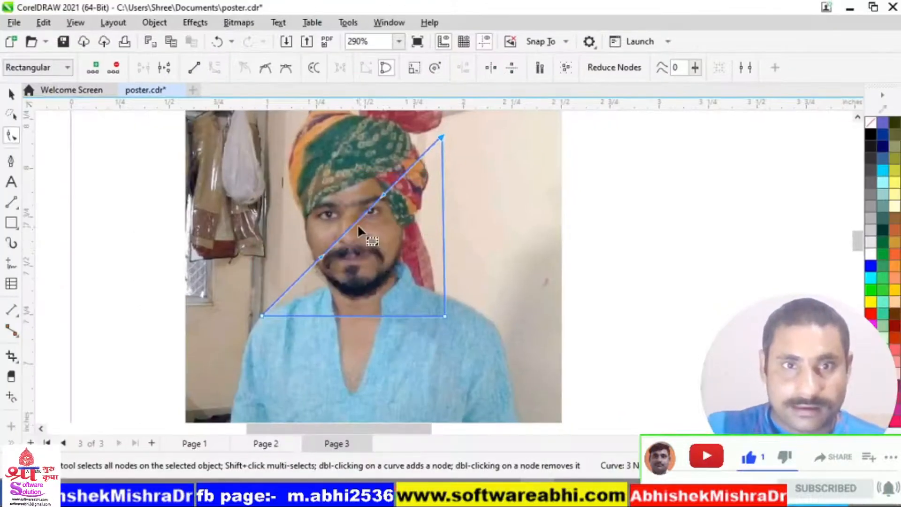
- Bend the triangle's diagonal segment outward into an arc around the upper-left side of the man's turban and face
click(357, 225)
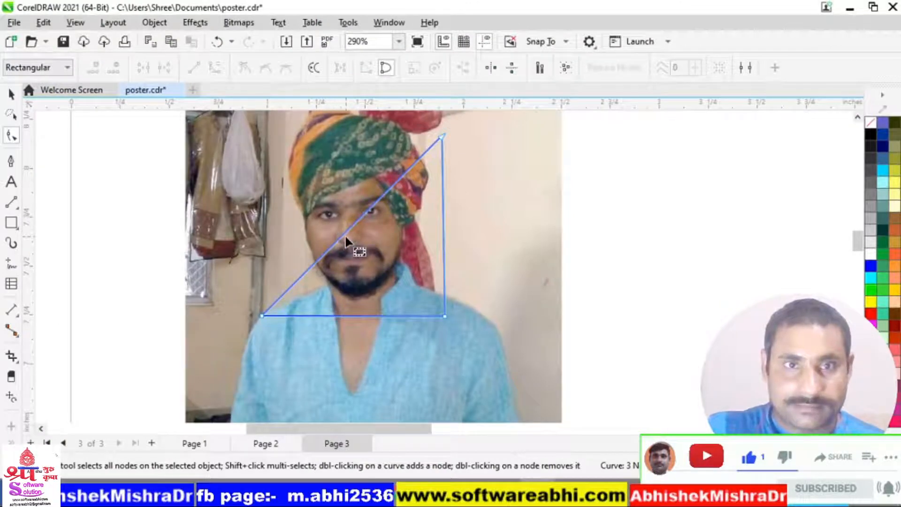
click(342, 234)
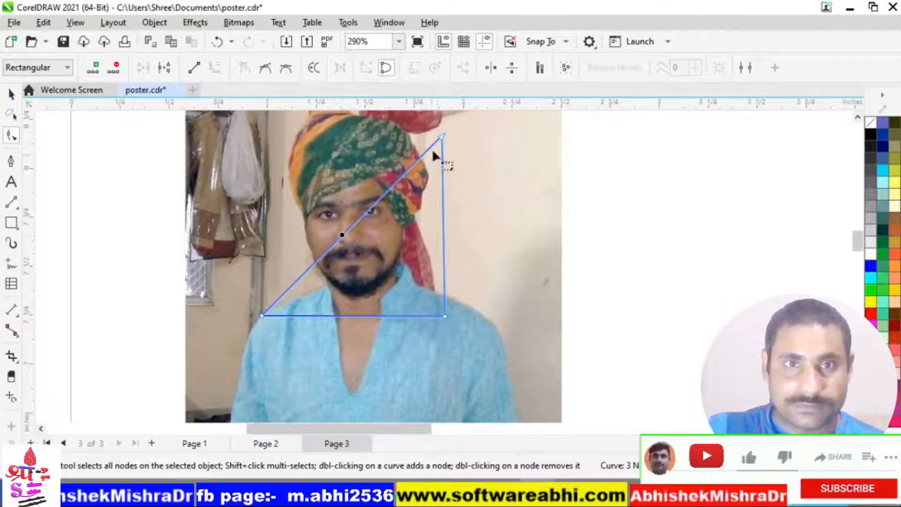
click(440, 138)
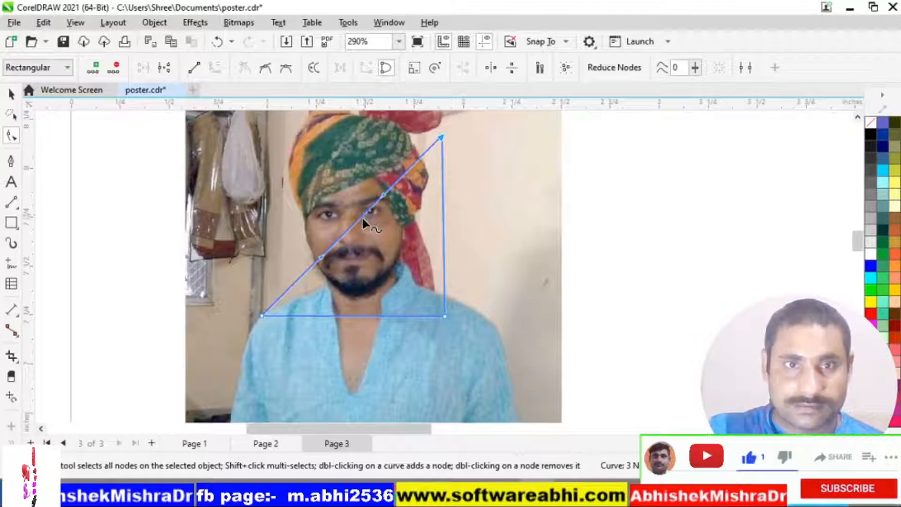
drag(362, 216, 296, 178)
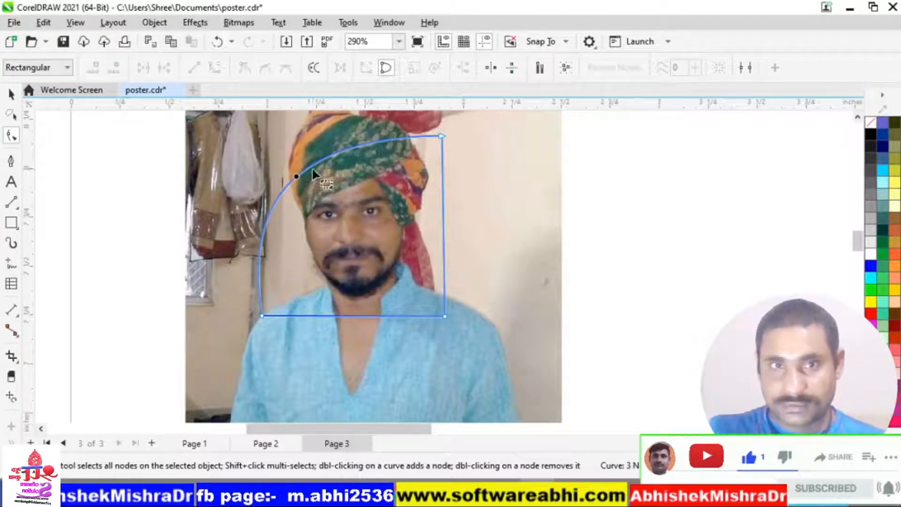
- Reshape the arc with its control handles, bulging its upper part outward beyond the turban and curving its lower part inward beside the face
click(439, 136)
drag(289, 136, 50, 174)
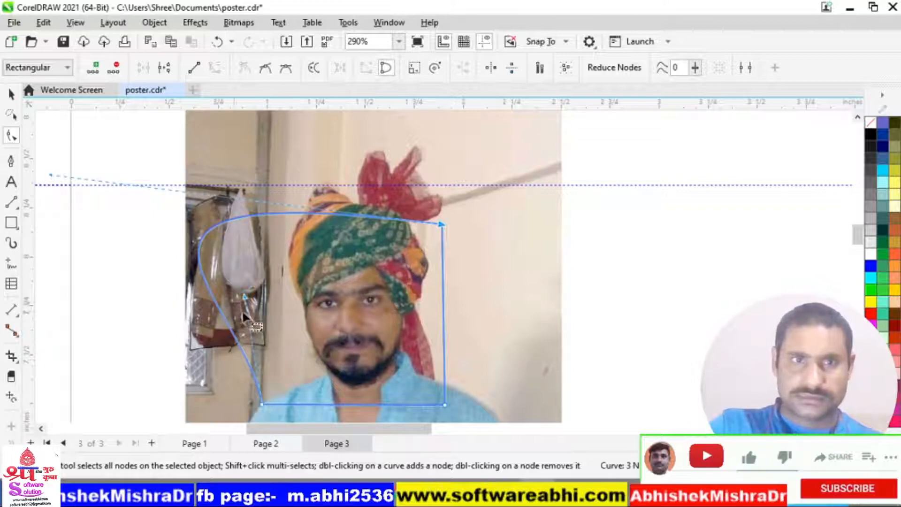
drag(245, 297, 378, 265)
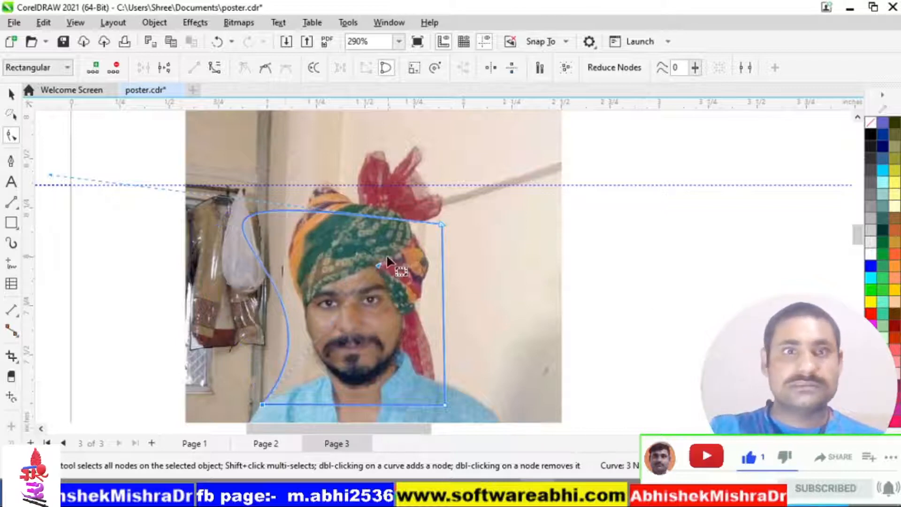
- Reshape the frame's upper edge with its control handles into an S-curve from the rounded left side, across the forehead, to the upper-right corner
drag(52, 175, 338, 382)
drag(378, 202, 264, 164)
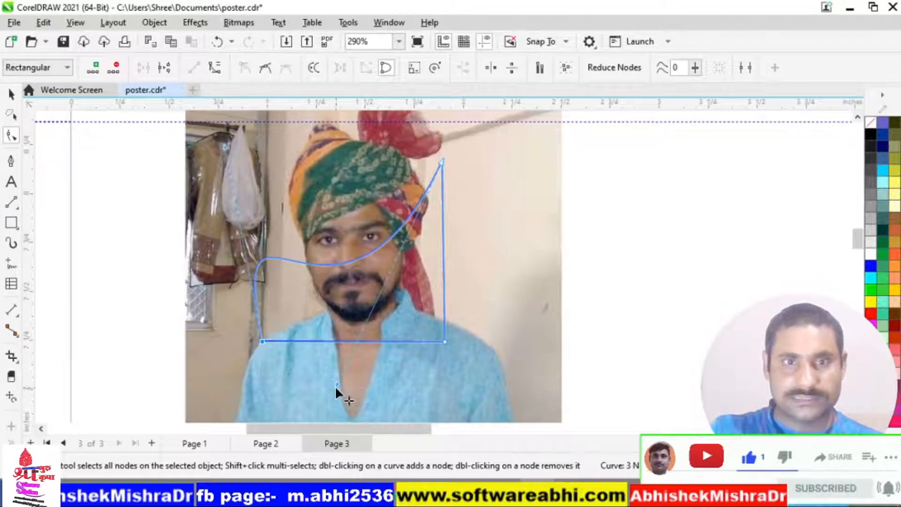
drag(335, 385, 357, 257)
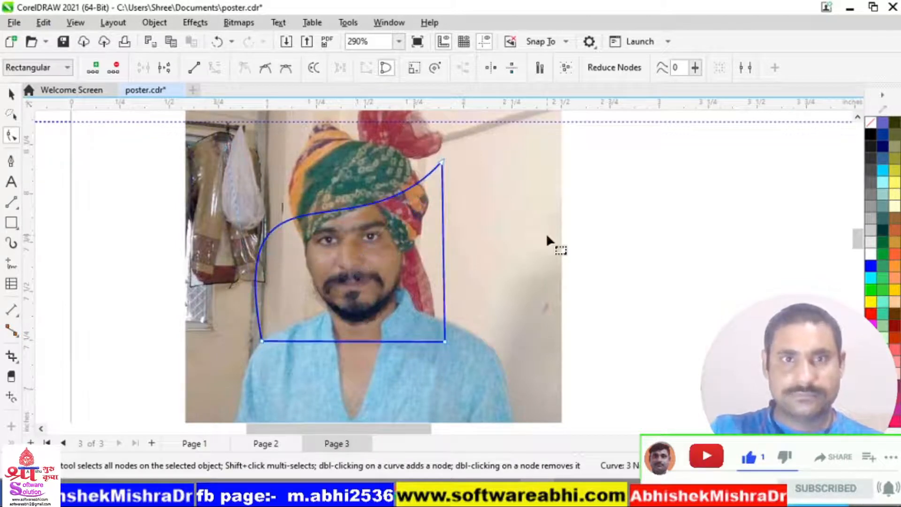
- Place the turbaned man's photo inside the curved outline as a PowerClip
click(513, 336)
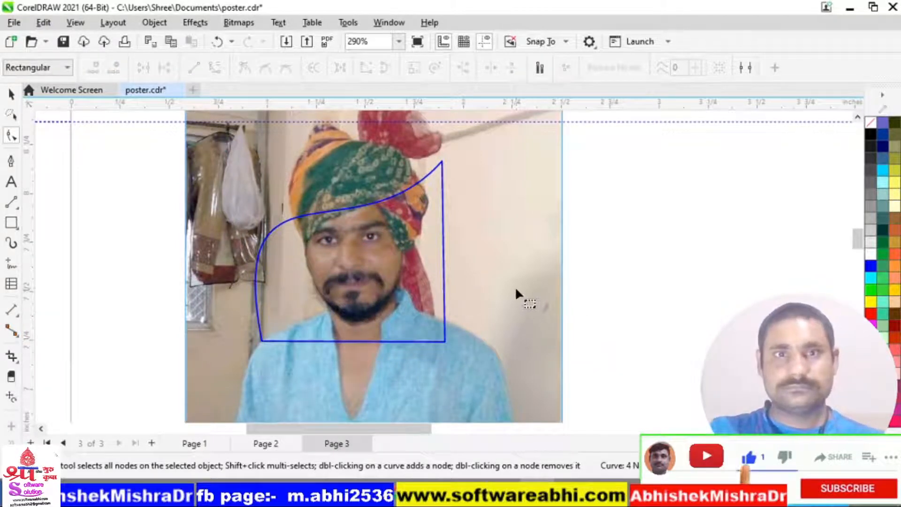
key(space)
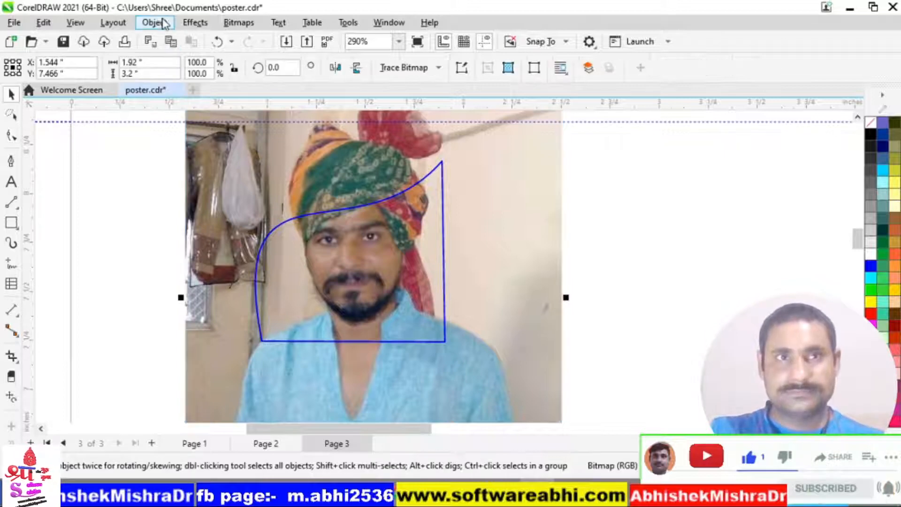
click(193, 23)
mouse_move(154, 23)
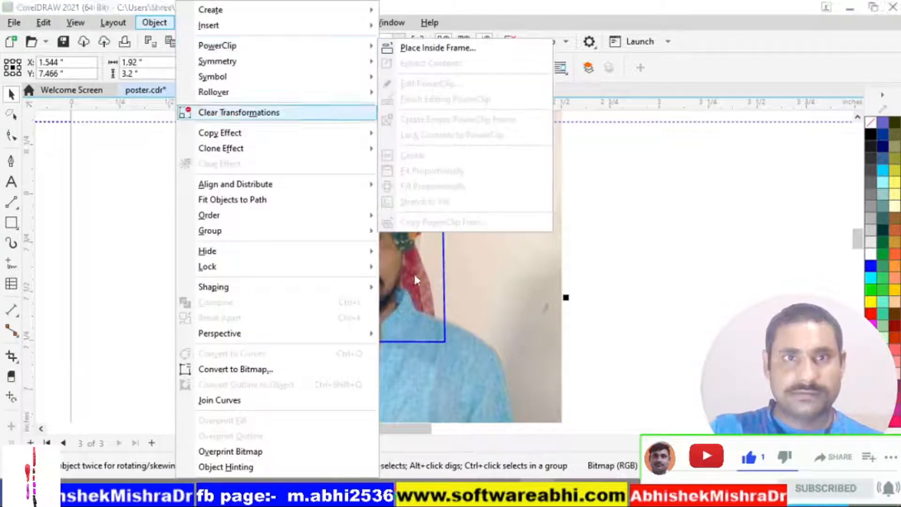
mouse_move(301, 49)
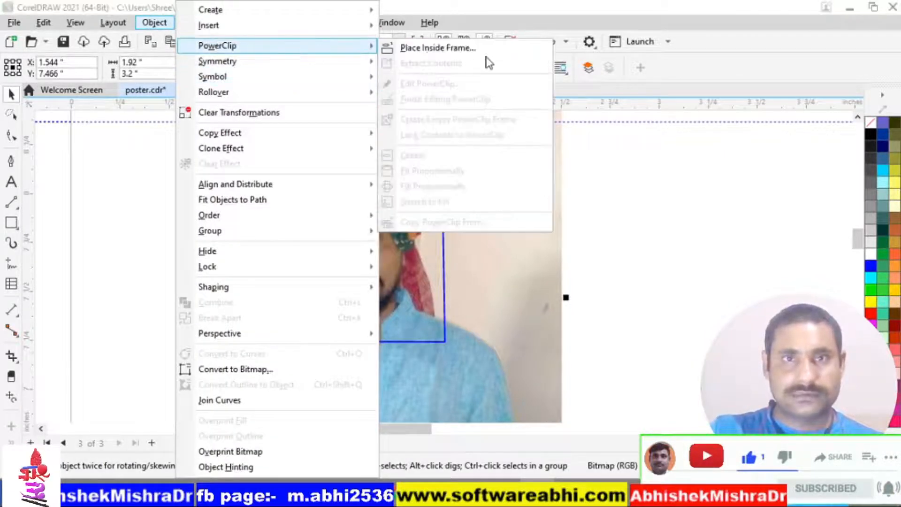
click(483, 47)
click(401, 266)
- Edit the PowerClip contents: scale the photo to about 59% and position the man's turban and face inside the frame
double_click(387, 272)
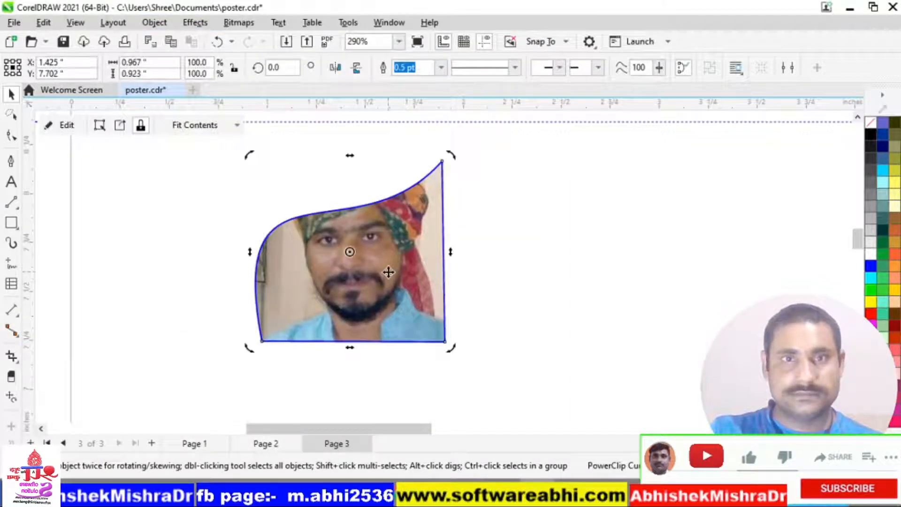
drag(387, 272, 402, 338)
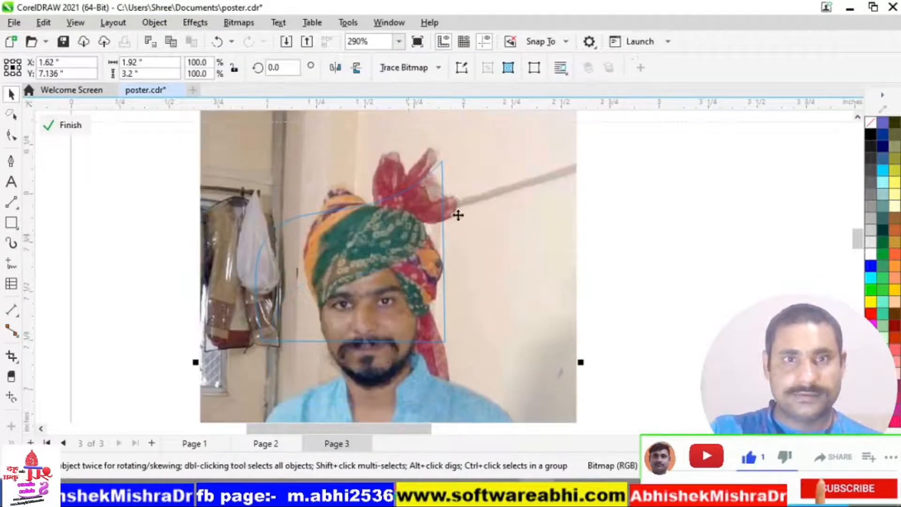
scroll(521, 273, down, 3)
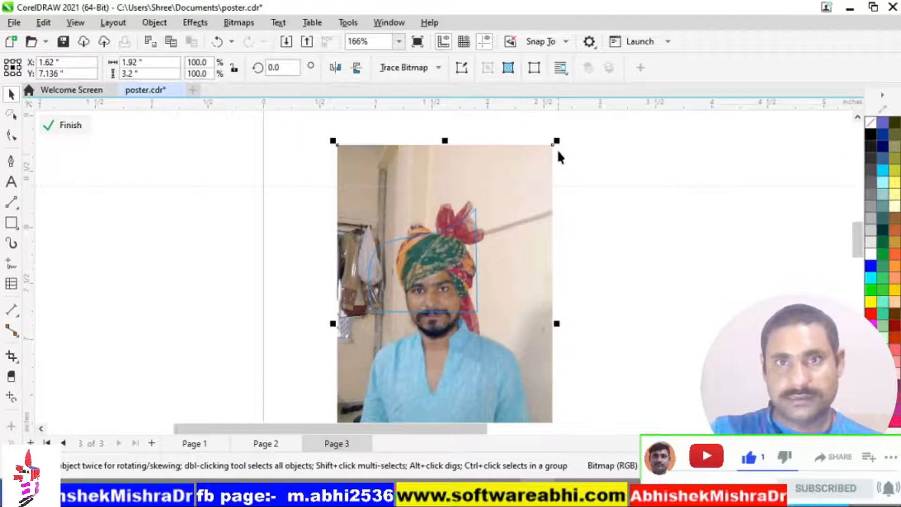
drag(556, 141, 499, 221)
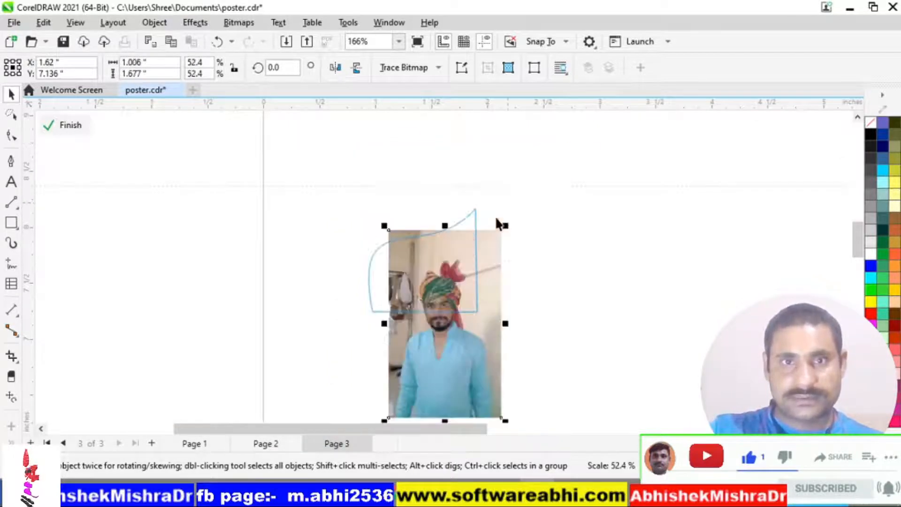
drag(415, 316, 394, 295)
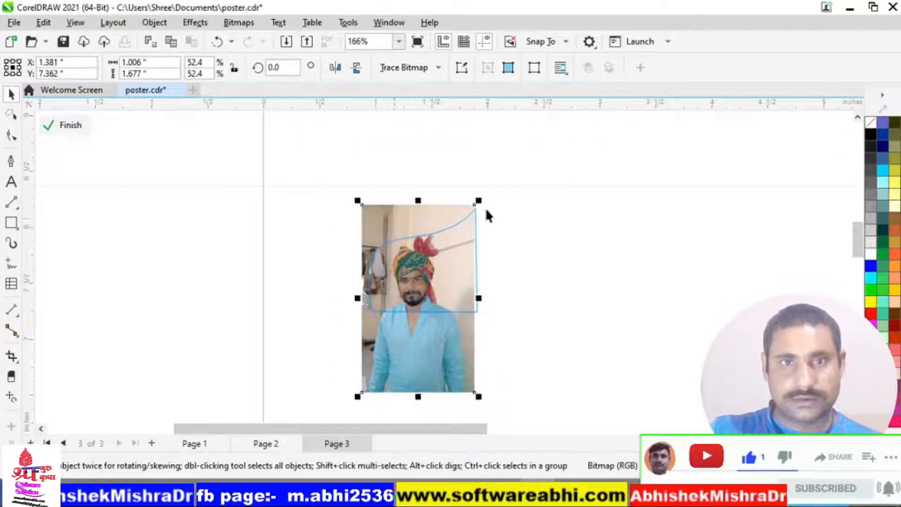
drag(480, 202, 511, 199)
drag(439, 274, 442, 275)
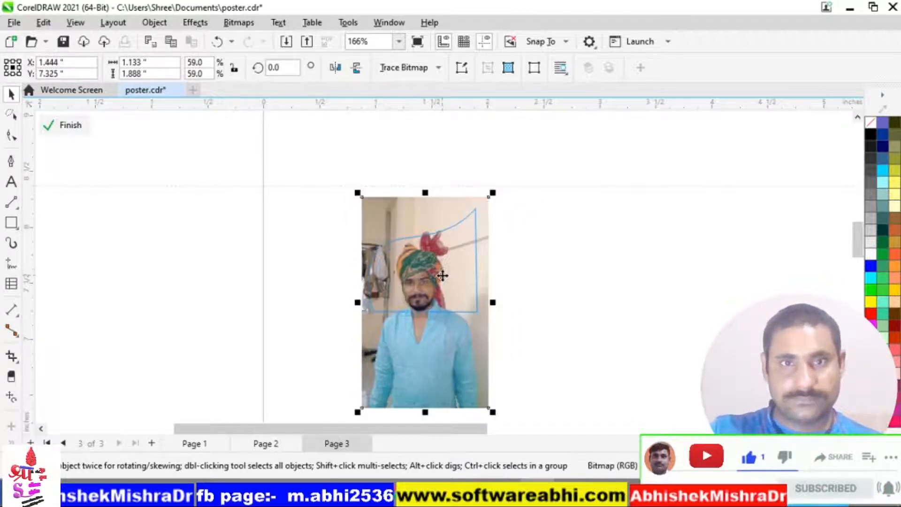
click(531, 280)
click(494, 292)
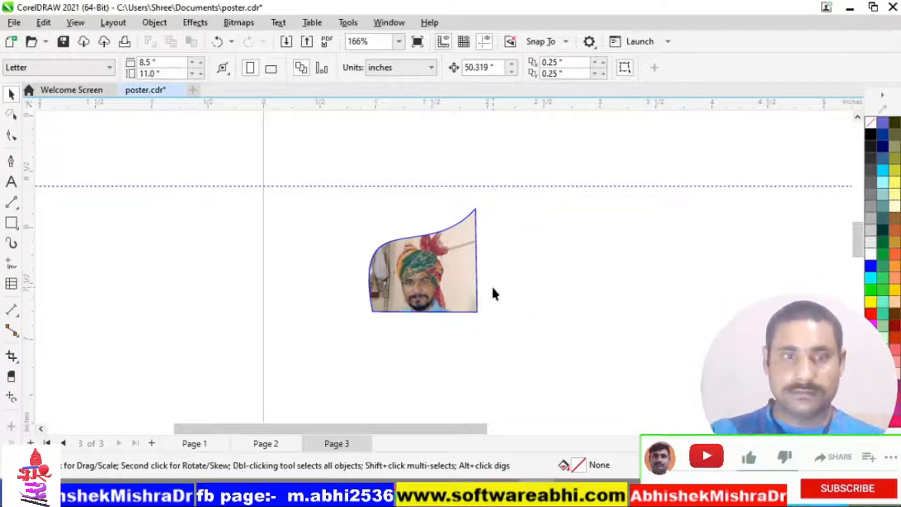
- Draw a rectangle about 0.95 × 0.81 inches in the empty area beside the black-jacket man's photo and convert it to curves
scroll(493, 288, right, 3)
scroll(493, 293, right, 5)
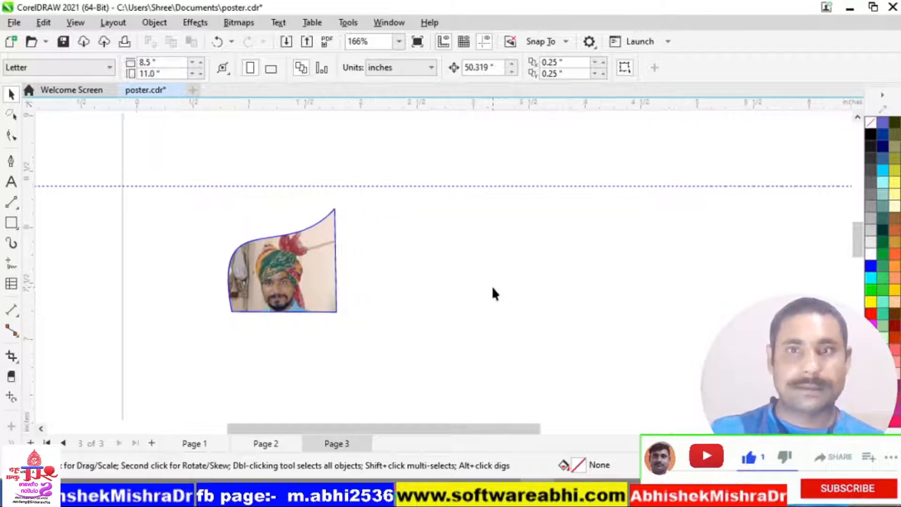
scroll(493, 293, down, 2)
scroll(493, 293, right, 4)
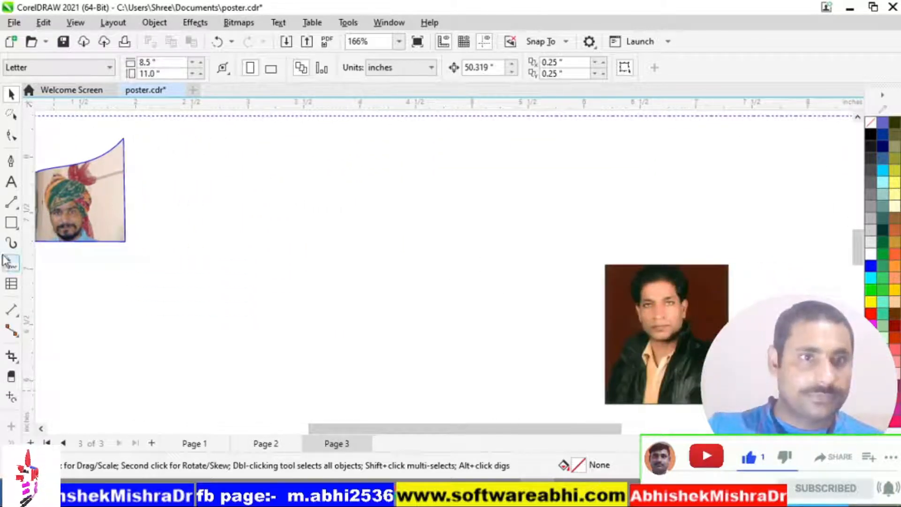
click(11, 223)
mouse_move(345, 221)
mouse_down()
mouse_move(447, 337)
mouse_move(450, 312)
mouse_up()
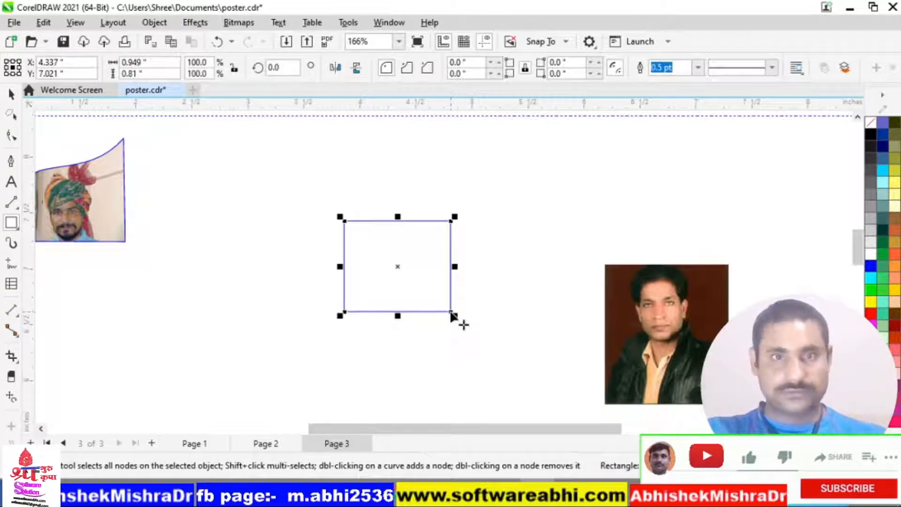
key(ctrl+q)
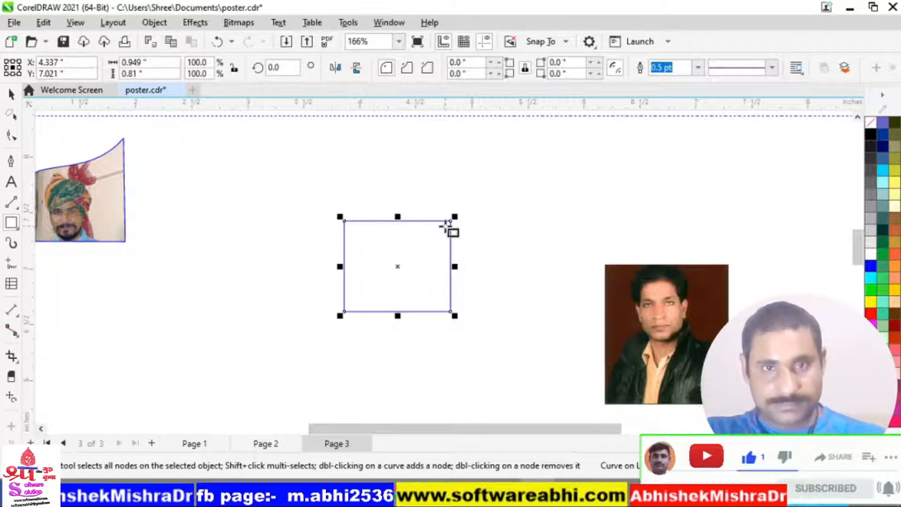
- Delete the rectangle's upper-right node to form a triangle, and convert its bottom edge to a curve bulging downward
key(F10)
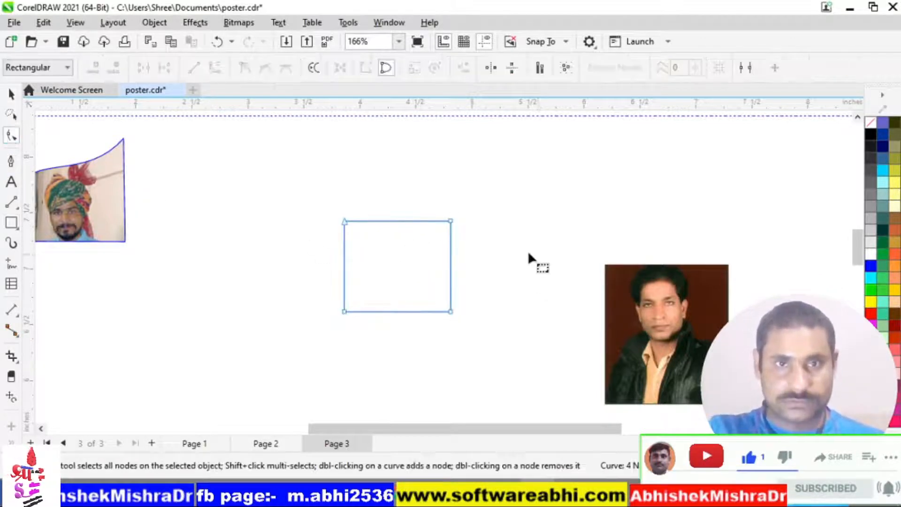
double_click(450, 220)
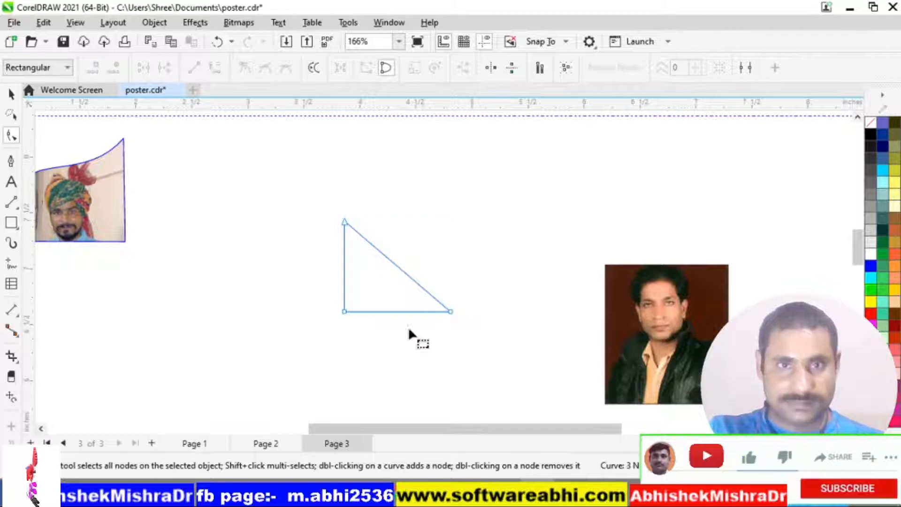
click(344, 312)
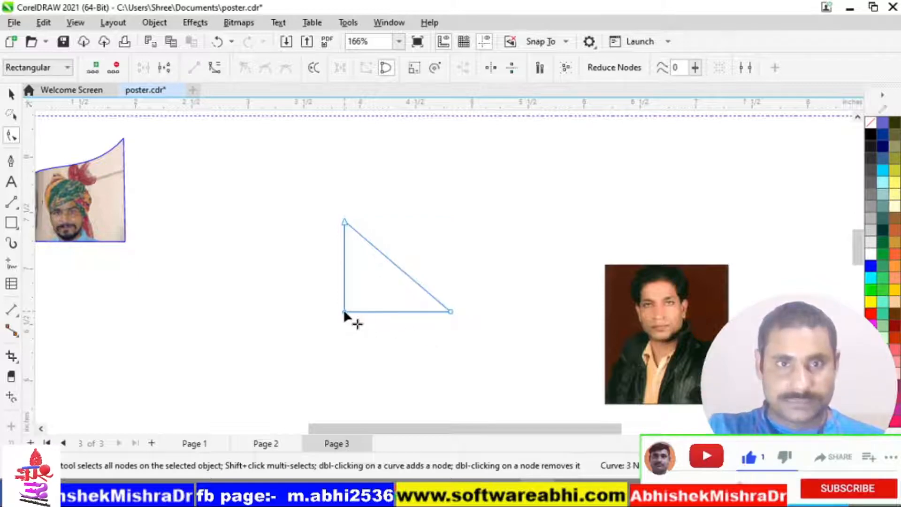
right_click(344, 312)
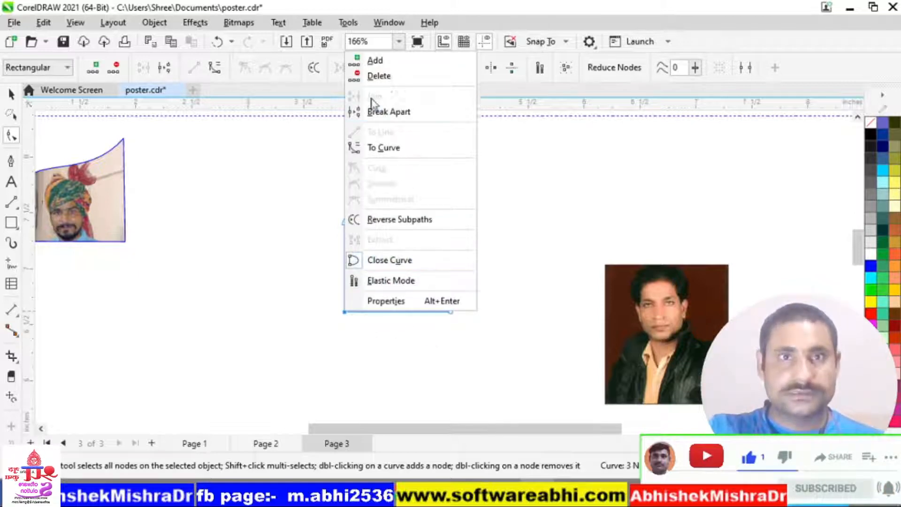
click(397, 149)
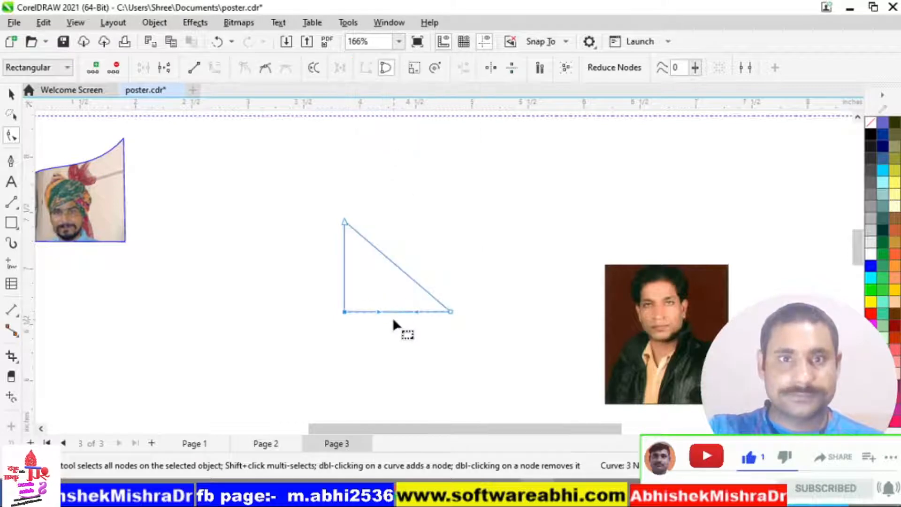
drag(381, 311, 463, 380)
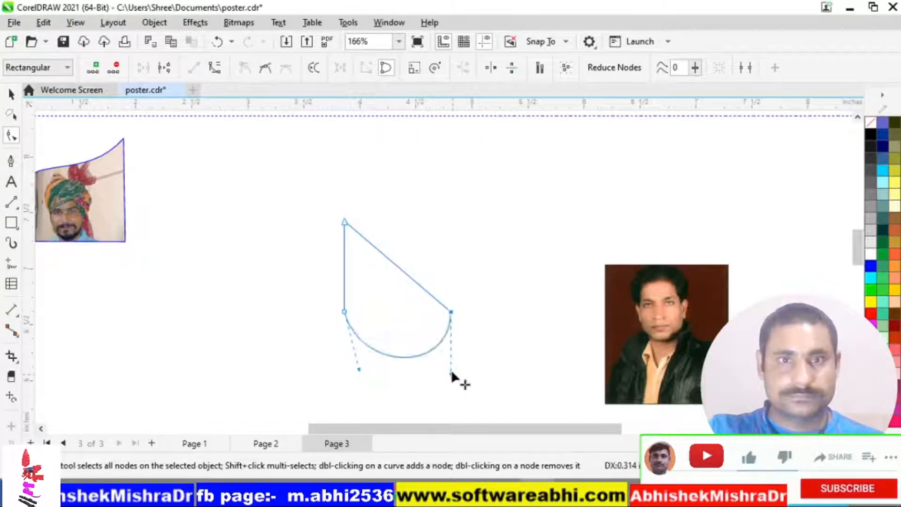
- Convert the shape's left edge to a curve and bulge it outward to the left
click(345, 222)
right_click(345, 221)
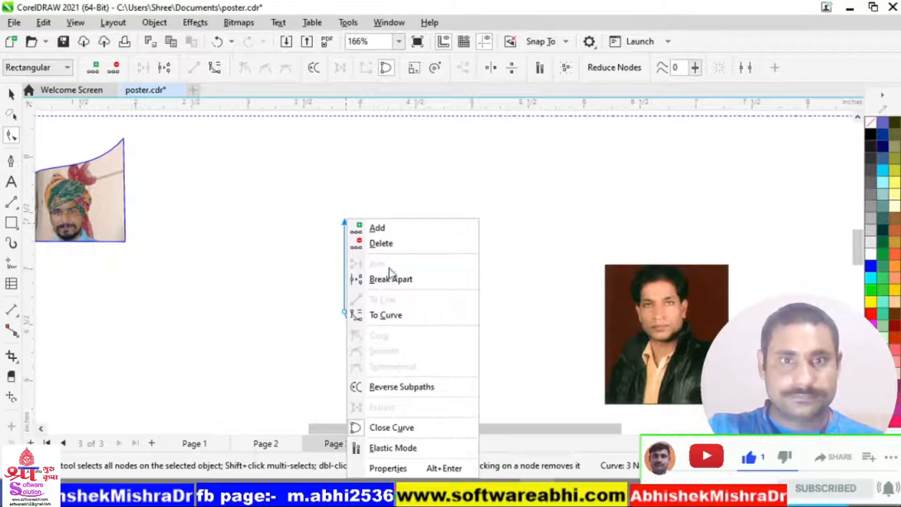
click(398, 319)
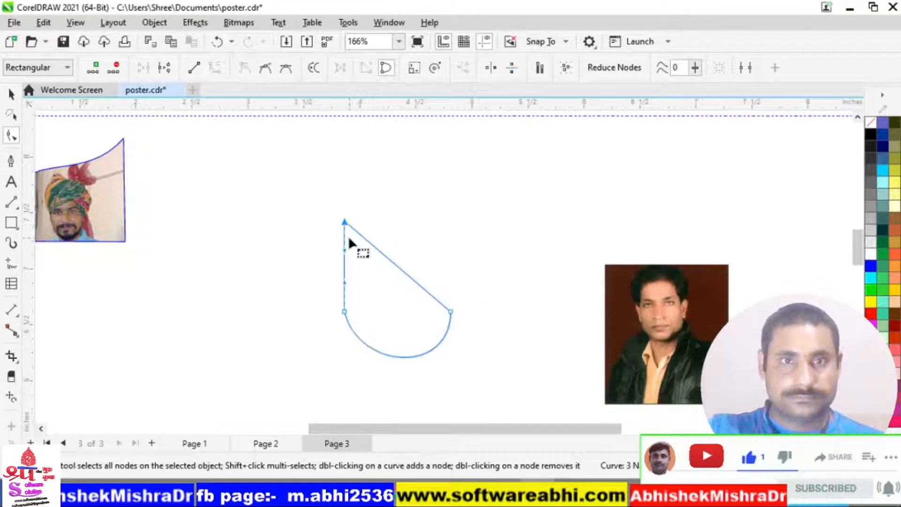
drag(347, 260, 321, 259)
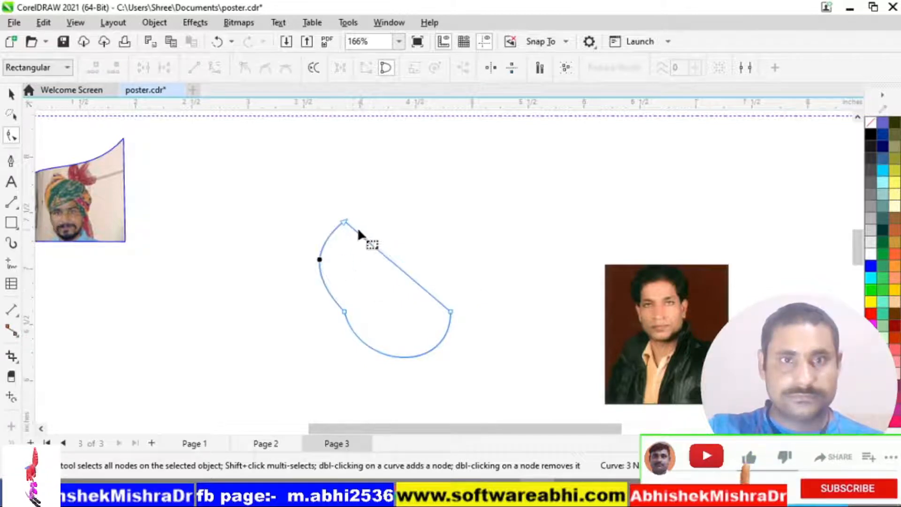
- Move the shape's top node up and to the right, and delete its lower-left node
click(344, 221)
drag(344, 221, 430, 163)
click(346, 309)
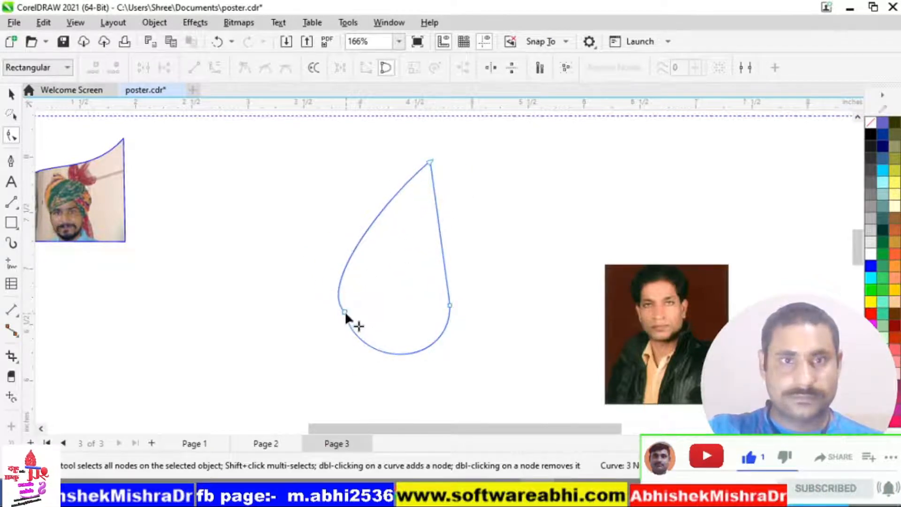
double_click(344, 312)
- Swing the right node's lower control handle inward, and delete that node to leave a single-node teardrop
double_click(451, 306)
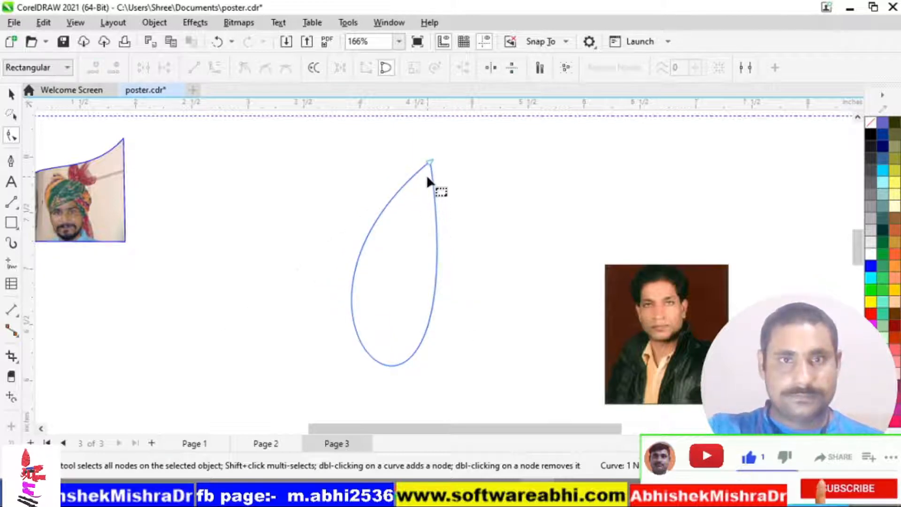
key(ctrl+z)
drag(449, 407, 493, 391)
click(450, 305)
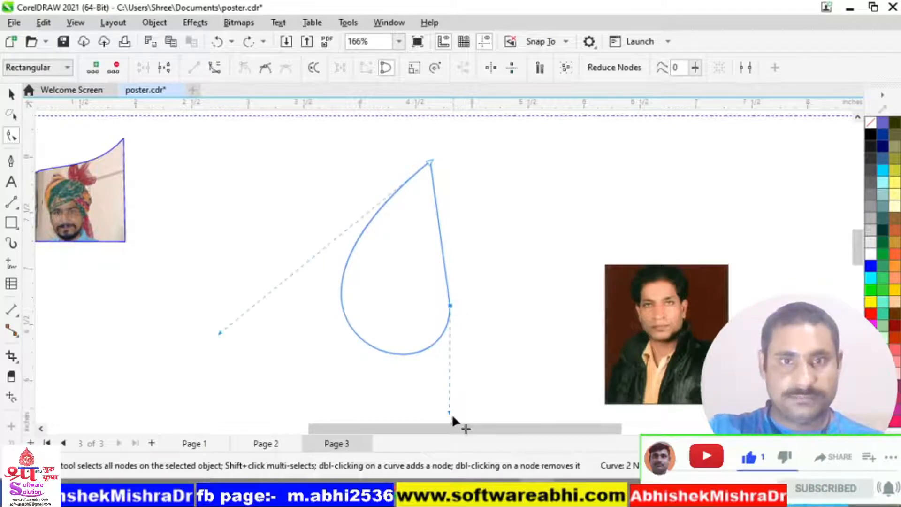
drag(450, 410, 421, 387)
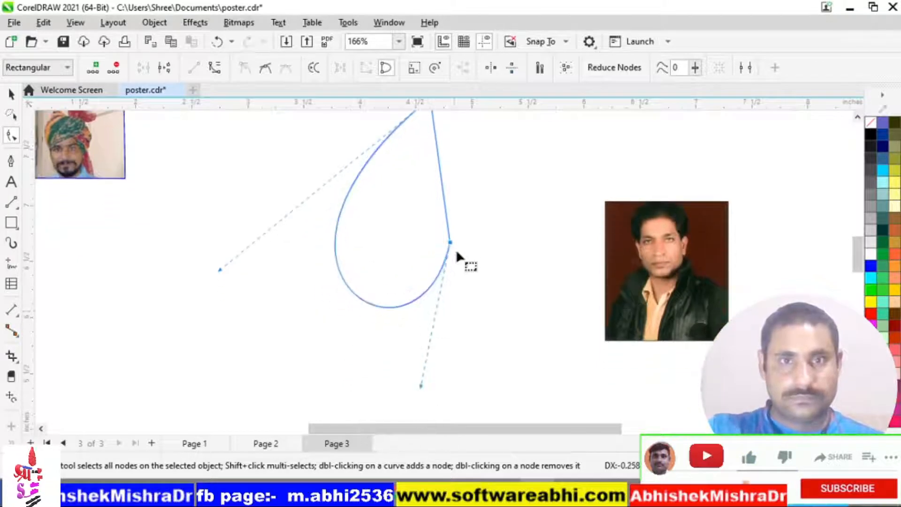
double_click(449, 242)
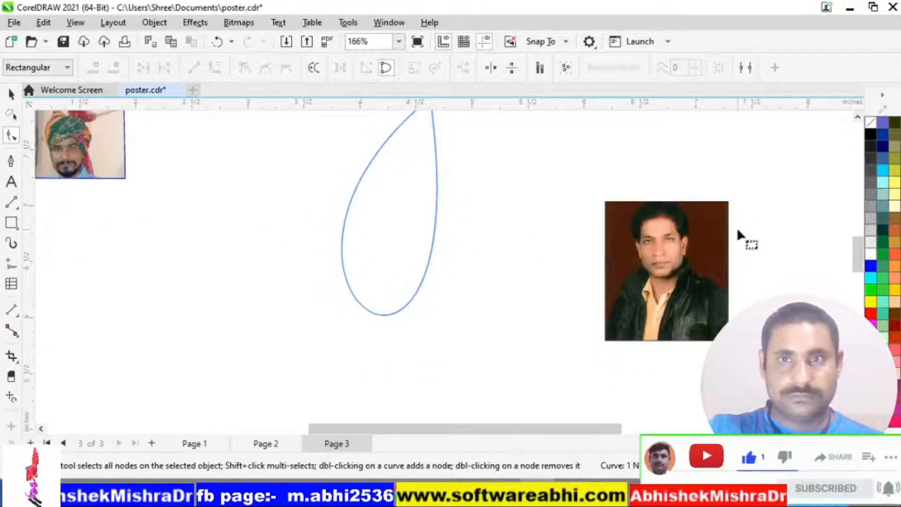
- Widen the teardrop by pulling both control handles of its top node outward to either side
click(859, 117)
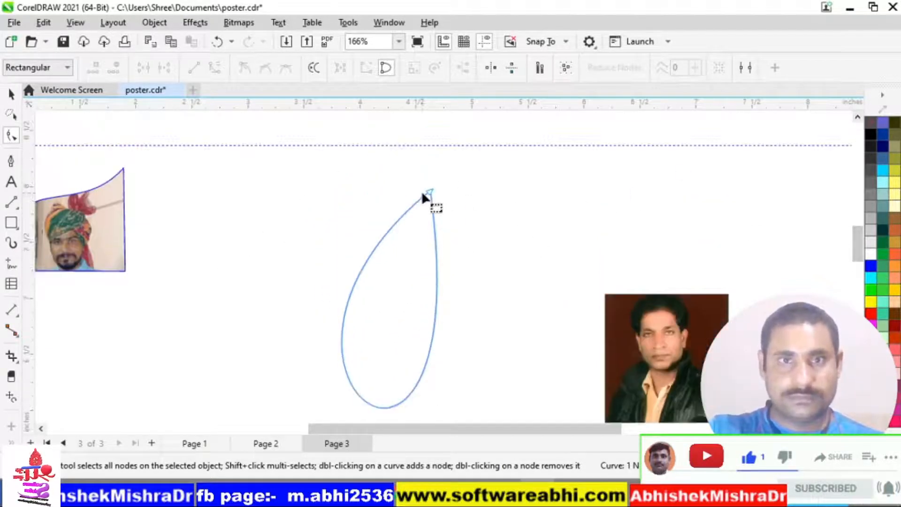
click(427, 191)
scroll(493, 359, down, 5)
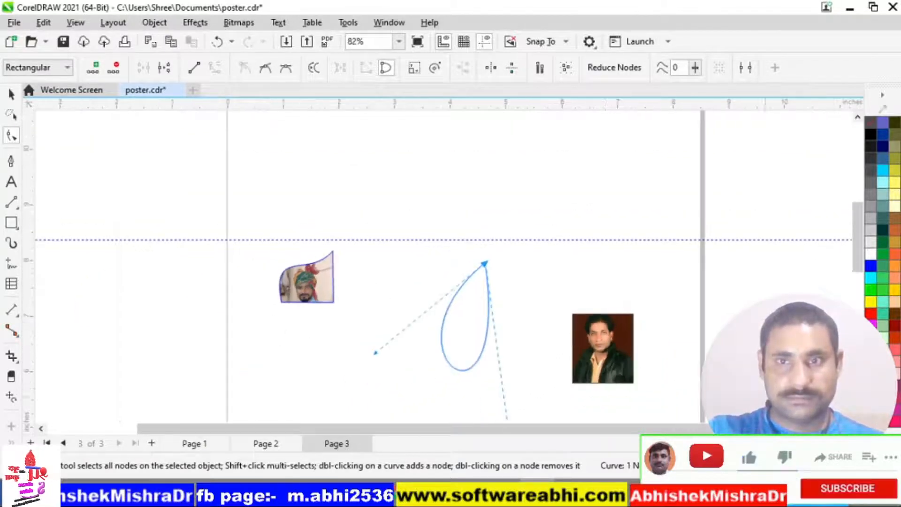
scroll(510, 359, down, 2)
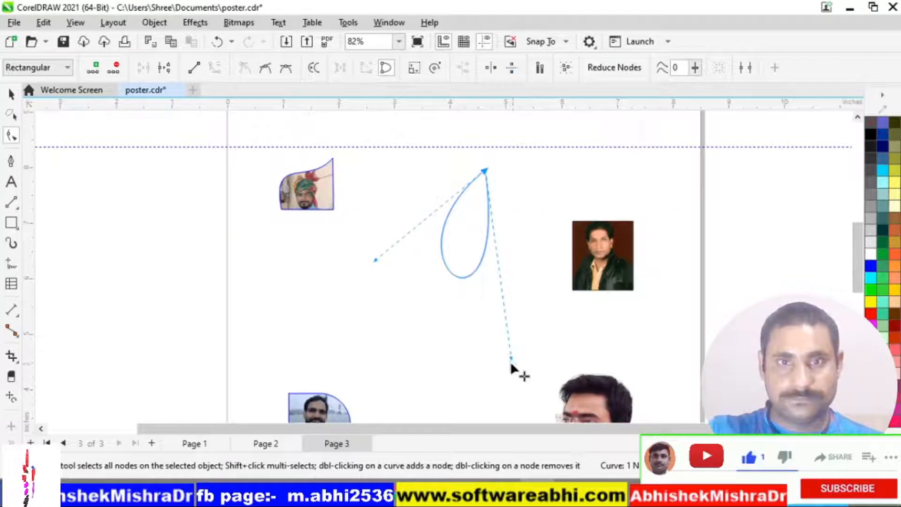
drag(510, 357, 609, 335)
drag(378, 266, 305, 349)
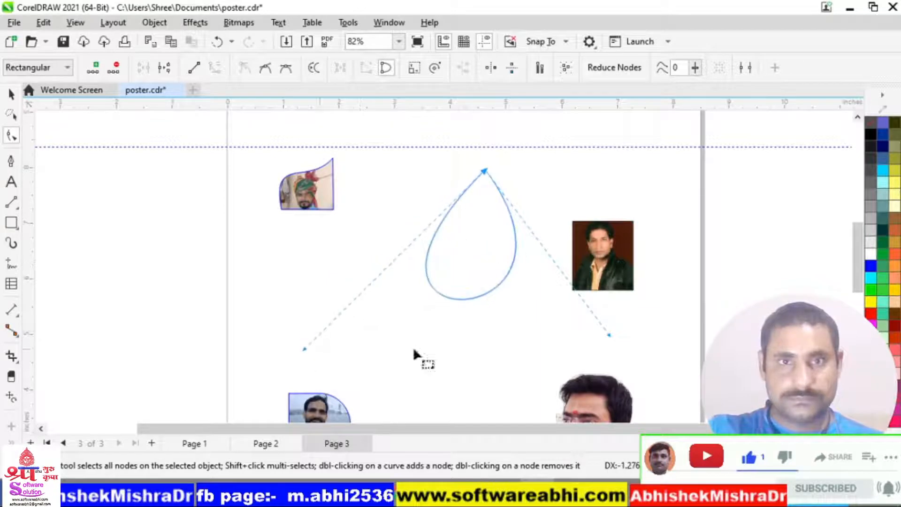
- Lengthen the teardrop by pulling its right-side control handle further down, and scale the shape to about 0.76 by 1.48 inches
drag(610, 334, 564, 404)
click(613, 329)
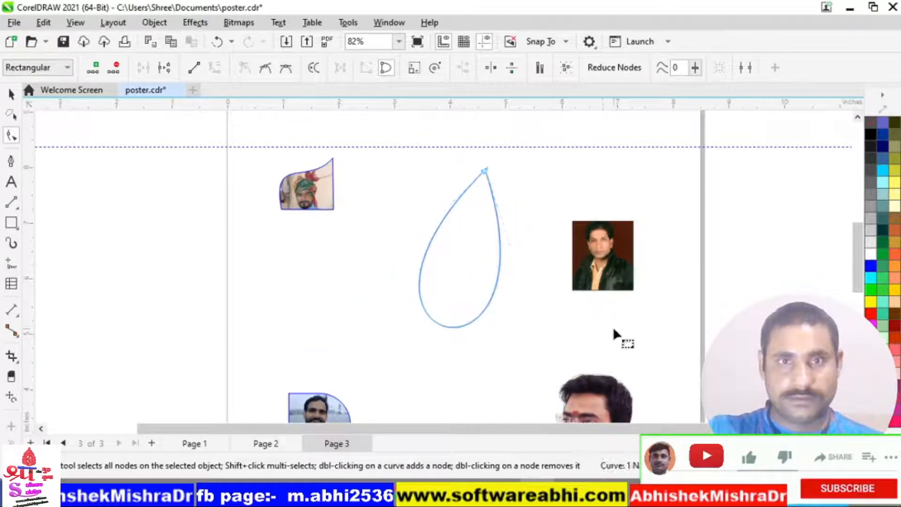
key(space)
click(612, 272)
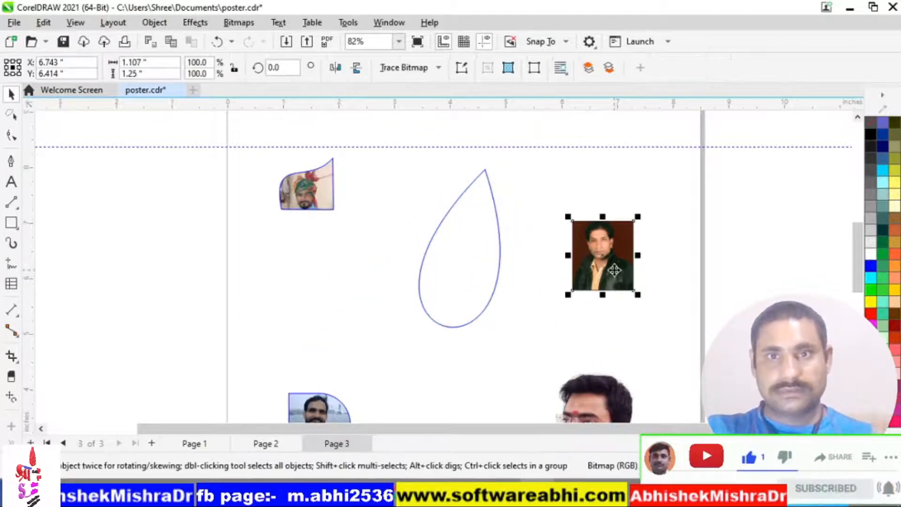
click(498, 277)
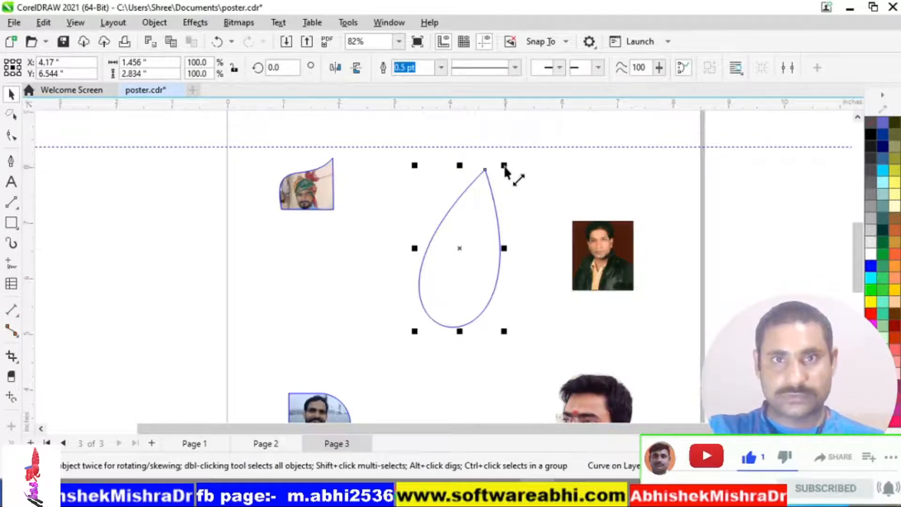
mouse_move(503, 166)
mouse_down()
mouse_move(510, 176)
mouse_move(469, 260)
mouse_move(477, 248)
mouse_up()
- PowerClip the photo of the man in the black jacket inside the small teardrop
click(603, 256)
click(150, 26)
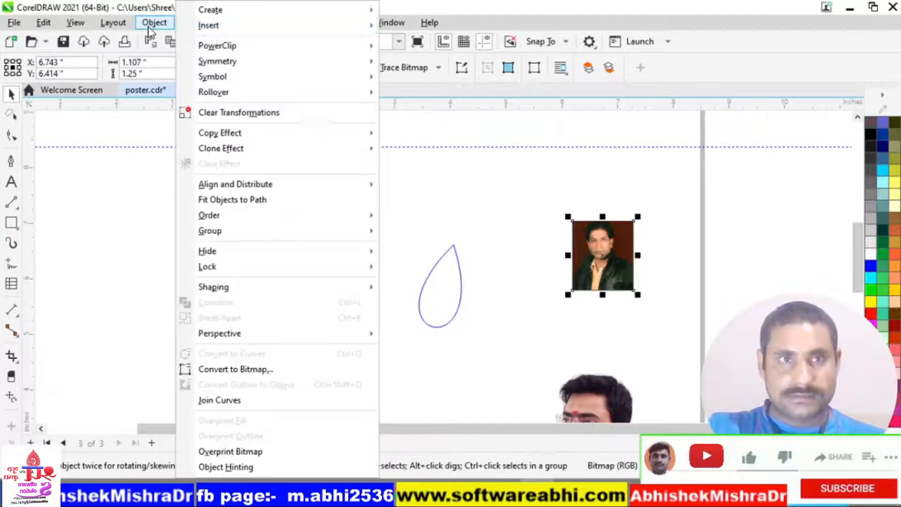
mouse_move(234, 45)
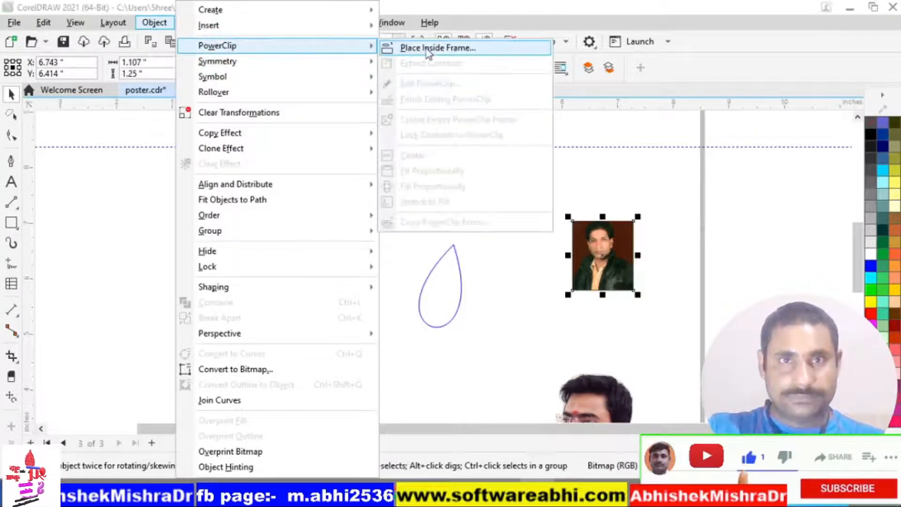
click(434, 52)
click(447, 298)
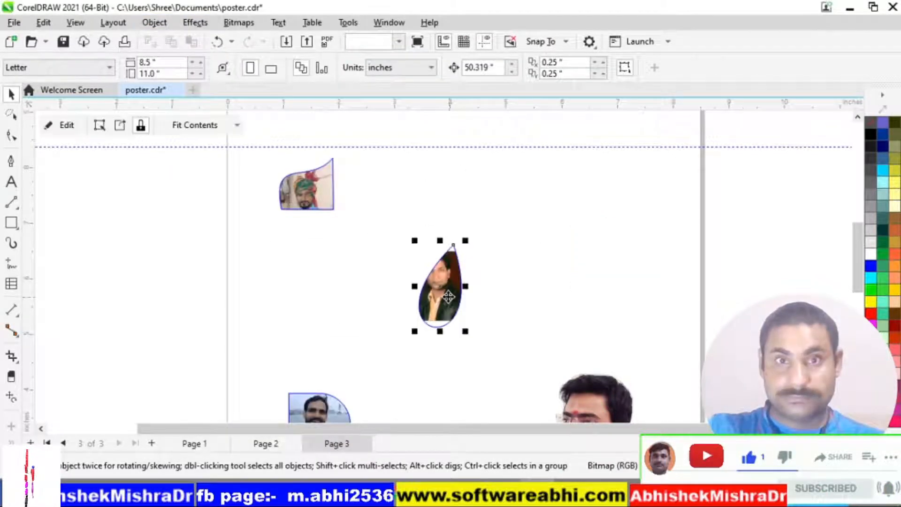
- Edit the teardrop's PowerClip contents, shift the photo downward, and finish editing
double_click(449, 299)
mouse_move(449, 299)
mouse_down()
mouse_move(458, 308)
mouse_move(443, 299)
mouse_move(448, 304)
mouse_up()
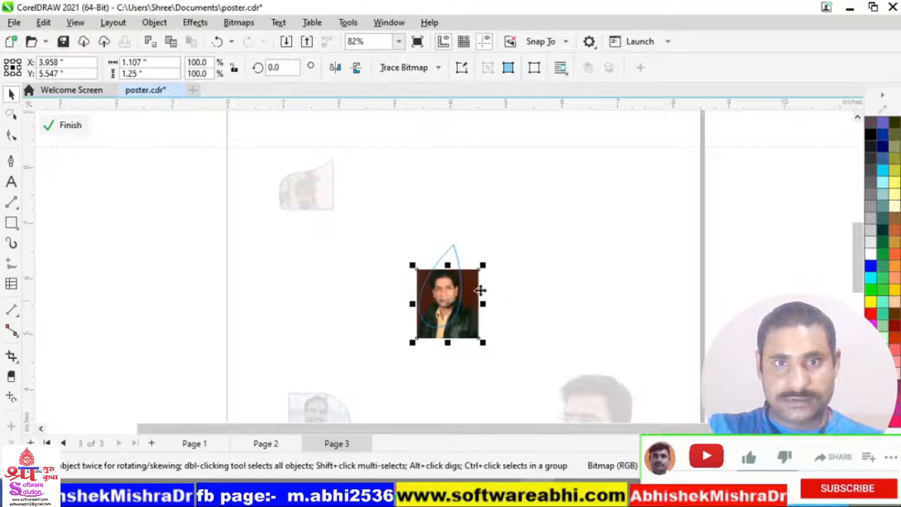
click(530, 273)
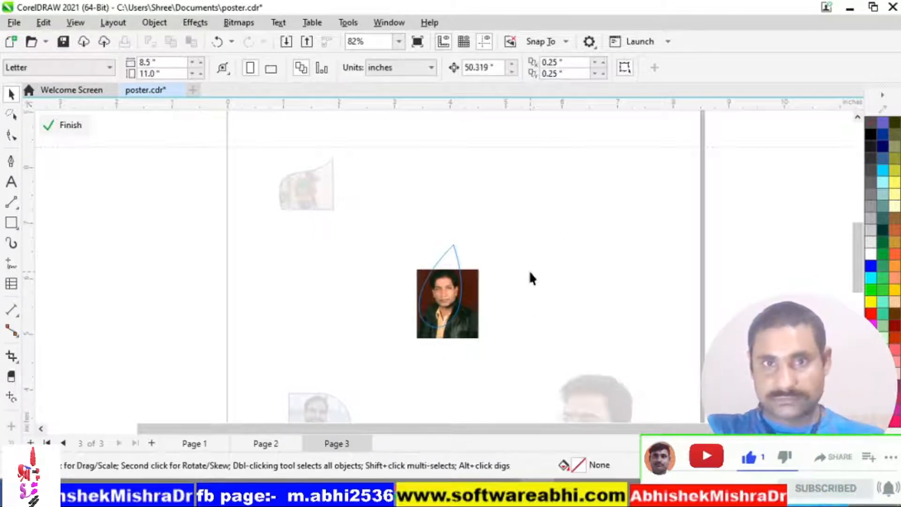
click(529, 273)
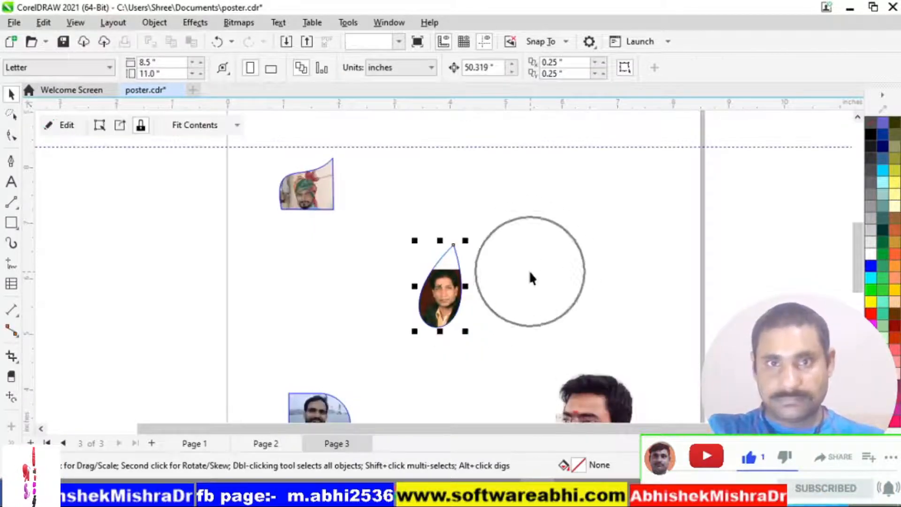
- Cut the photo out of the teardrop's PowerClip, paste it onto the page, and place it to the right of the frame
ctrl+click(455, 294)
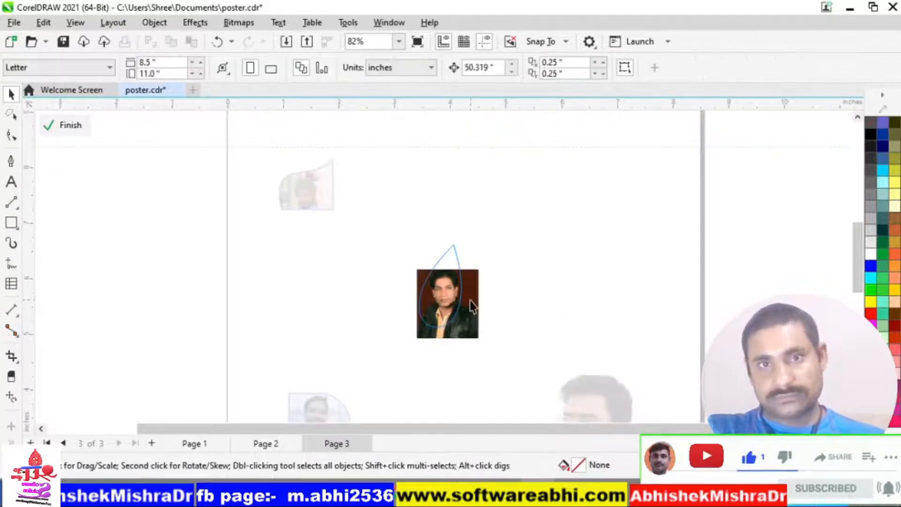
click(470, 304)
key(Delete)
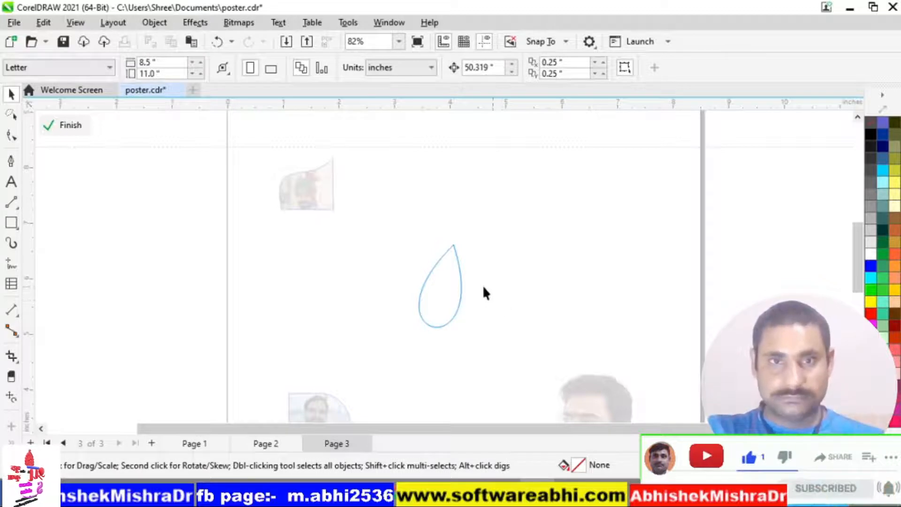
ctrl+click(493, 269)
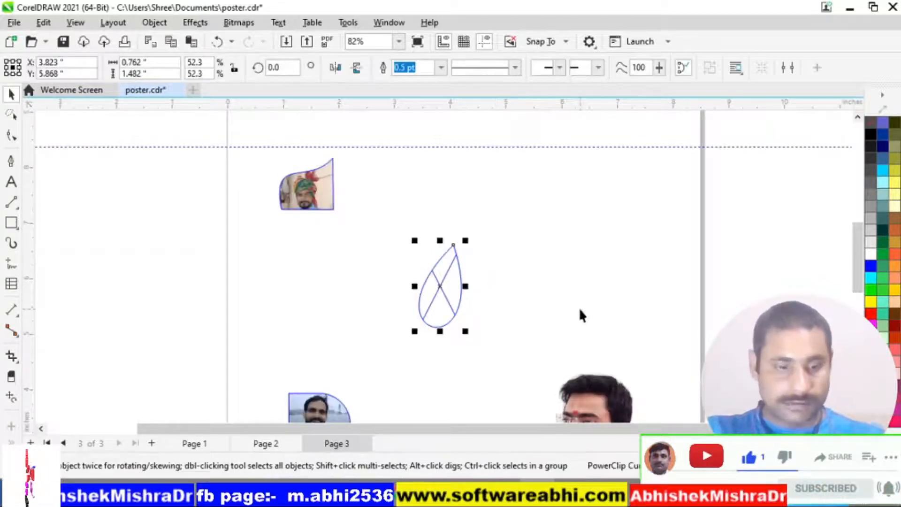
key(ctrl+v)
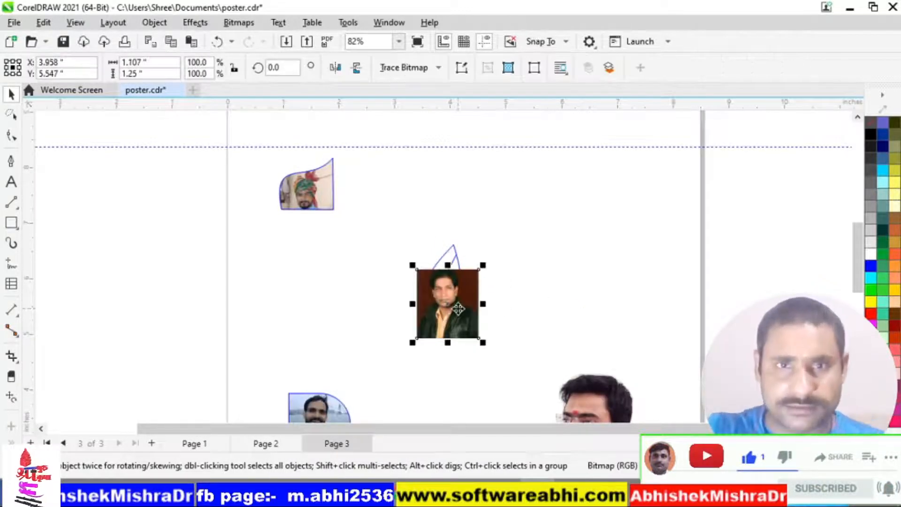
drag(457, 308, 558, 268)
- Rotate the empty teardrop frame by about 192 degrees so its tip points downward
click(454, 284)
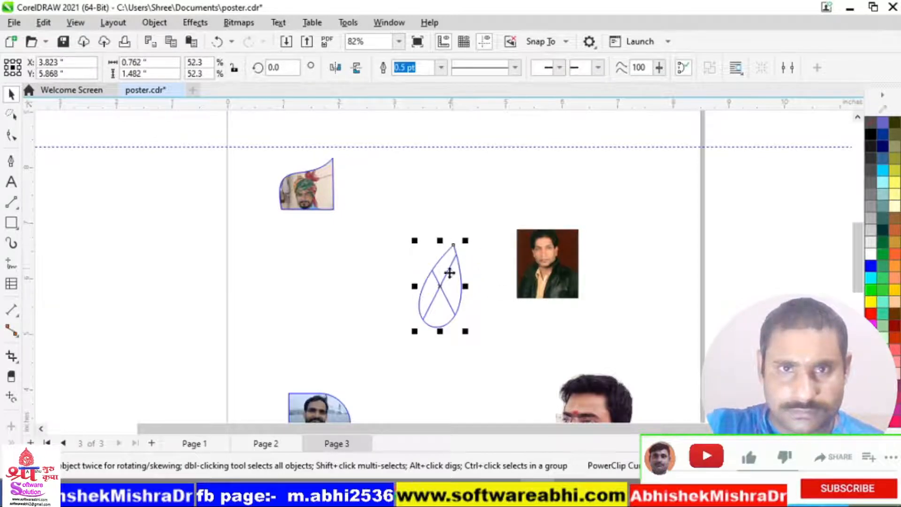
click(441, 288)
drag(466, 237, 393, 433)
click(529, 338)
- PowerClip the pasted black-jacket photo inside the upside-down teardrop frame
key(F10)
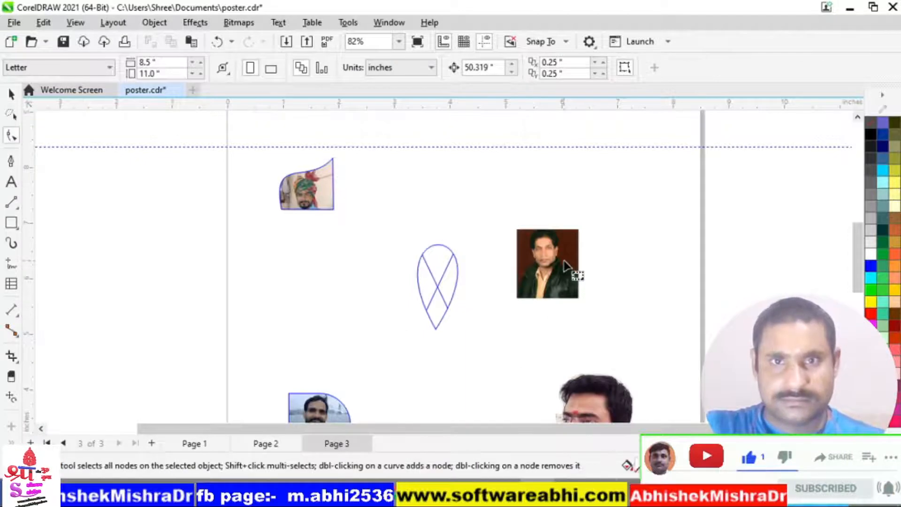
click(563, 261)
key(space)
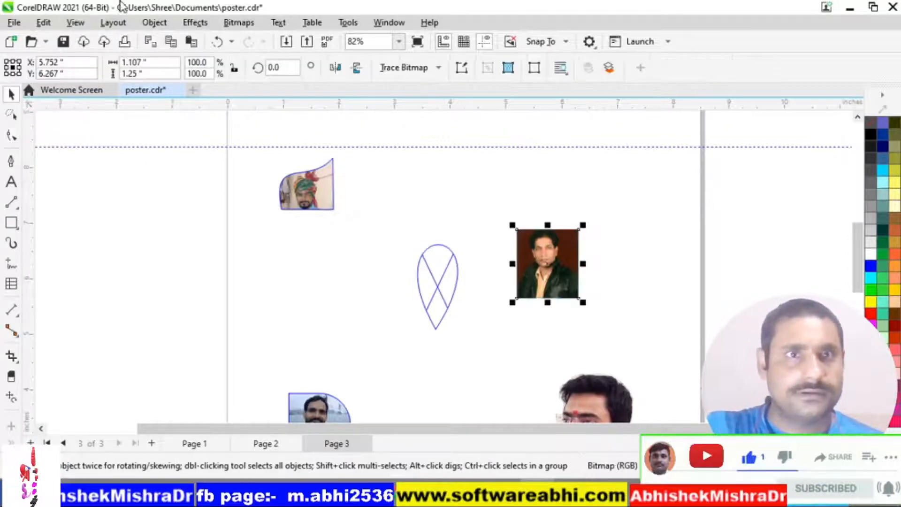
click(154, 22)
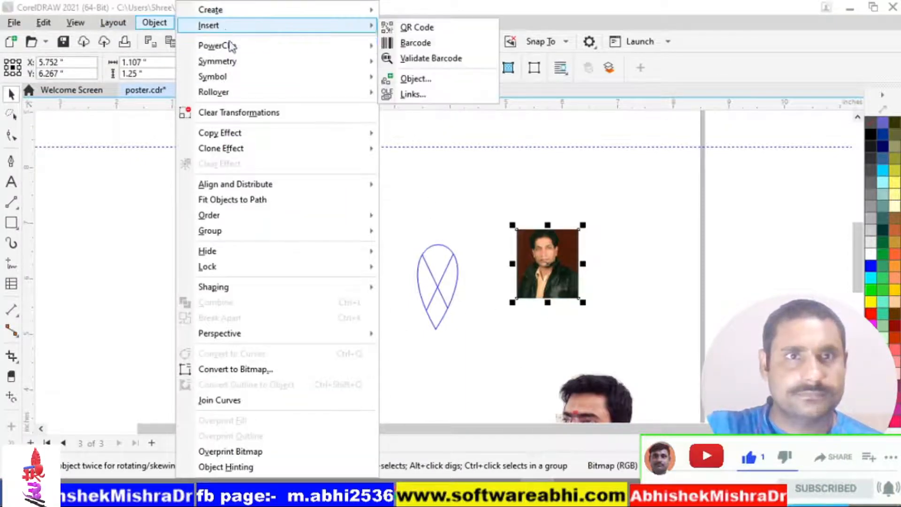
mouse_move(230, 45)
click(402, 44)
click(439, 295)
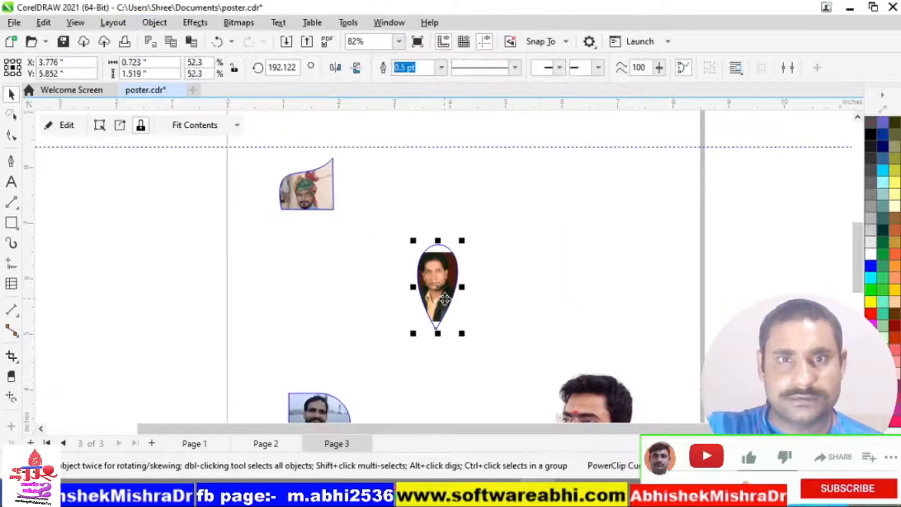
- Reposition the photo inside the teardrop's PowerClip and enlarge it to about 1.38 by 1.55 inches to fill the frame
click(505, 284)
double_click(443, 286)
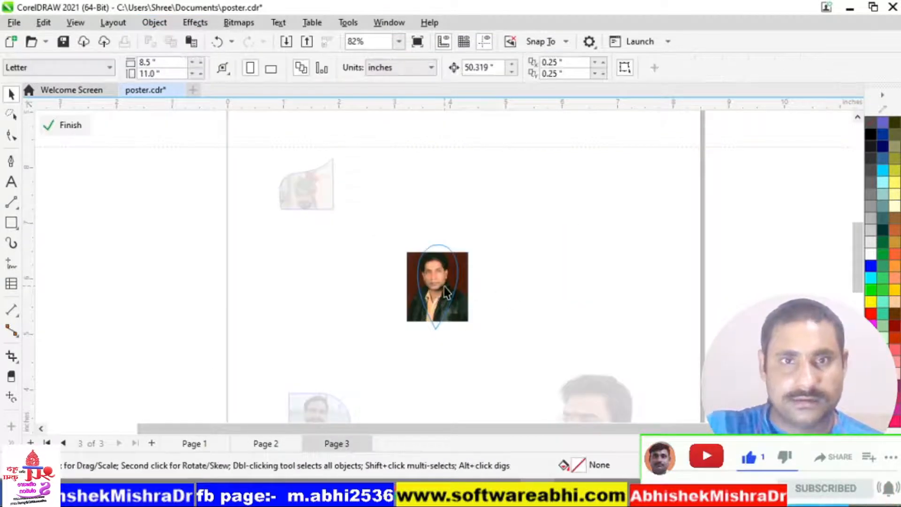
click(446, 294)
drag(446, 293, 444, 279)
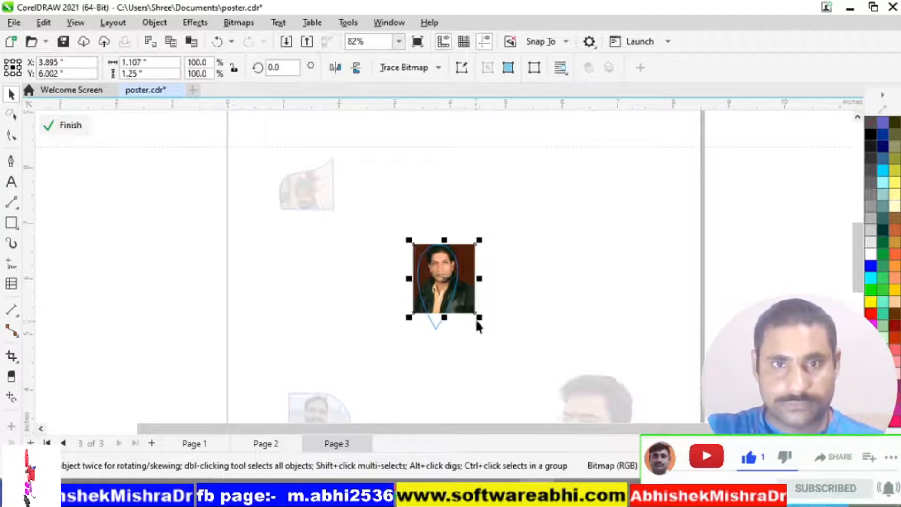
drag(476, 322, 471, 304)
ctrl+click(529, 319)
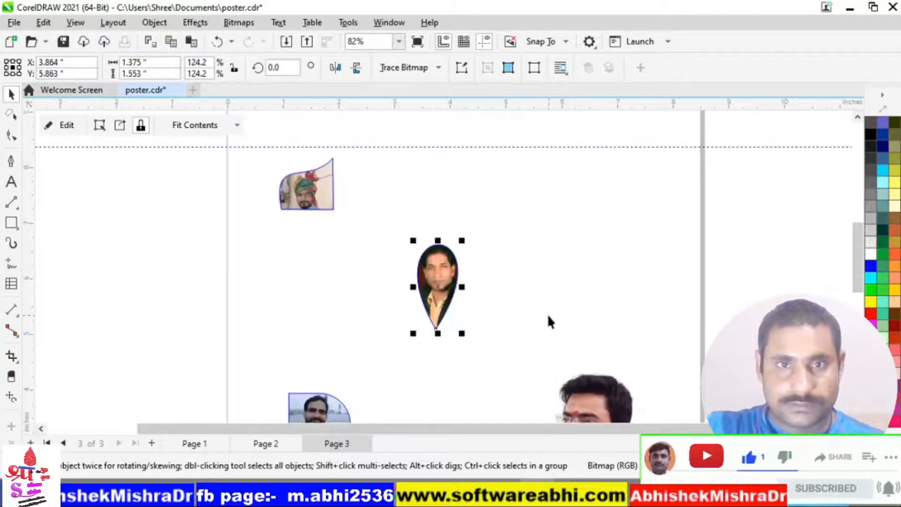
- Enlarge the teardrop portrait to about 1.35 by 2.84 inches and move it down the page
click(576, 287)
click(433, 316)
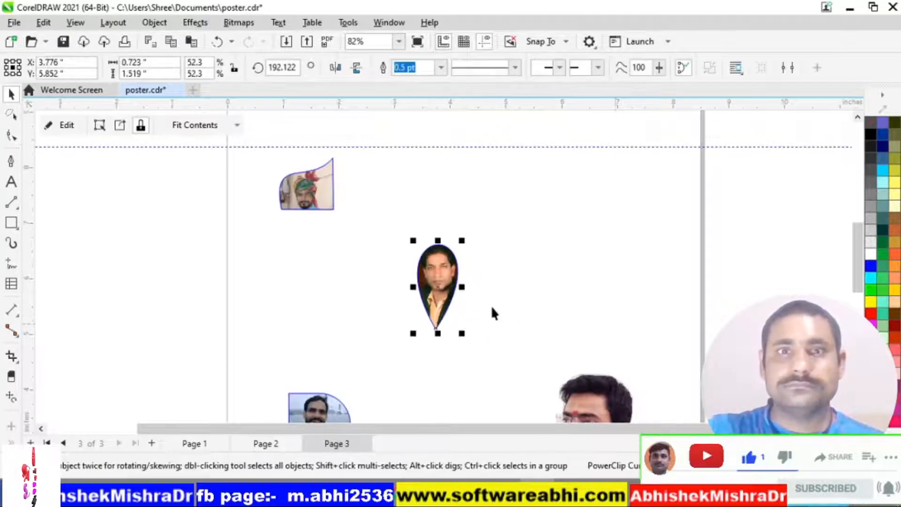
drag(461, 241, 493, 169)
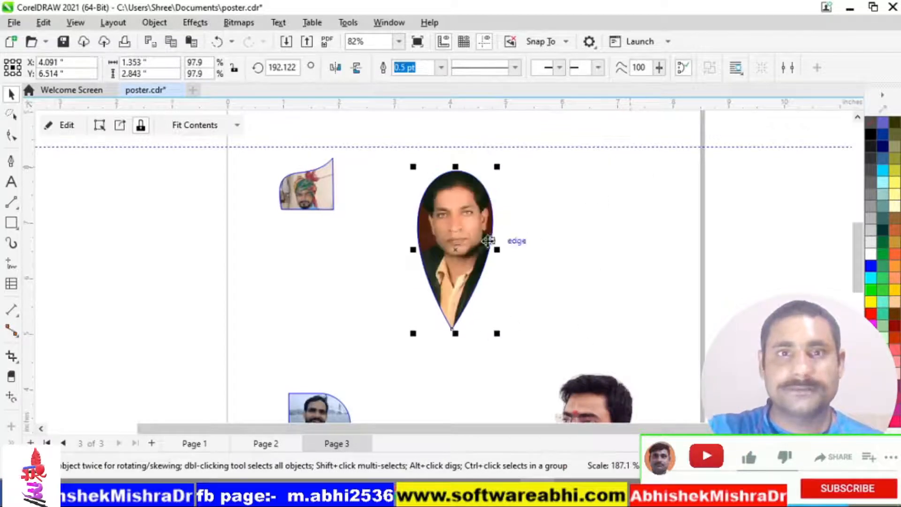
drag(454, 238, 448, 294)
- Arrange the two small framed photos left of the teardrop and the cut-out portrait right of it, and raise the teardrop portrait
drag(313, 198, 343, 282)
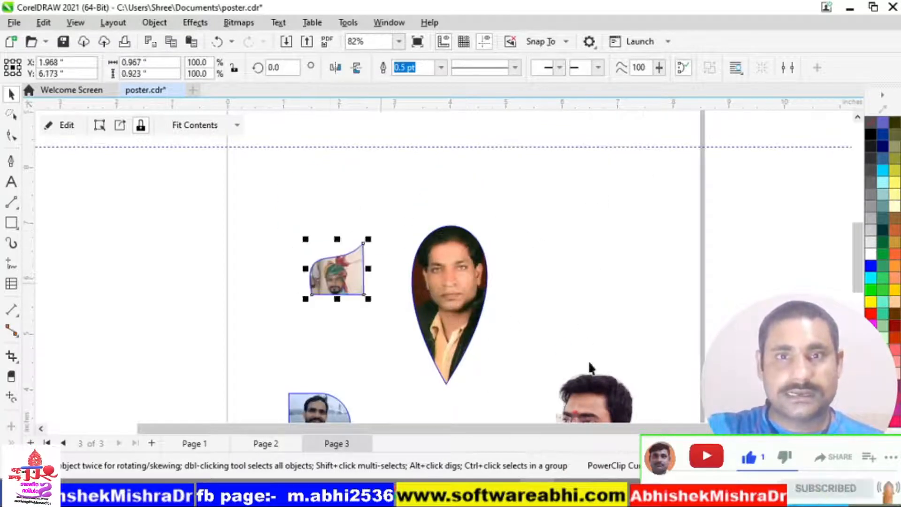
drag(594, 337, 585, 224)
drag(320, 417, 384, 350)
click(574, 381)
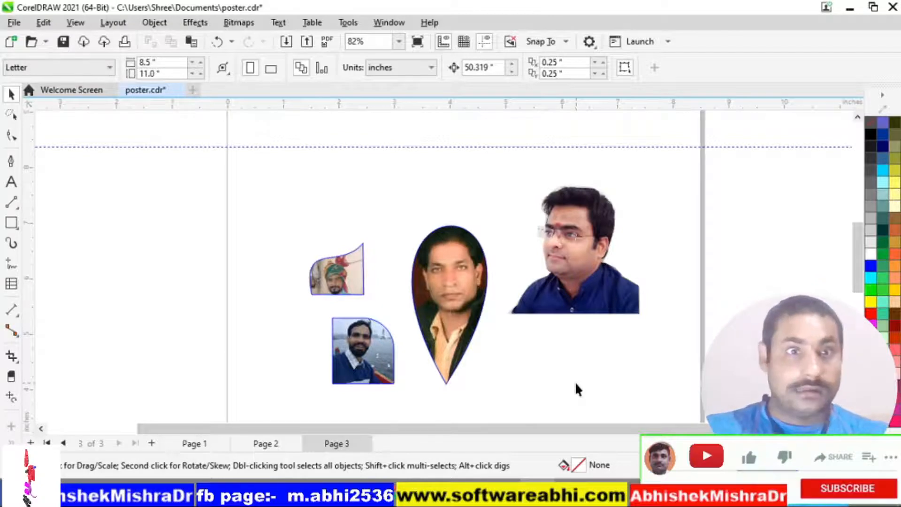
click(452, 260)
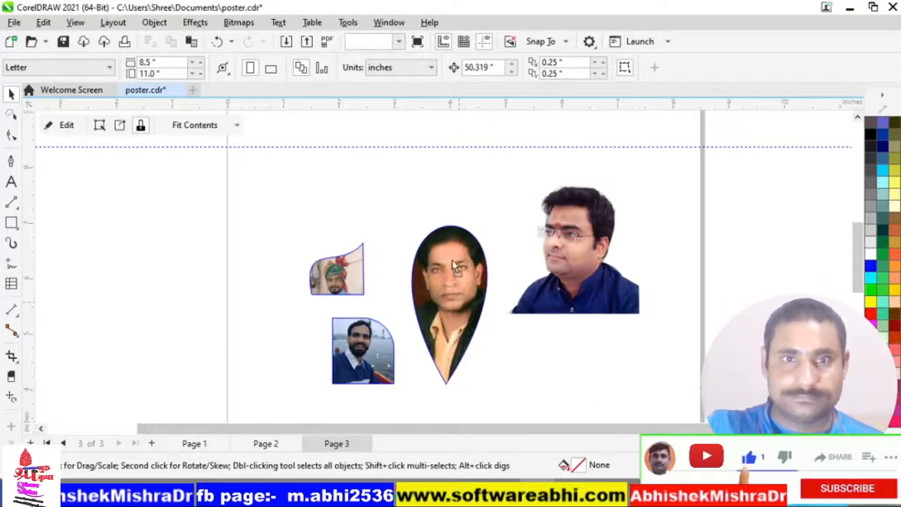
drag(452, 260, 455, 207)
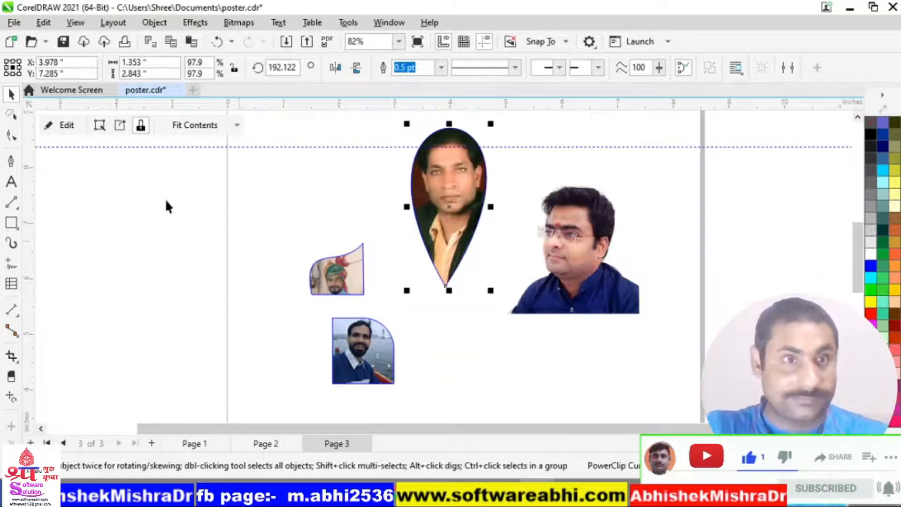
click(16, 205)
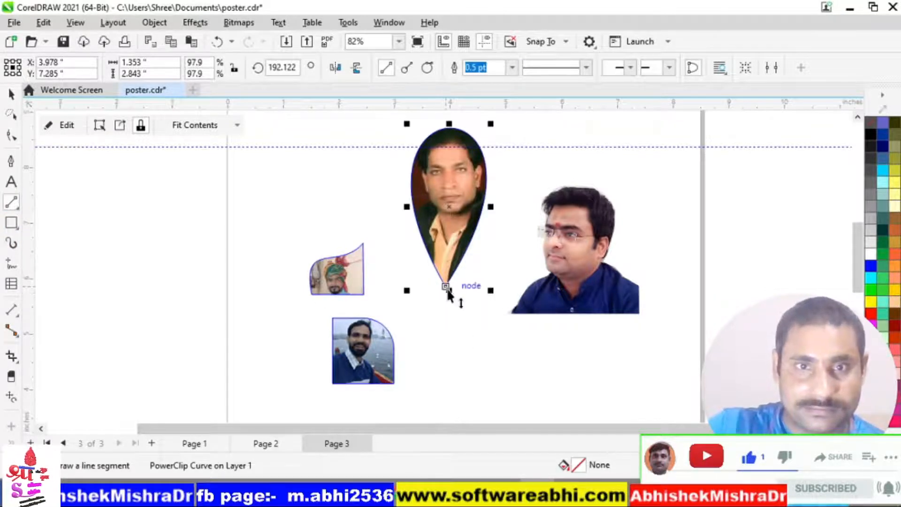
drag(449, 291, 468, 342)
key(ctrl+z)
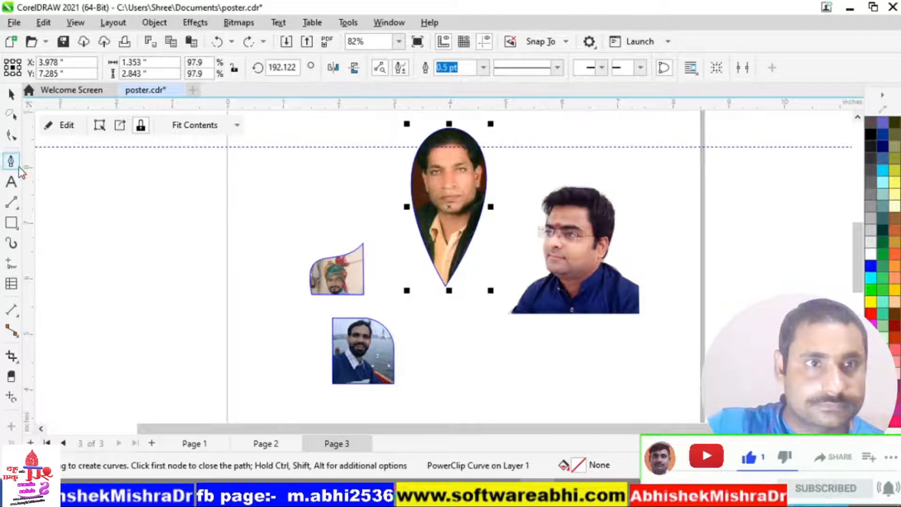
- Draw a short hooked open curve about 0.62 by 0.96 inches below the teardrop's tip with the Pen tool
click(11, 136)
click(11, 161)
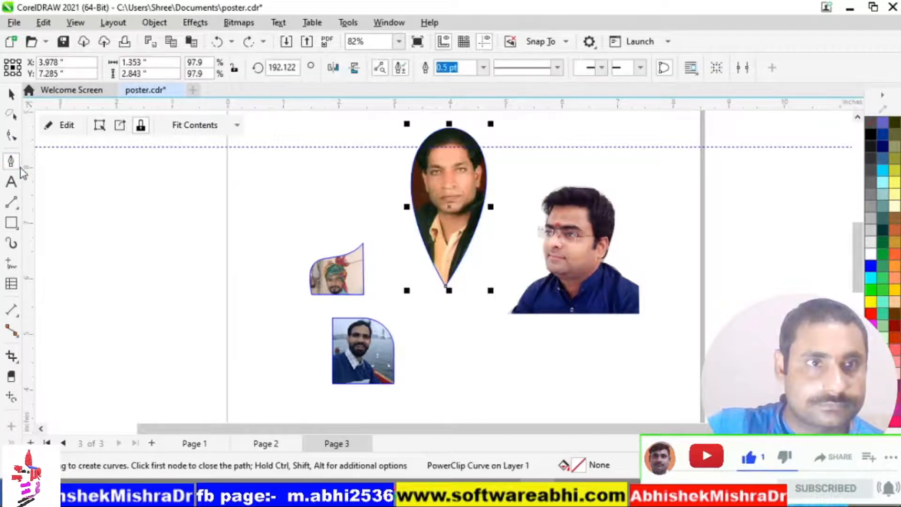
drag(448, 293, 517, 393)
click(455, 306)
drag(472, 349, 465, 350)
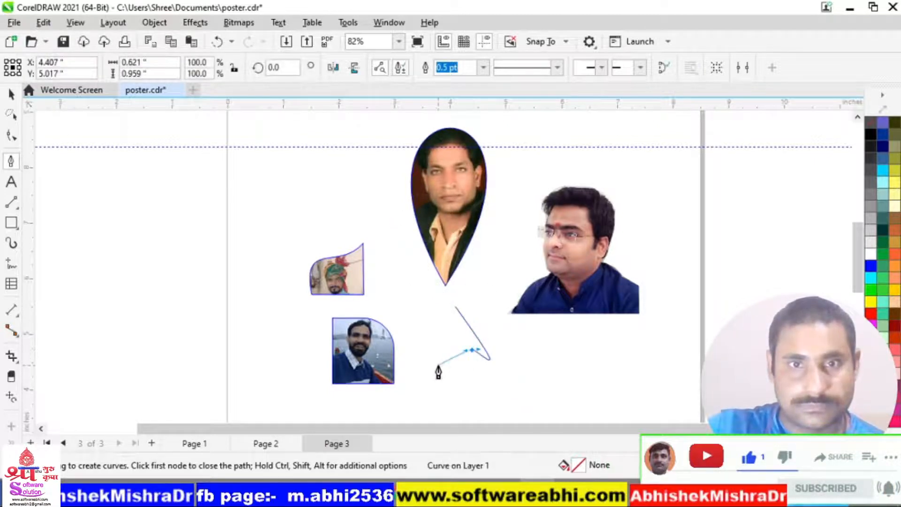
key(Escape)
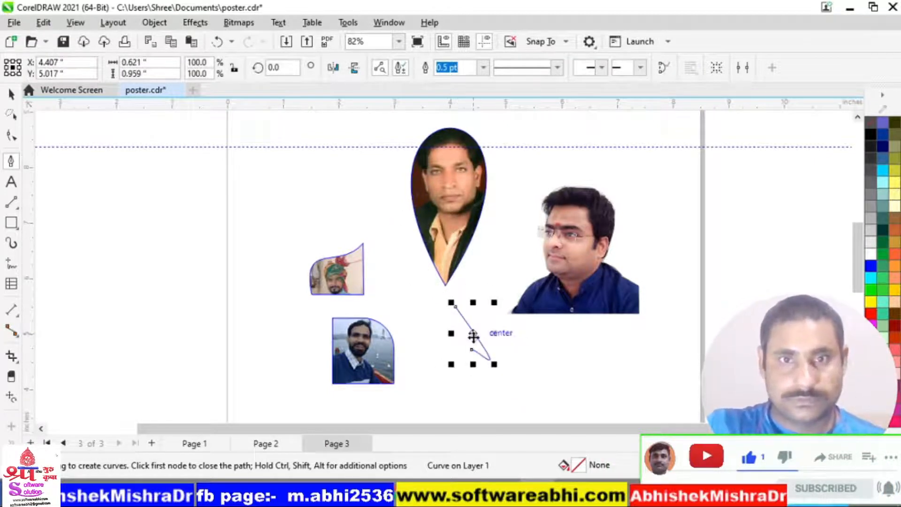
key(space)
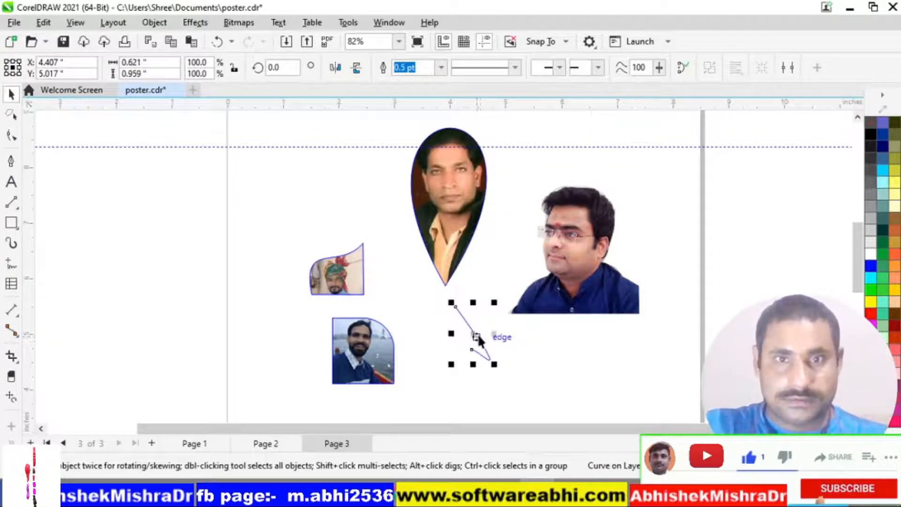
- Attach the hooked curve's upper end to the teardrop's tip, and pull its lower end node down and to the left to form a tail
drag(477, 336, 449, 358)
drag(457, 320, 467, 331)
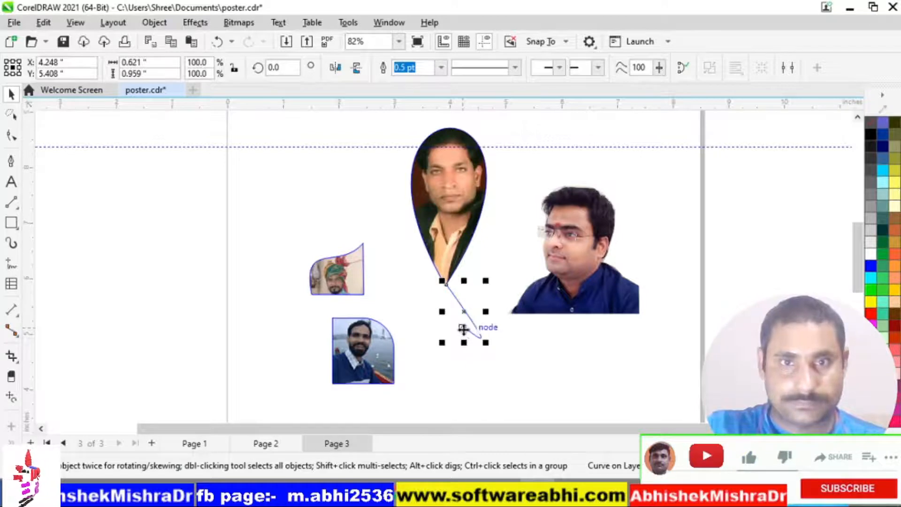
key(F10)
drag(462, 330, 427, 383)
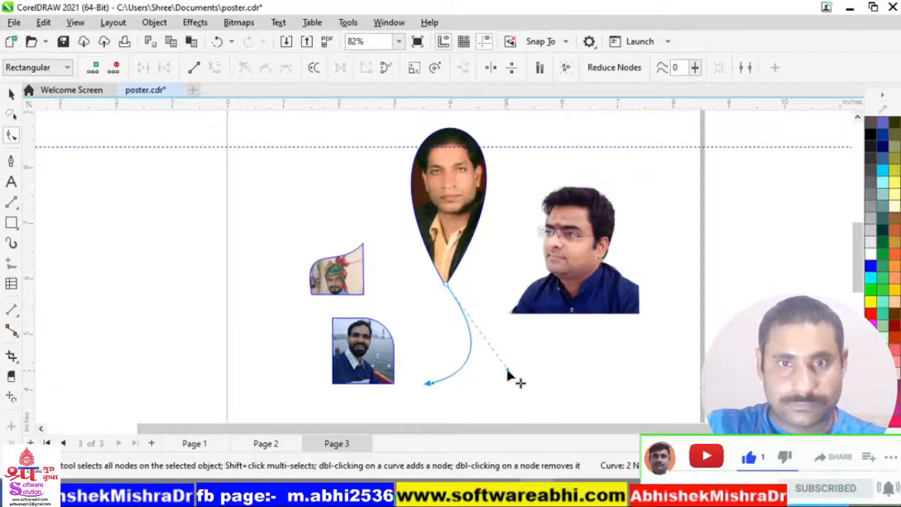
- Reverse the tail curve's direction and adjust its end handles into a gentle S-shape about 0.46 by 1.77 inches
drag(505, 368, 460, 326)
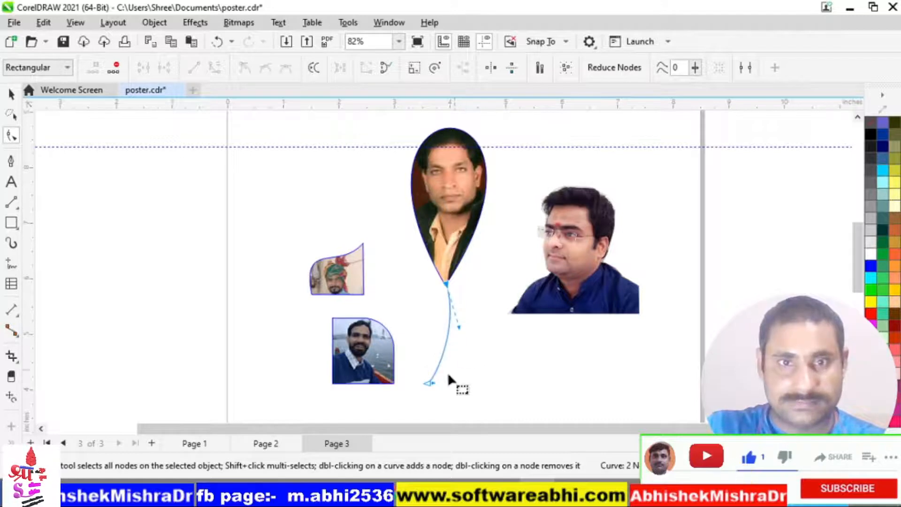
right_click(445, 284)
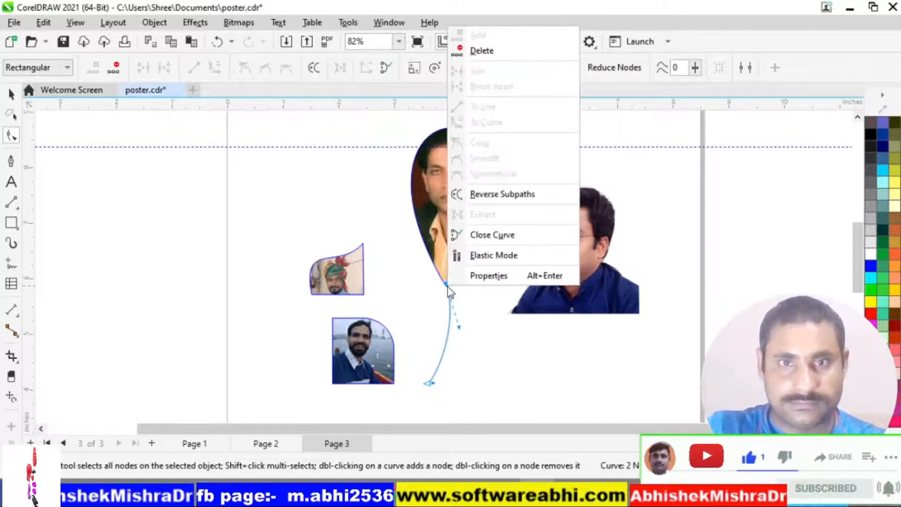
click(499, 201)
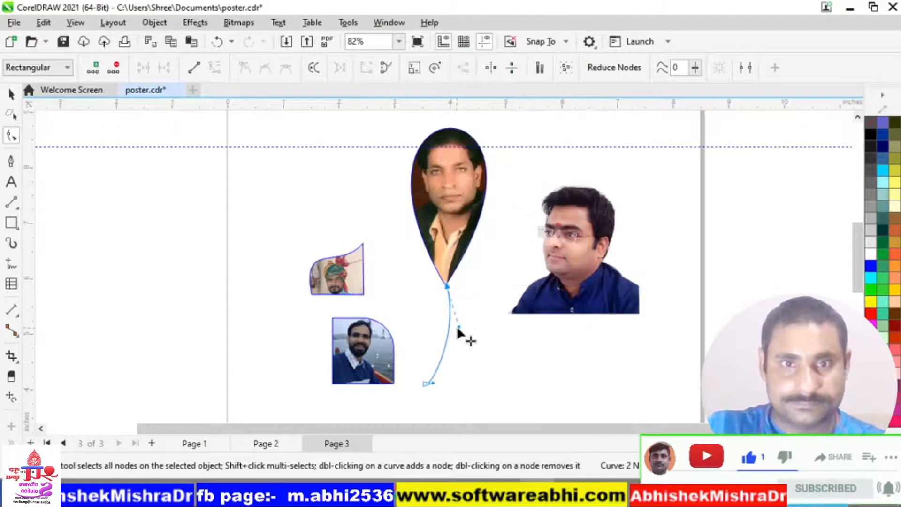
drag(430, 382, 409, 299)
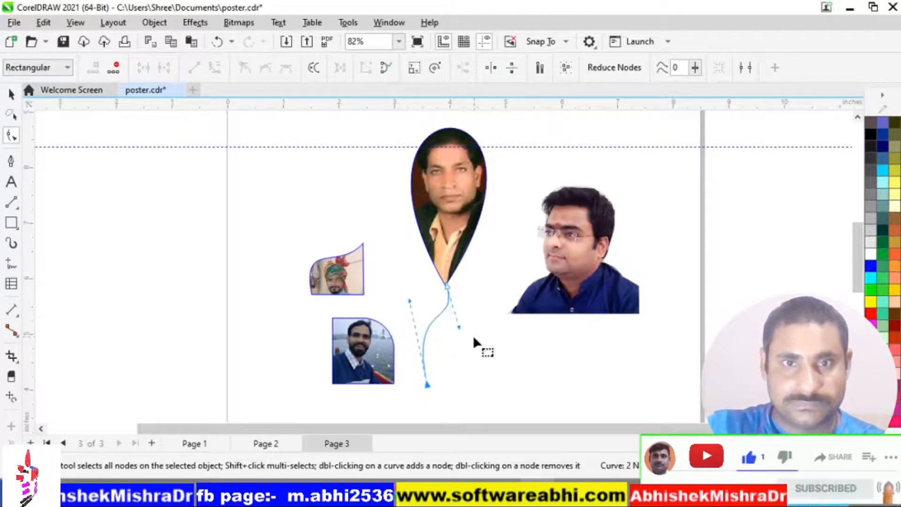
click(458, 335)
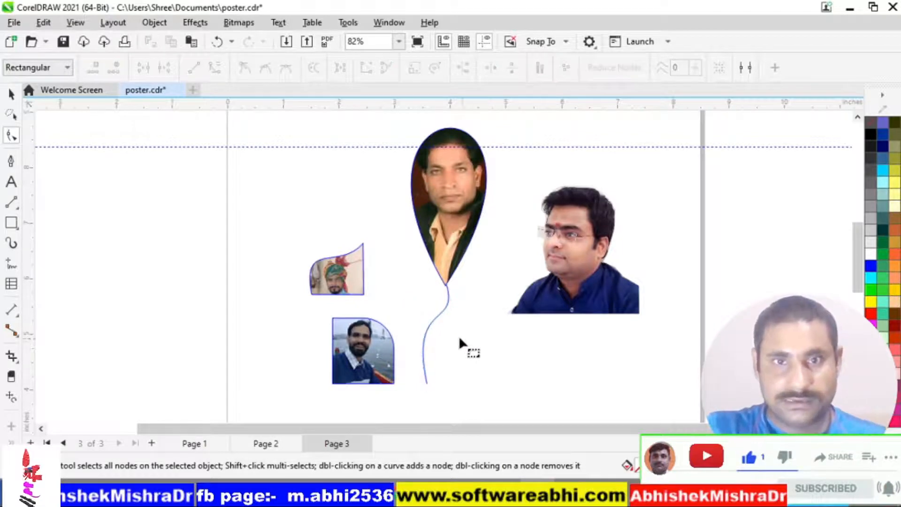
- Set the outline width of both the tail curve and the teardrop portrait frame to 8.0 pt
click(440, 320)
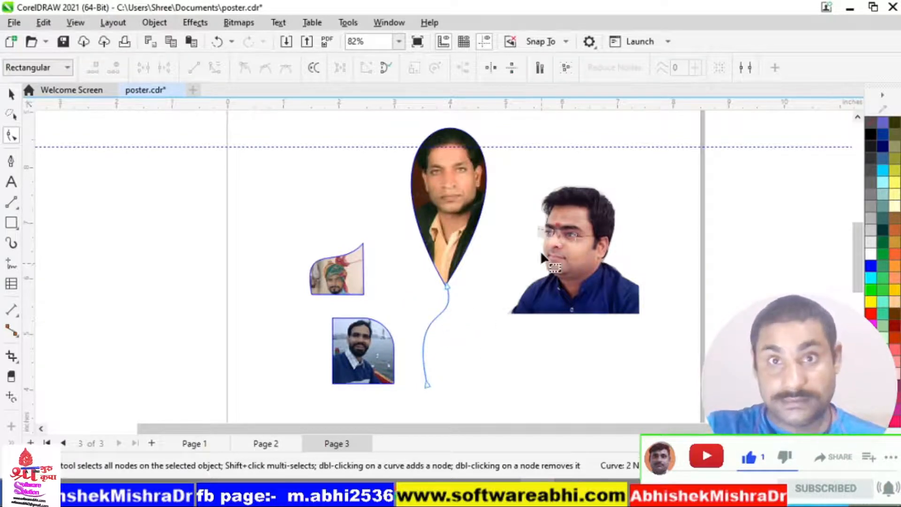
key(space)
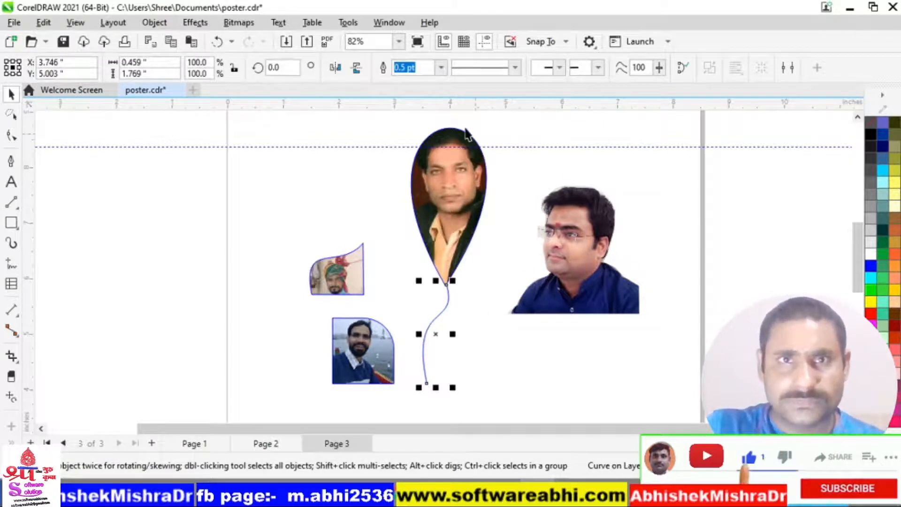
click(441, 67)
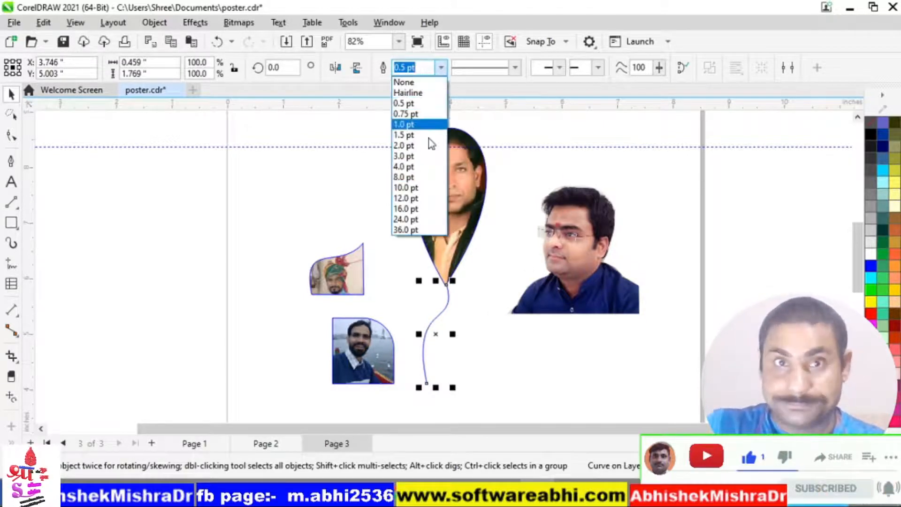
click(425, 176)
click(456, 240)
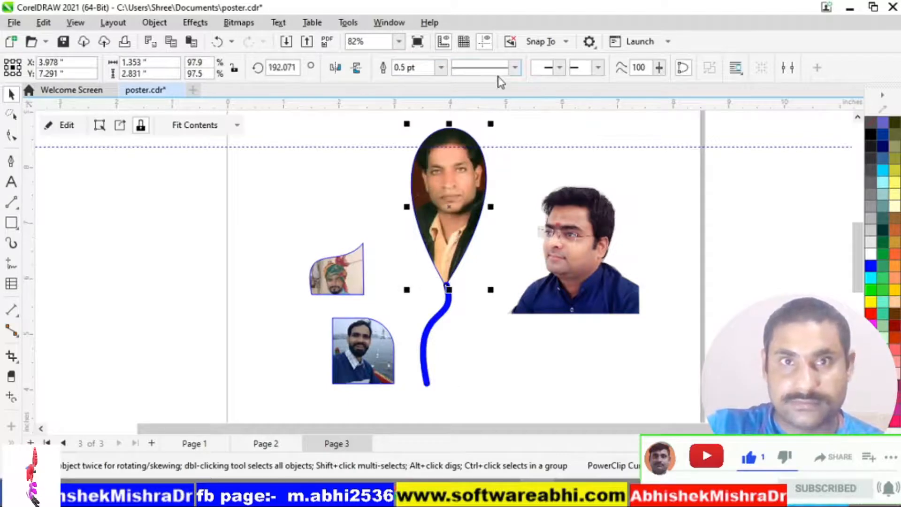
click(438, 68)
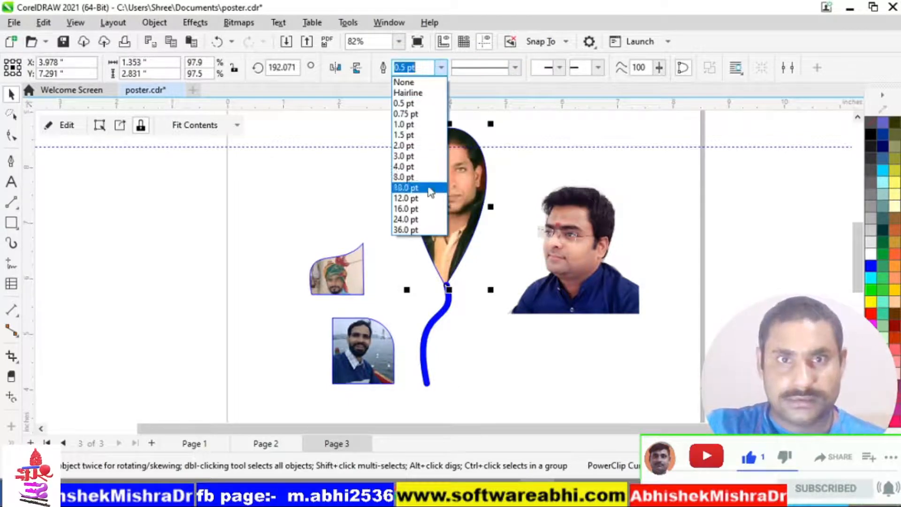
click(427, 180)
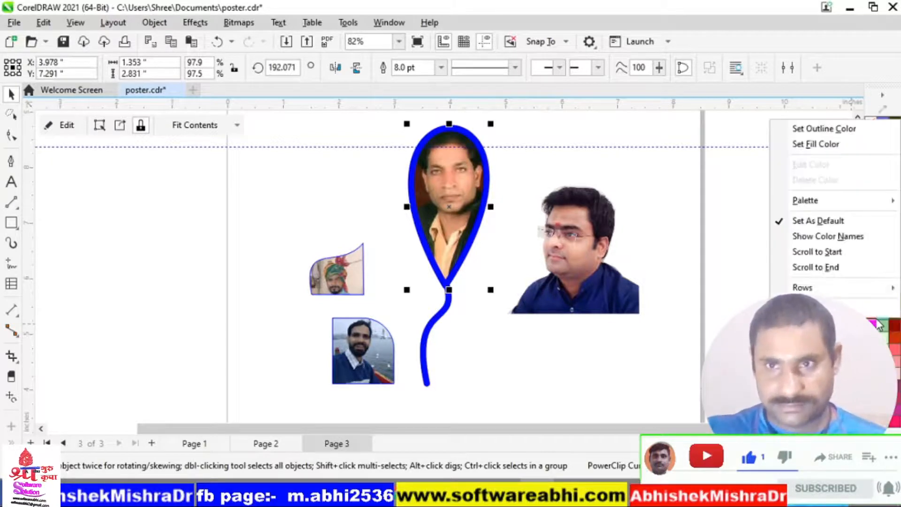
- Color the teardrop frame's outline red and the tail curve's outline black
right_click(876, 303)
click(824, 128)
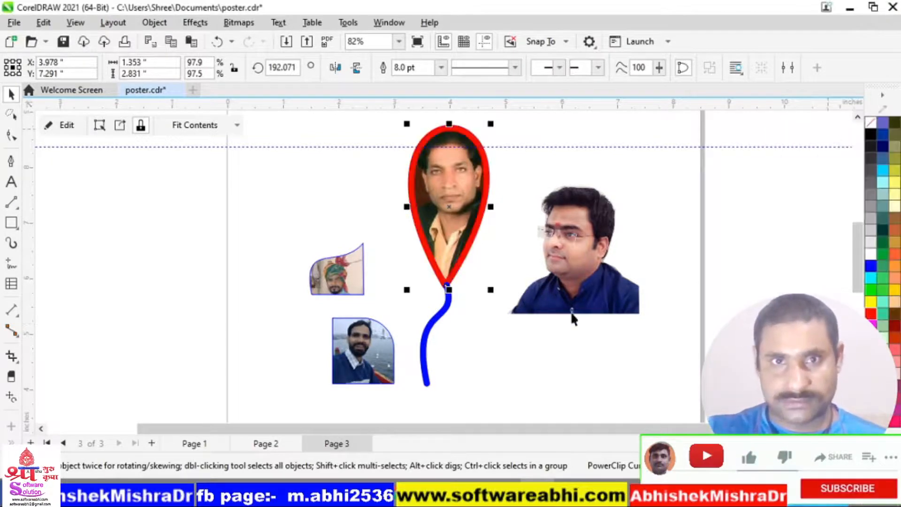
click(444, 310)
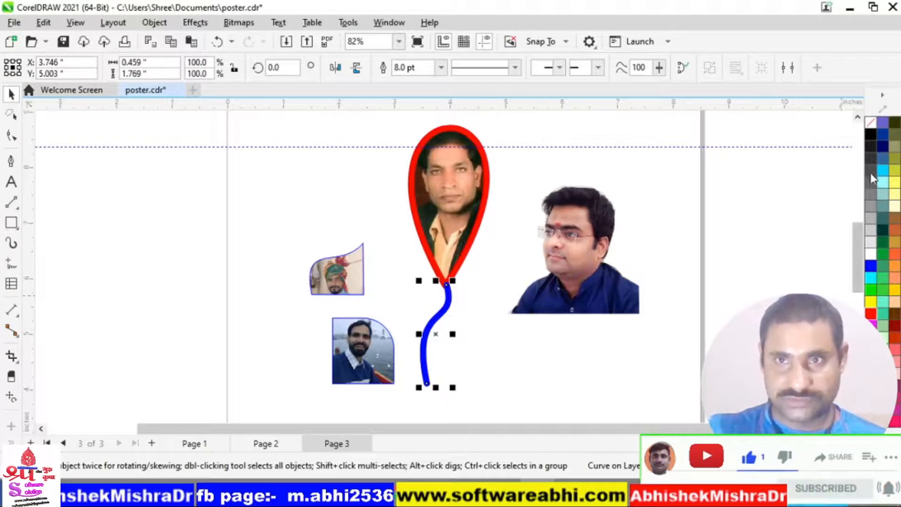
right_click(874, 143)
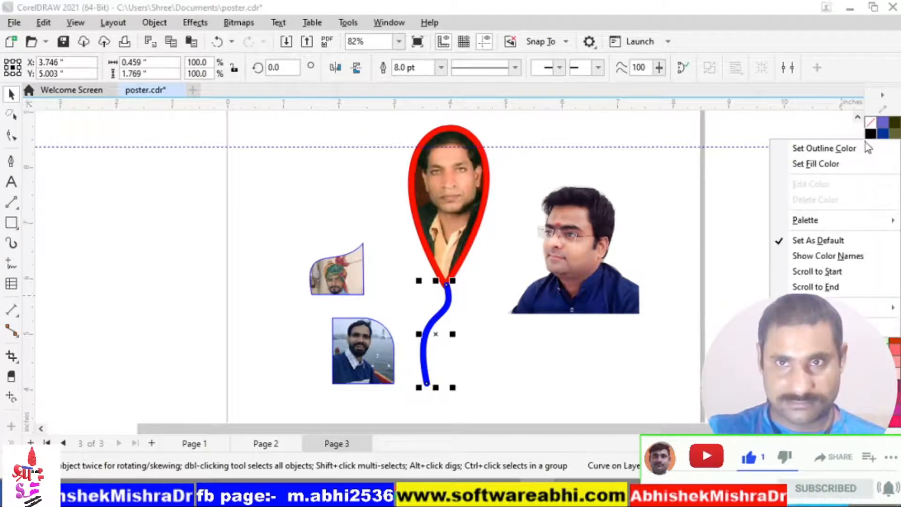
click(866, 148)
click(728, 280)
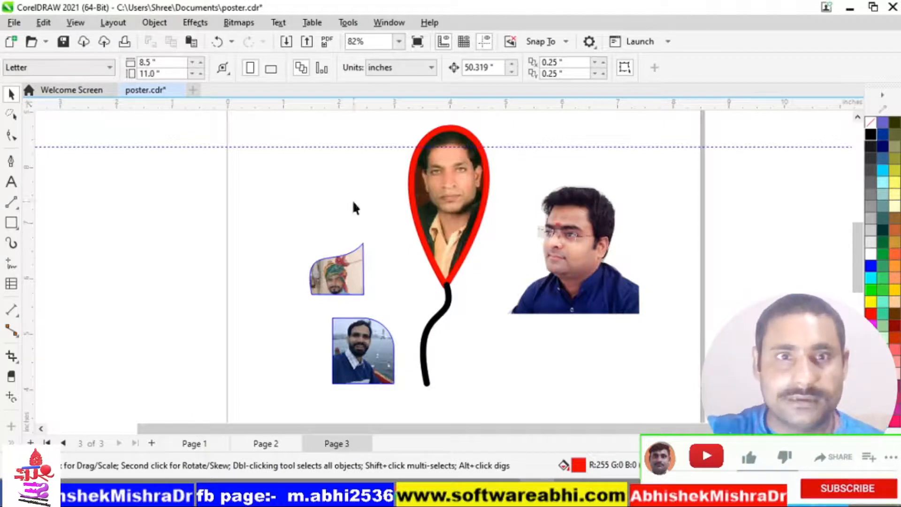
- Select the teardrop portrait together with its tail and move both slightly down and to the right on the page
click(13, 189)
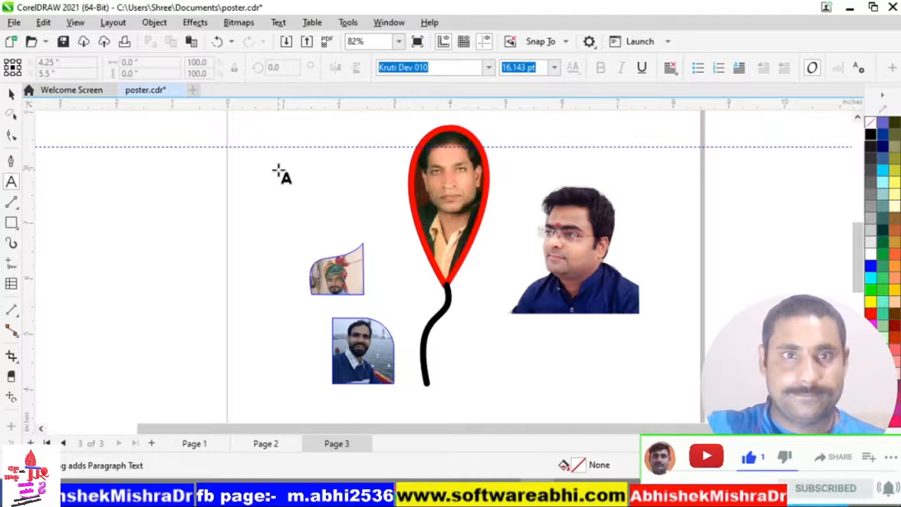
key(space)
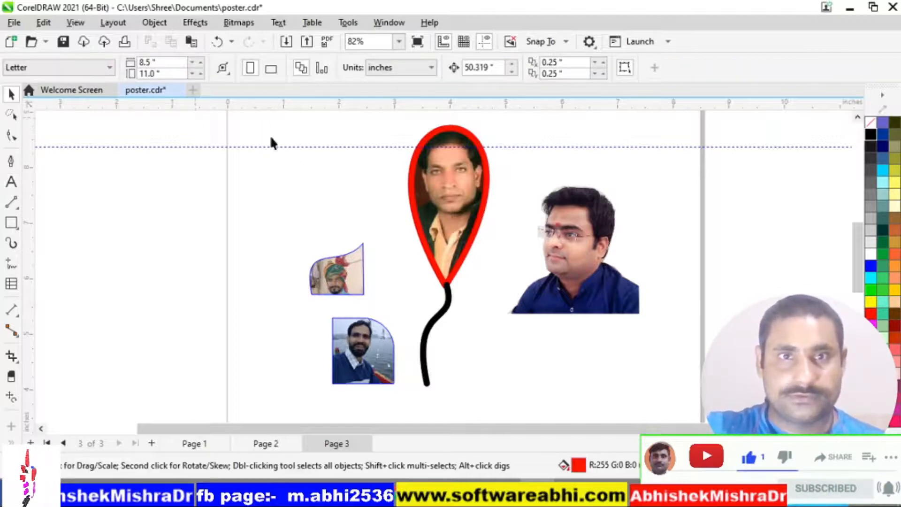
drag(195, 116, 264, 149)
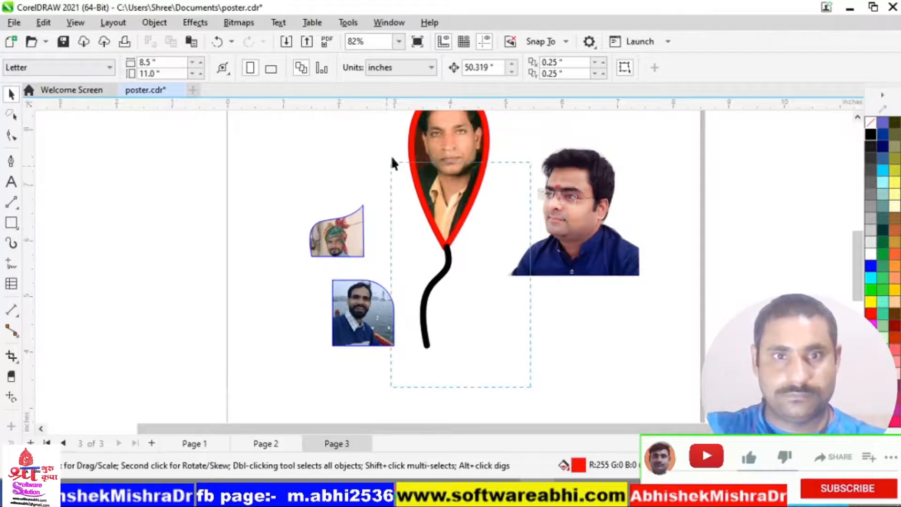
drag(393, 162, 395, 129)
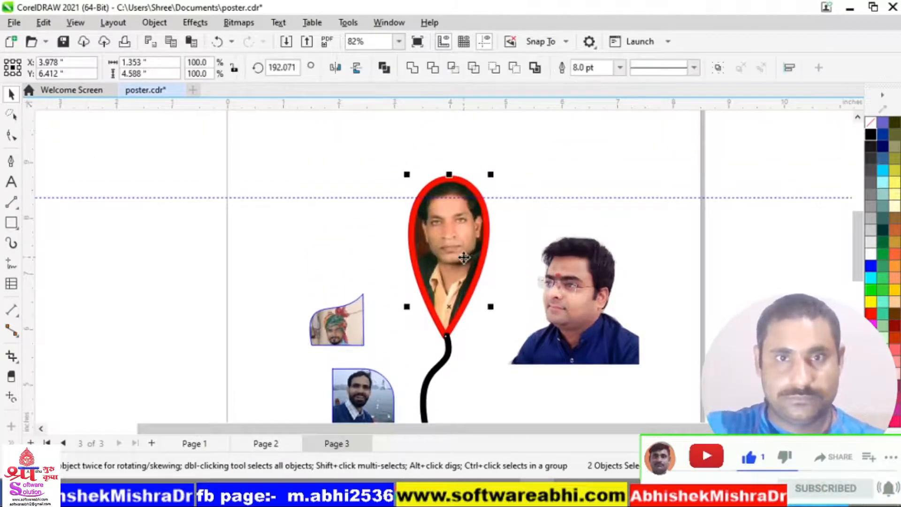
drag(463, 257, 486, 300)
click(130, 200)
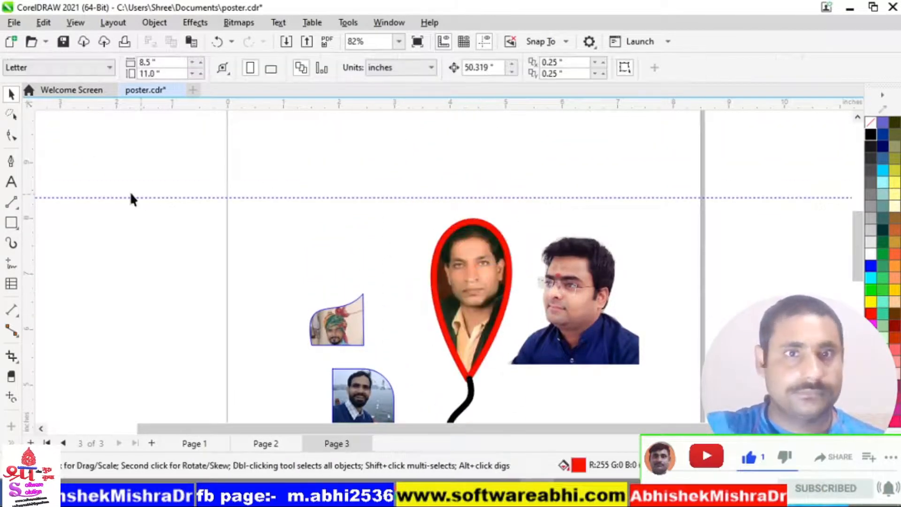
- Add the artistic text "How" above the horizontal guideline near the page's upper-left corner
click(11, 182)
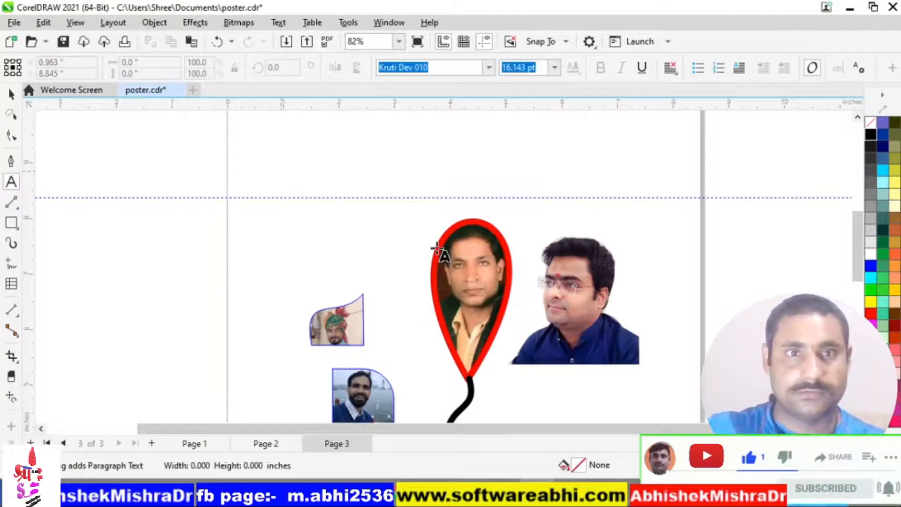
text(How)
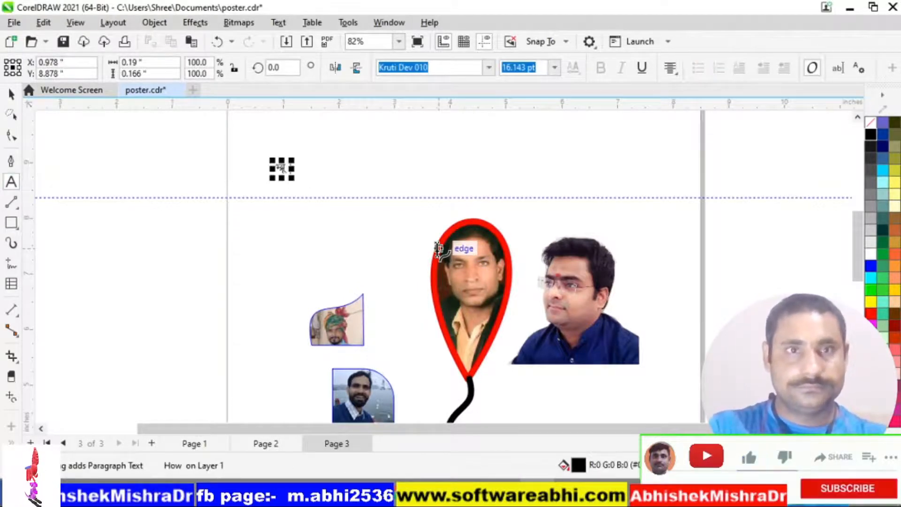
key(Escape)
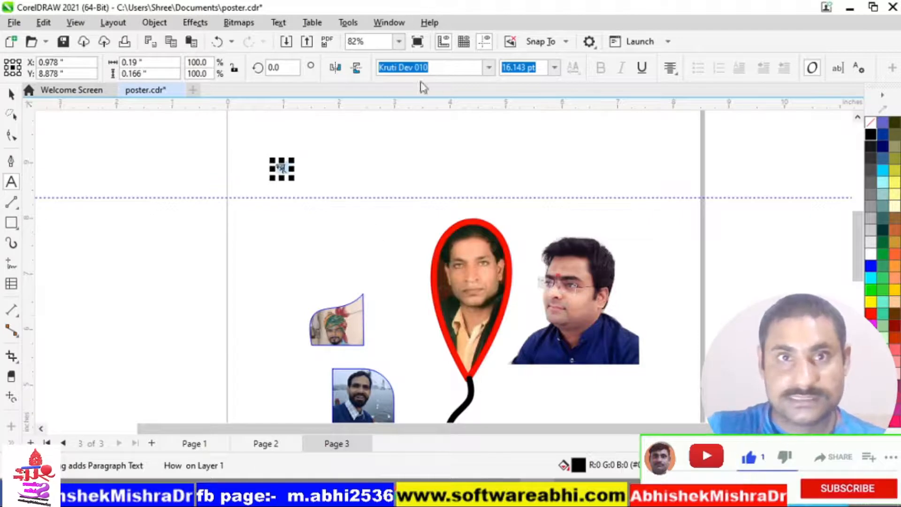
key(Delete)
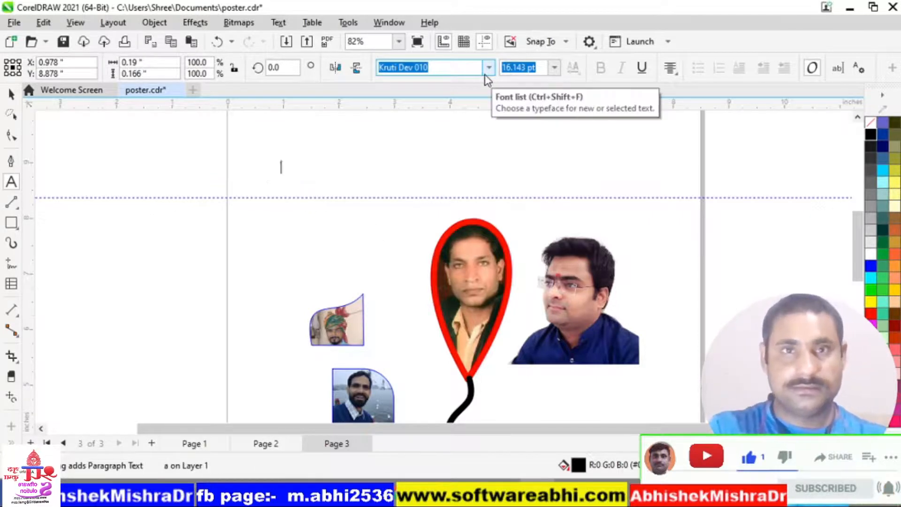
key(ctrl+z)
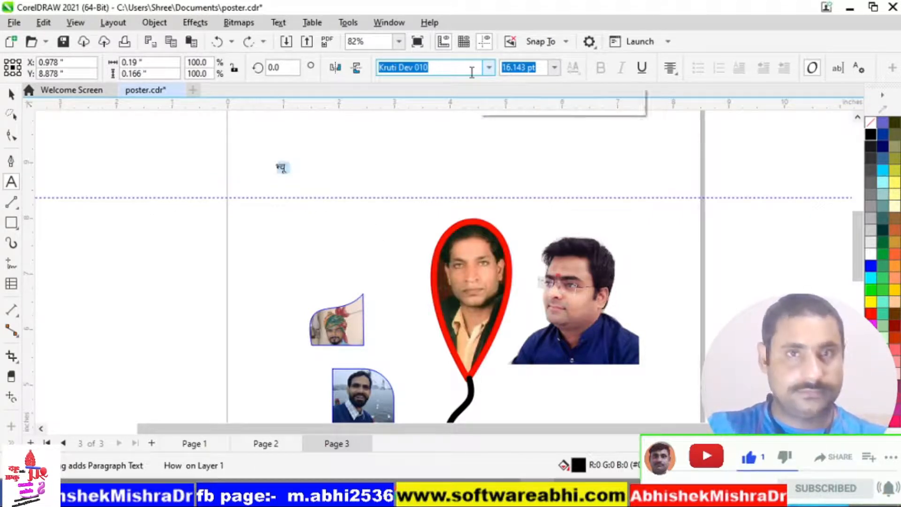
- Change the font of the "How" text to Arial Rounded MT Bold
text(al)
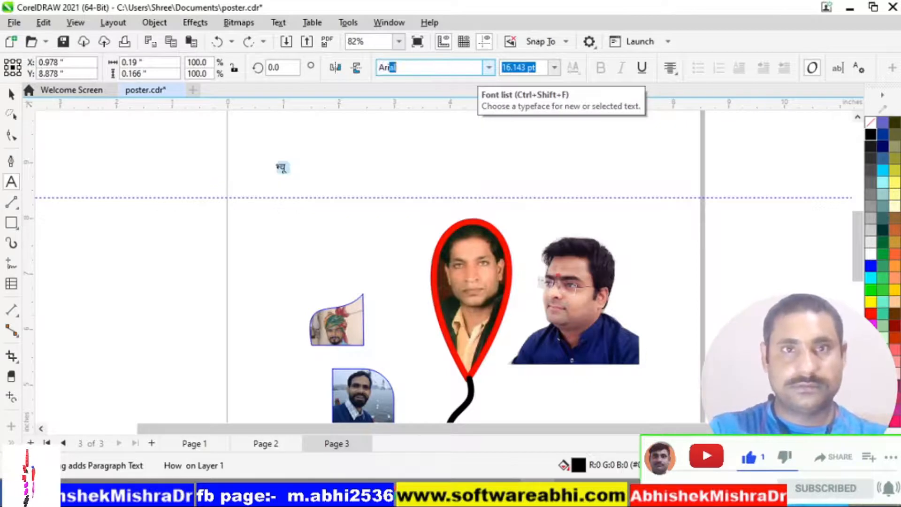
text(rial b)
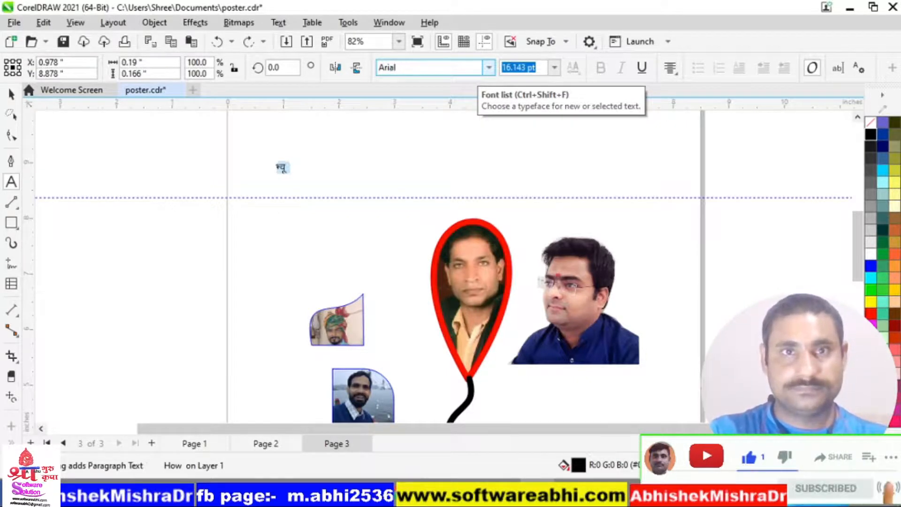
text( black)
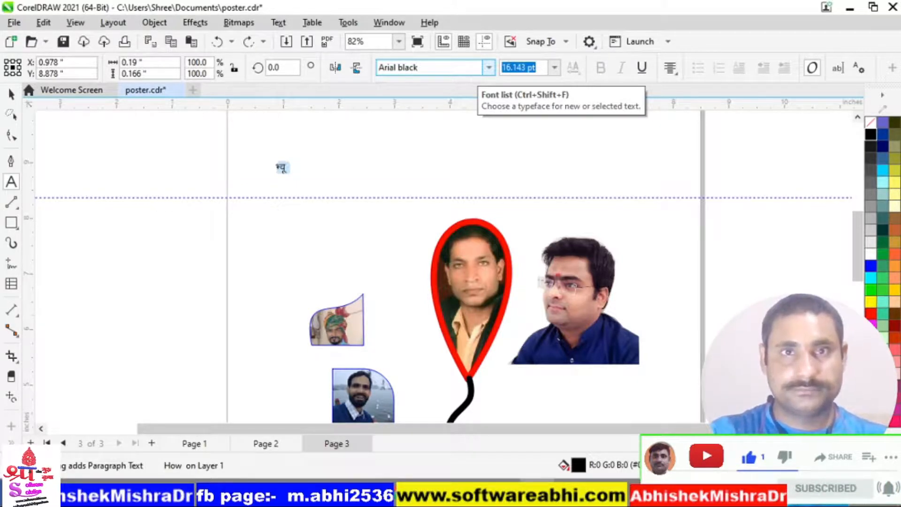
key(Return)
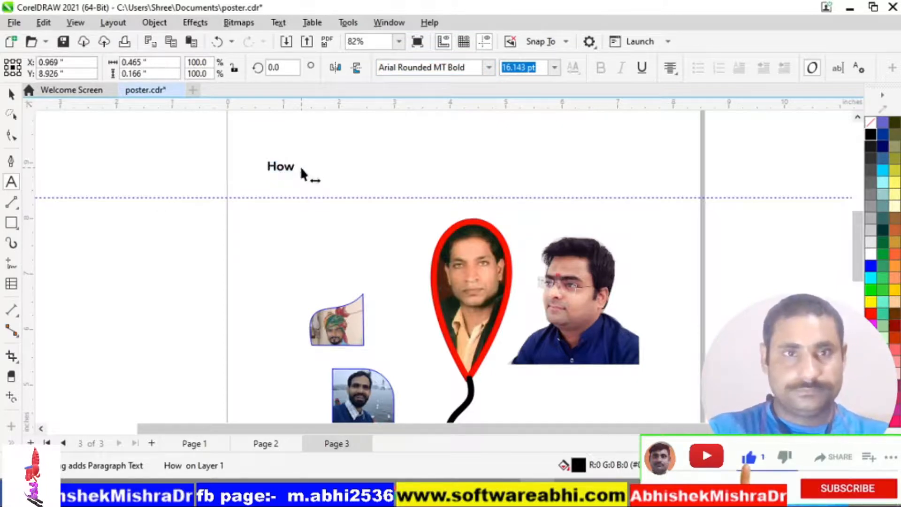
- Extend the heading text after "How" so it reads "How to operate picture in corel Draw"
text(to)
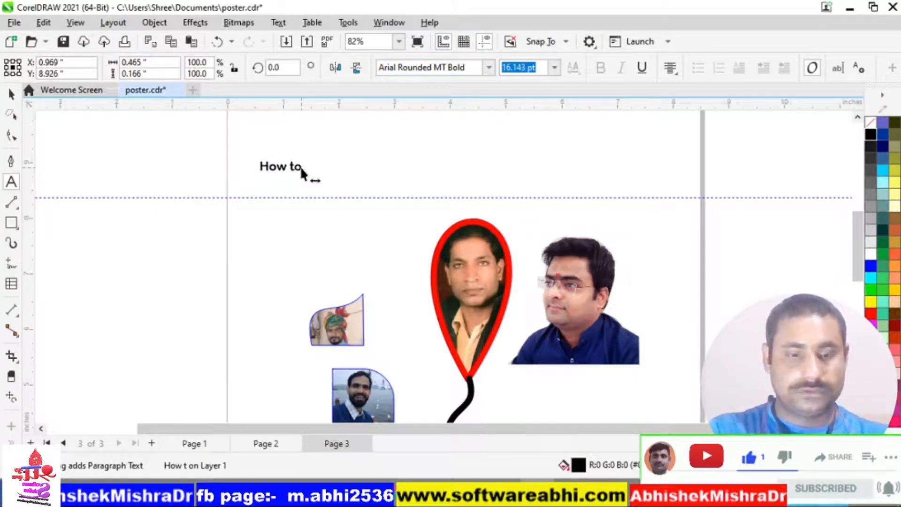
text( opr)
key(BackSpace)
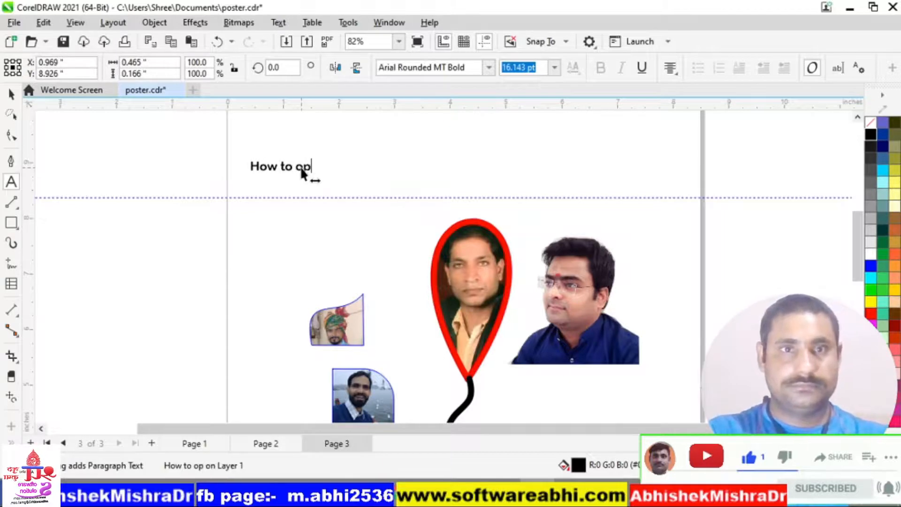
text(erate)
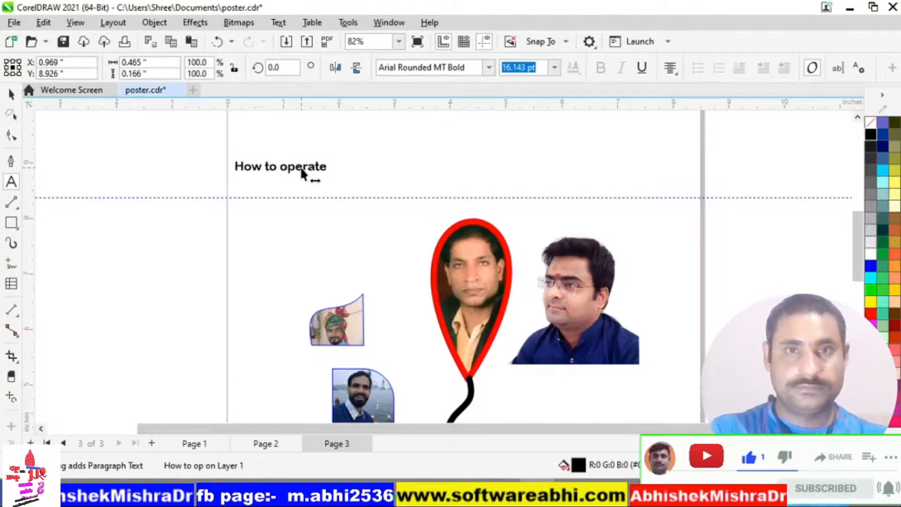
text( picture)
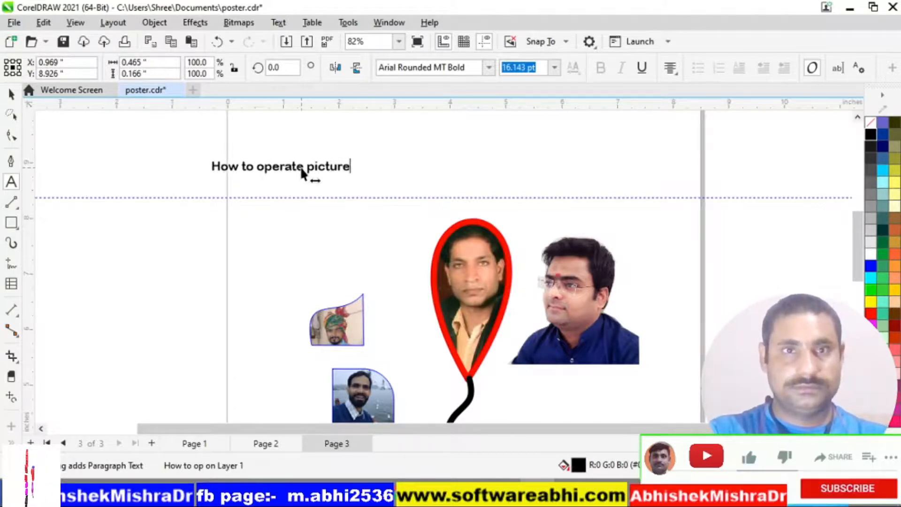
text( in)
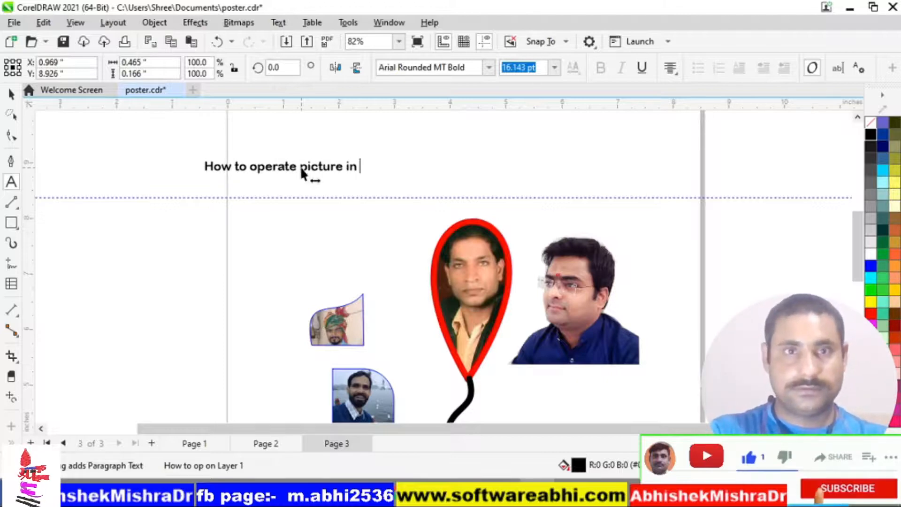
text( corel)
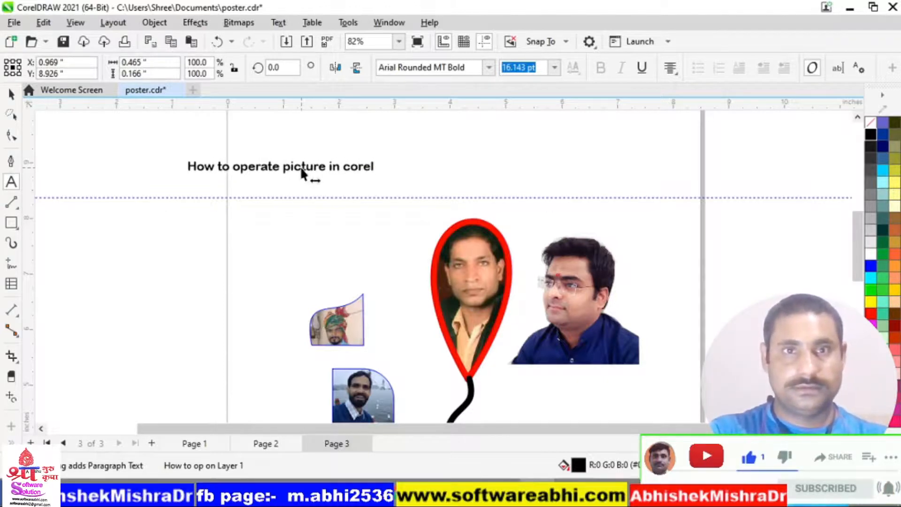
text( Dr)
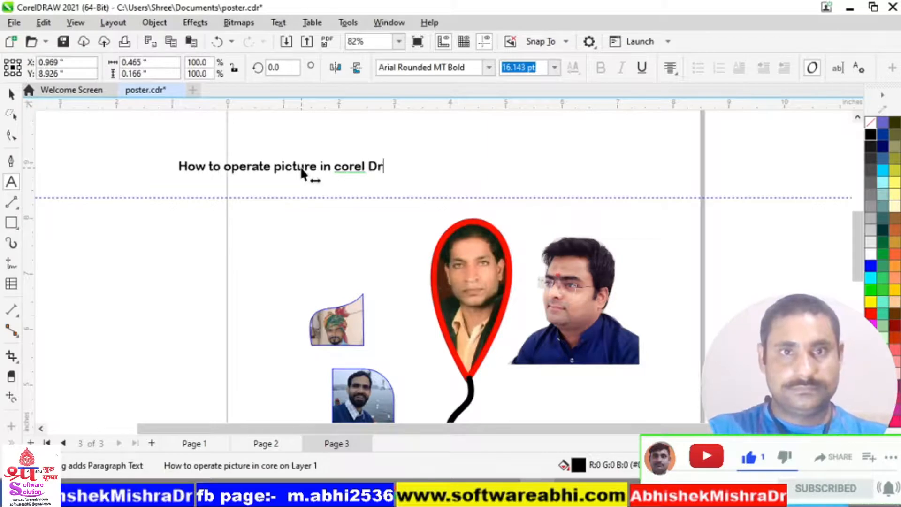
text(aw)
- Capitalize the first letter of "corel" in the heading
key(ctrl+Left)
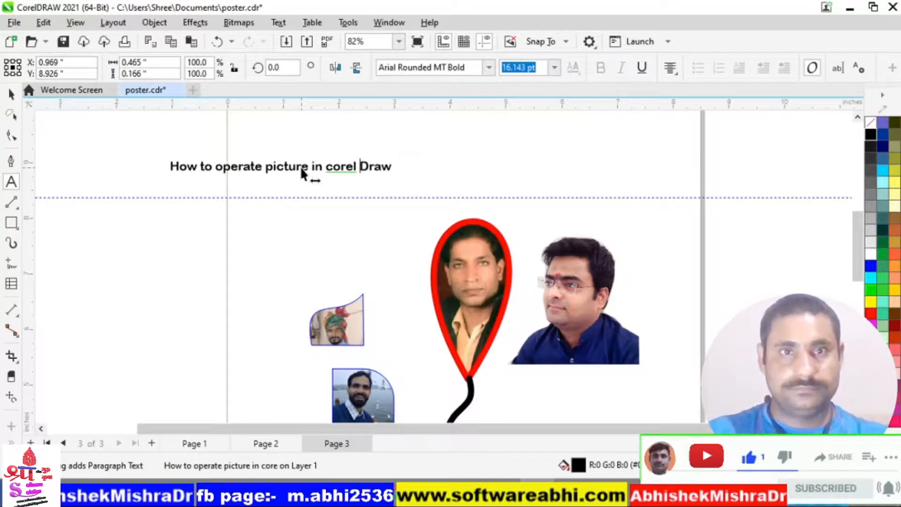
key(ctrl+Left)
key(Delete)
text(C)
key(End)
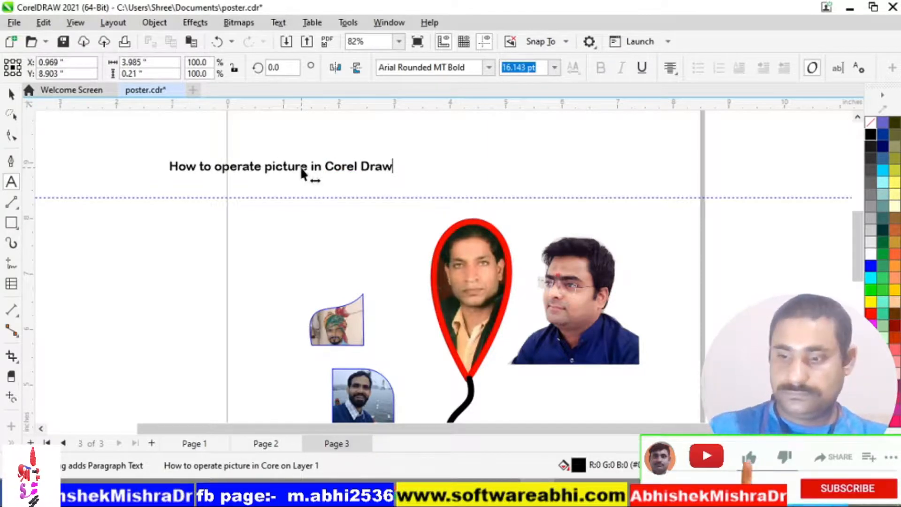
- Append "2021 with" and the presenter's full name to the end of the heading
text(2021)
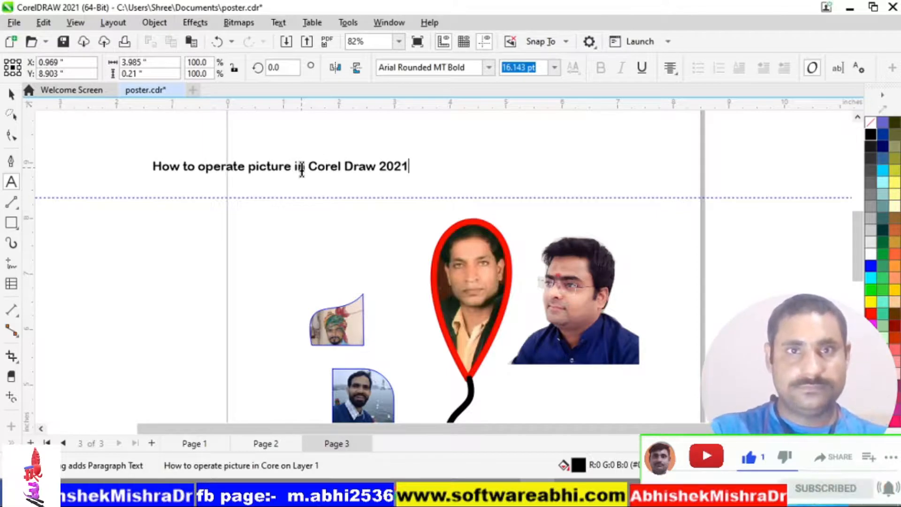
text( with ABhishek)
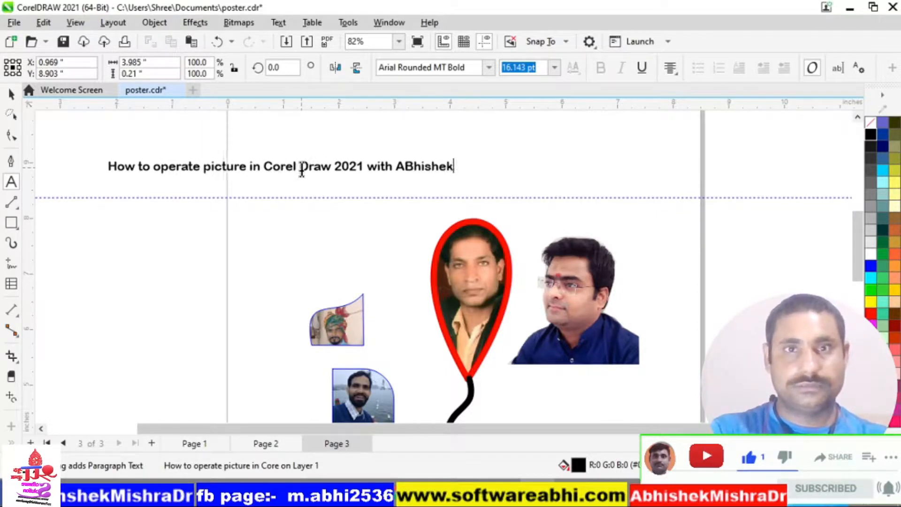
key(Escape)
text(Mishra)
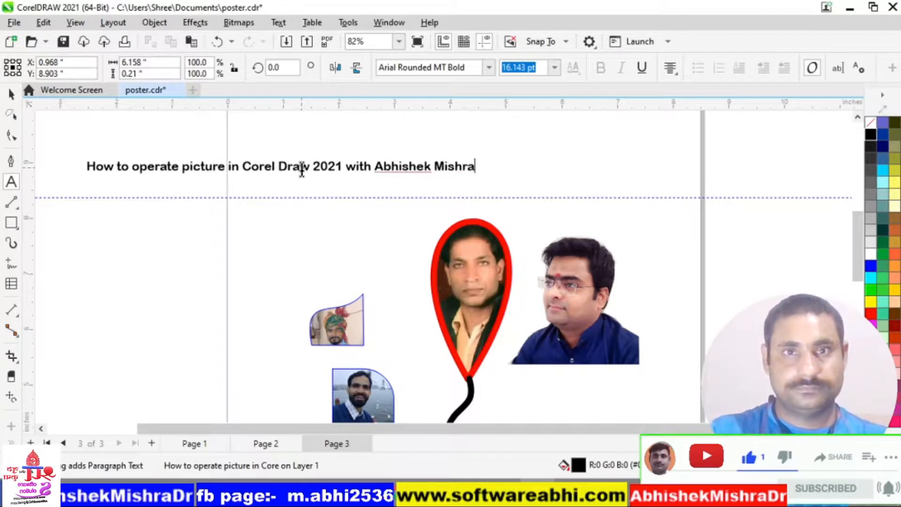
- Move the heading just below the horizontal guideline, above the teardrop portrait and within the page width
key(ctrl+space)
drag(301, 173, 467, 211)
click(388, 255)
- Add a question mark at the end of the heading
double_click(631, 210)
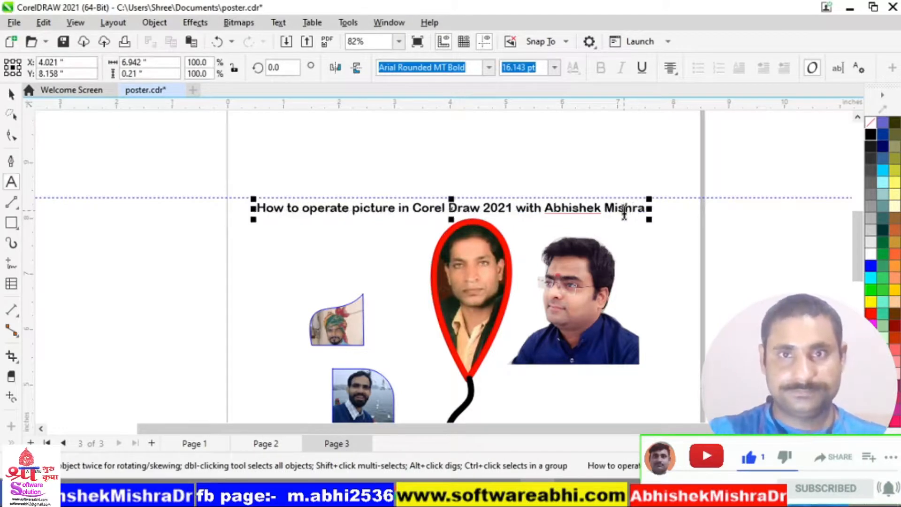
key(Home)
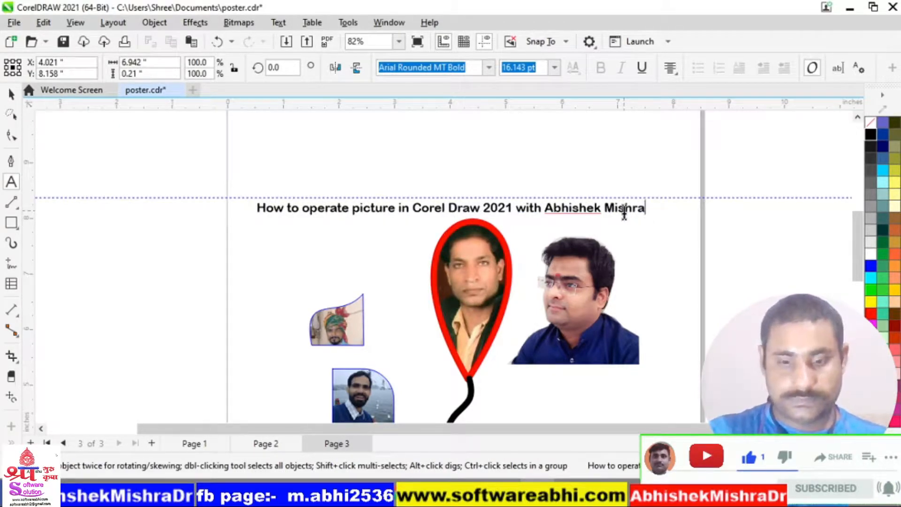
text(?)
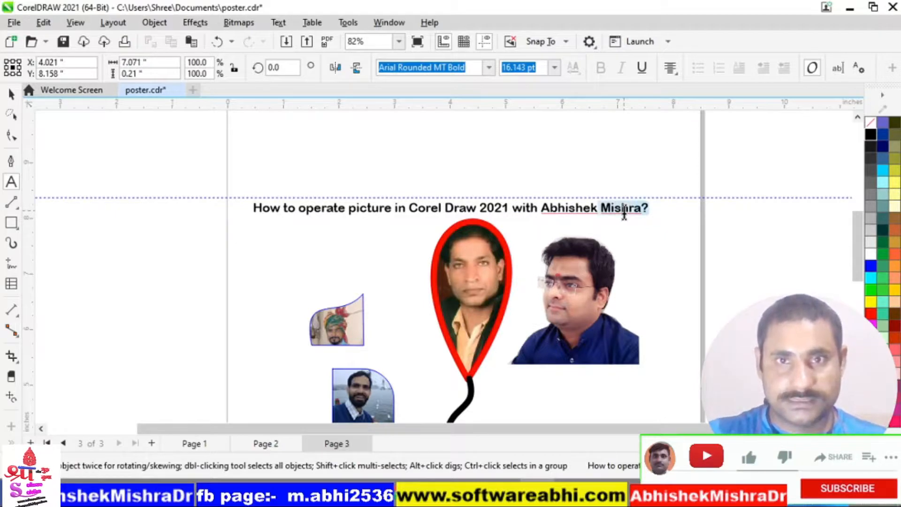
- Color the presenter's name and the question mark in the heading blue
key(shift+Left)
key(shift+Left)
key(shift+Left)
key(shift+Left)
key(shift+Left)
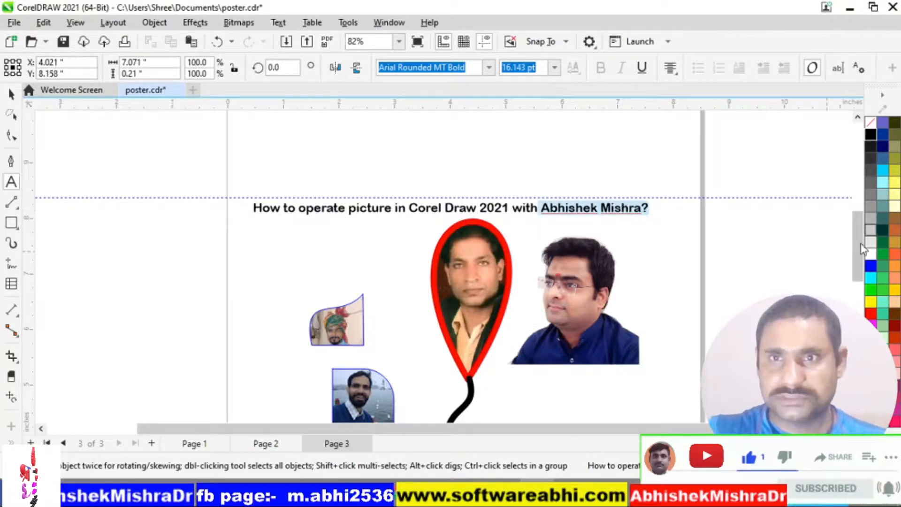
click(873, 267)
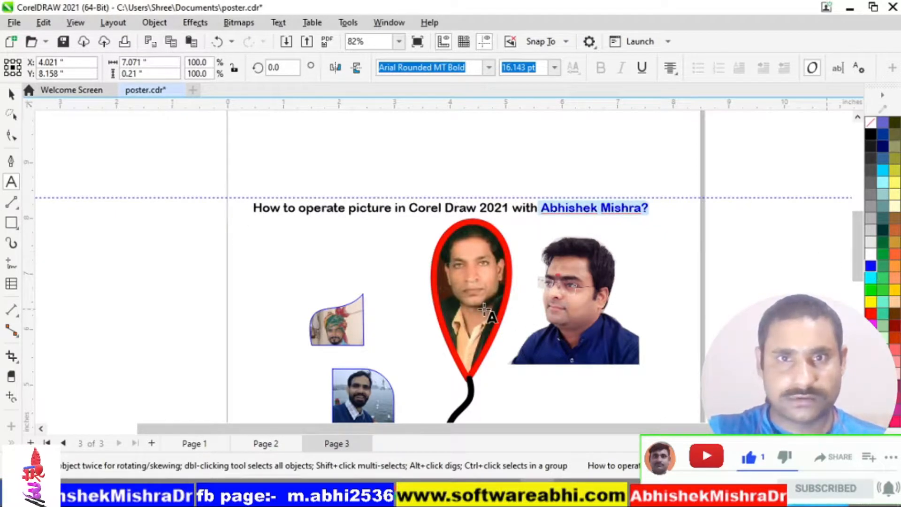
scroll(345, 294, down, 3)
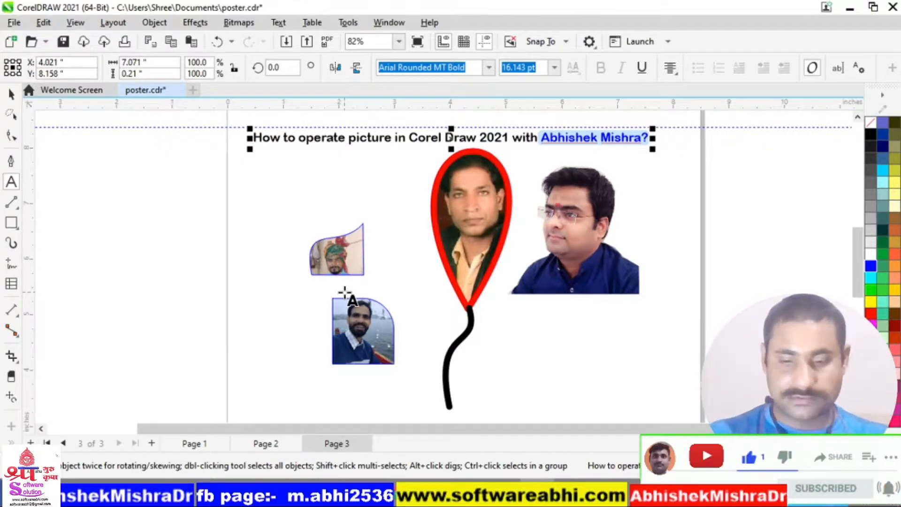
key(ctrl+space)
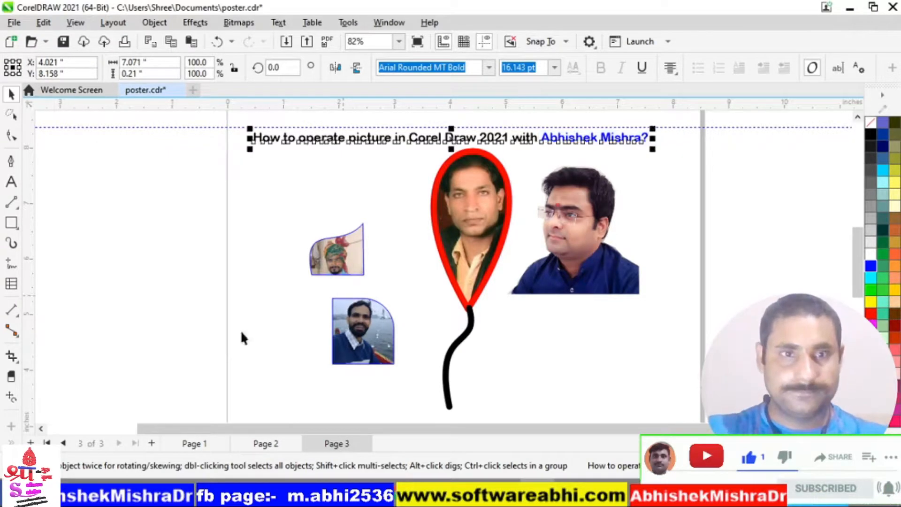
- Copy the logo image from Page 1 to Page 3 and place it below the large cut-out portrait
click(194, 444)
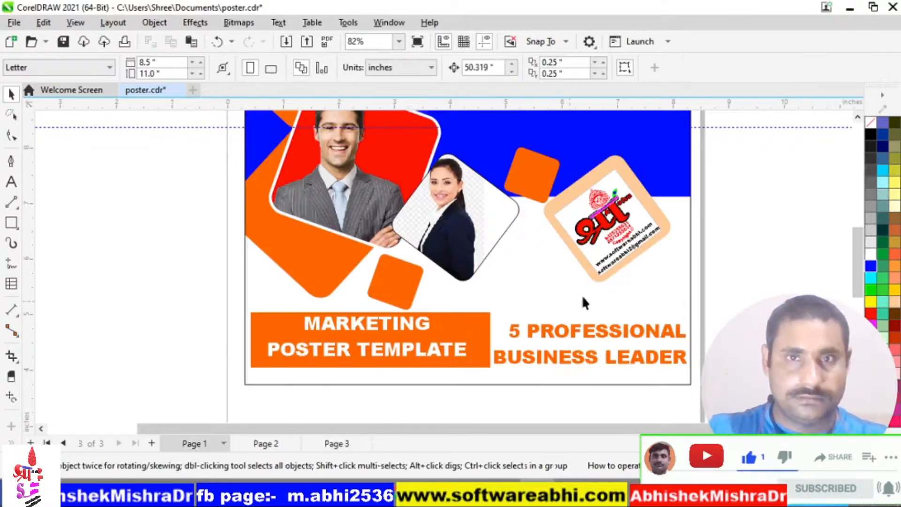
click(610, 249)
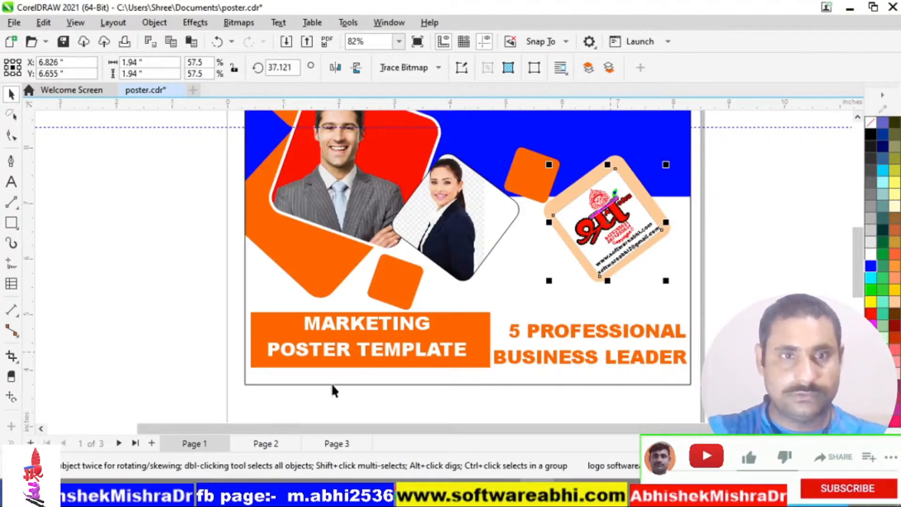
click(337, 443)
key(ctrl+v)
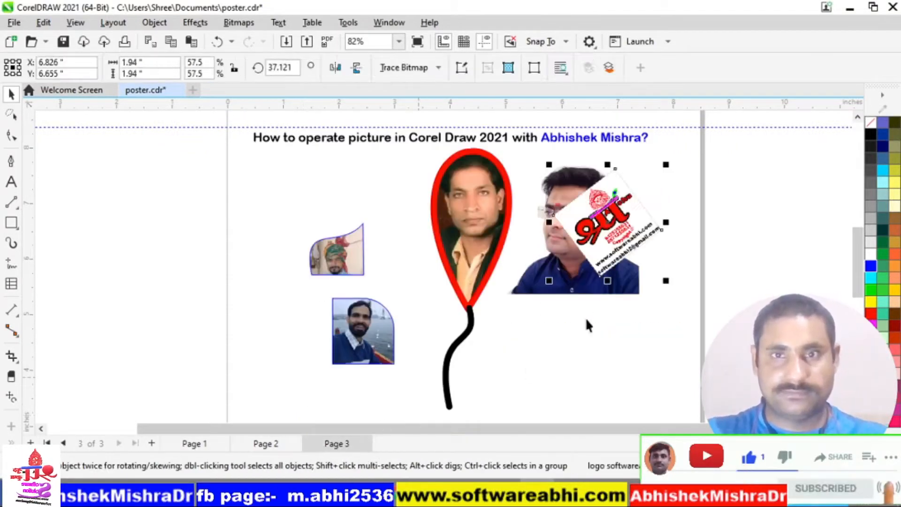
drag(618, 268, 579, 387)
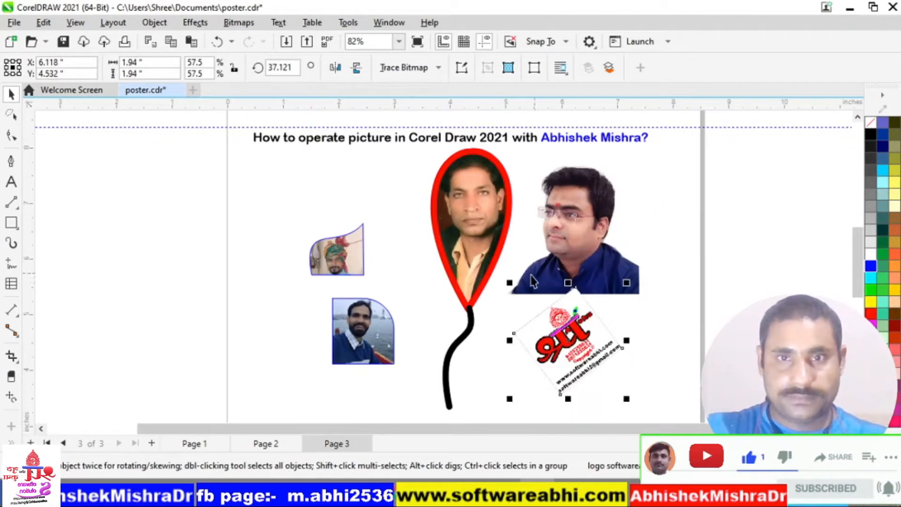
- Rotate the logo nearly upright, to about 358 degrees, and shift it slightly to the right
click(520, 294)
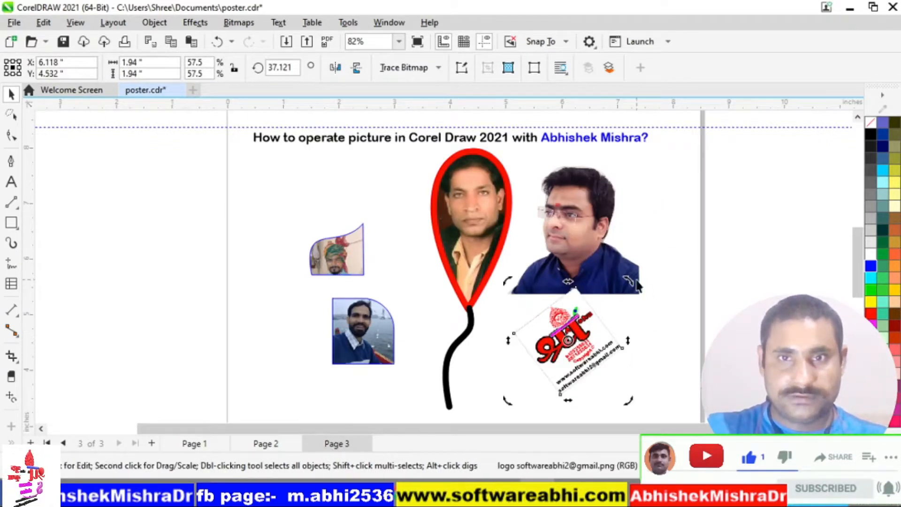
drag(637, 283, 674, 346)
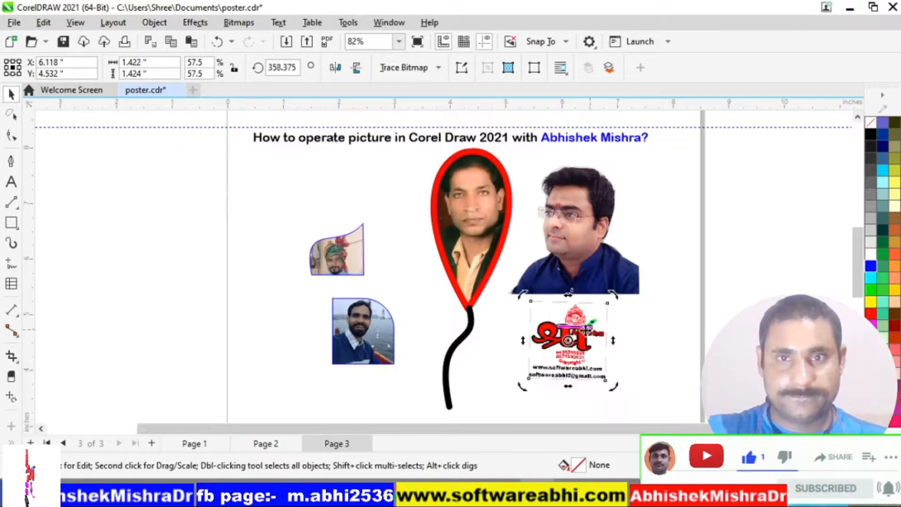
drag(586, 330, 593, 331)
click(602, 304)
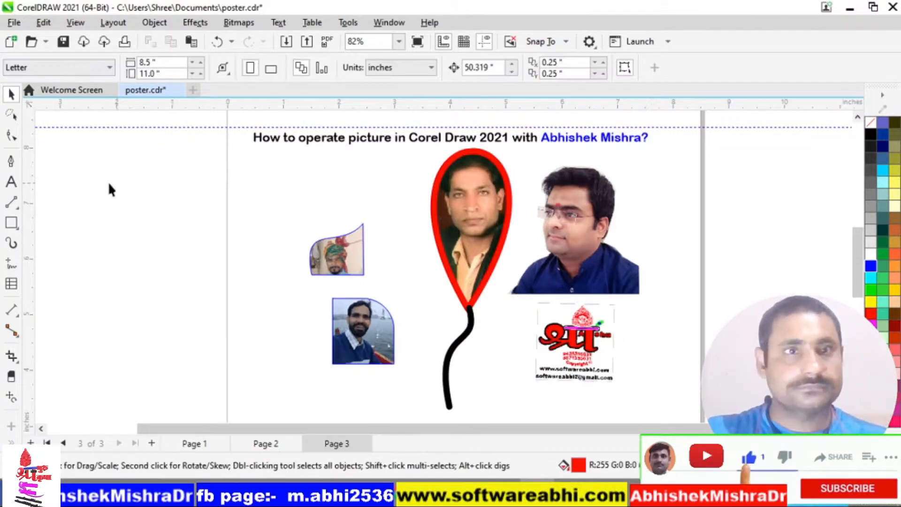
- Draw a rectangle about 7.87 by 5.75 inches over the heading and all pictures, and fill it with light yellow
click(17, 225)
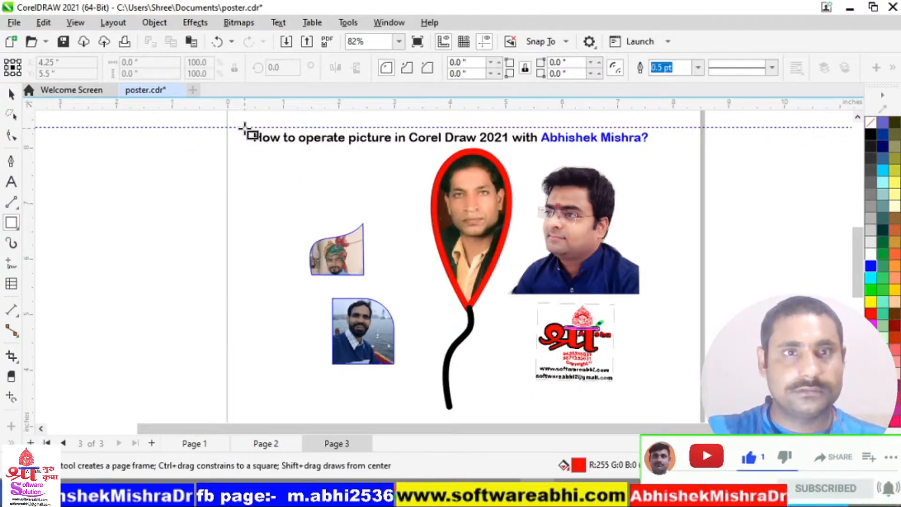
drag(244, 127, 681, 418)
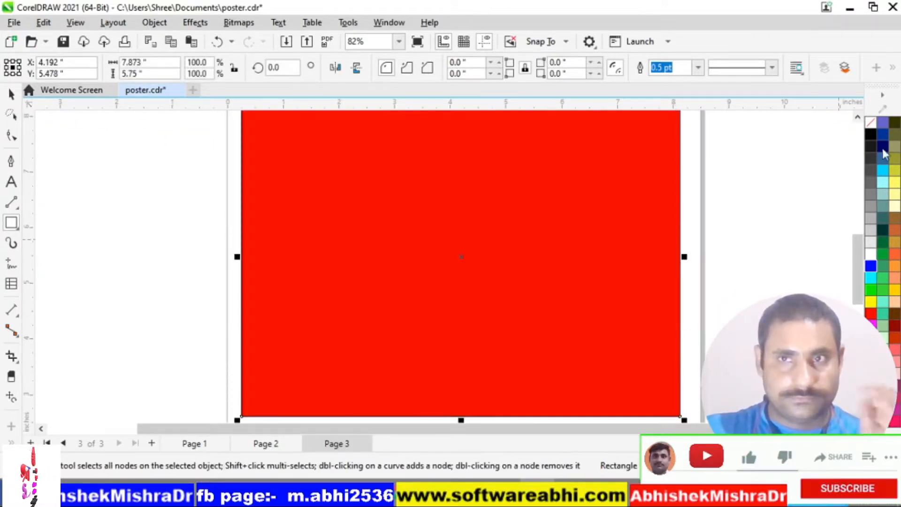
click(873, 125)
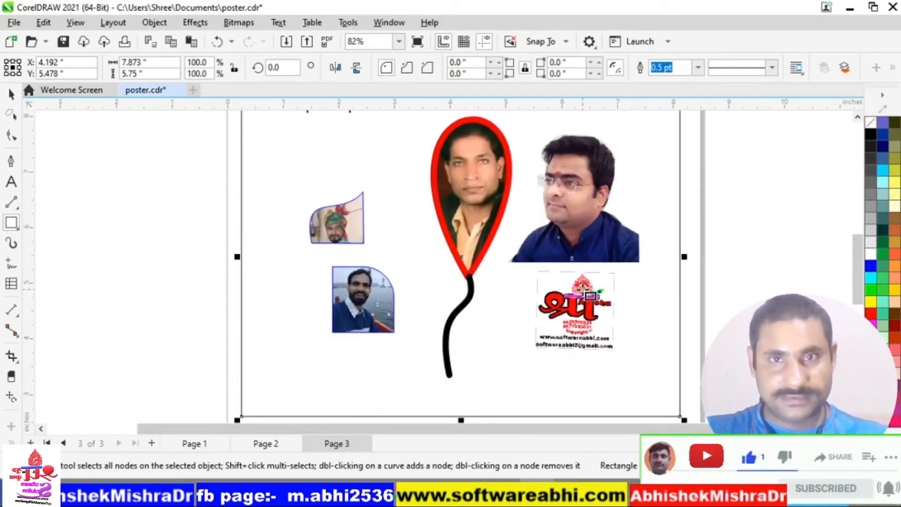
click(896, 192)
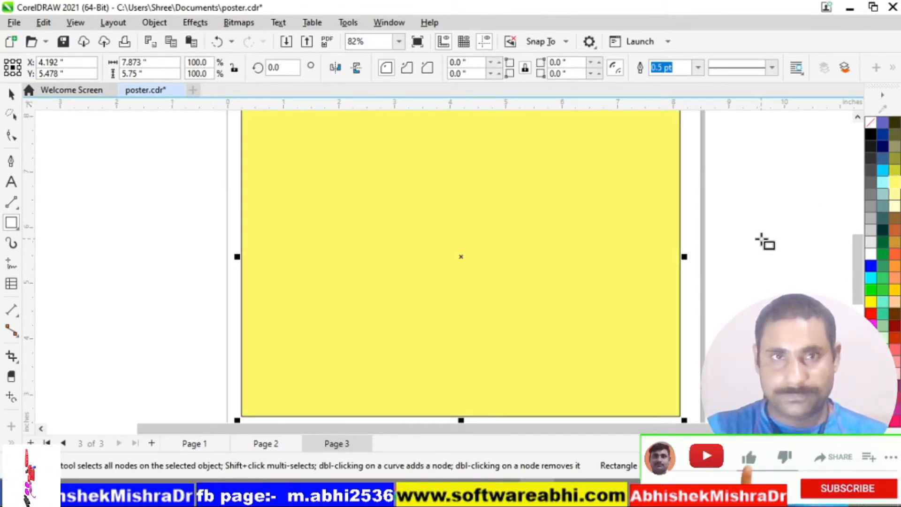
- Send the yellow rectangle to the back of the layer, behind the heading and pictures
click(159, 23)
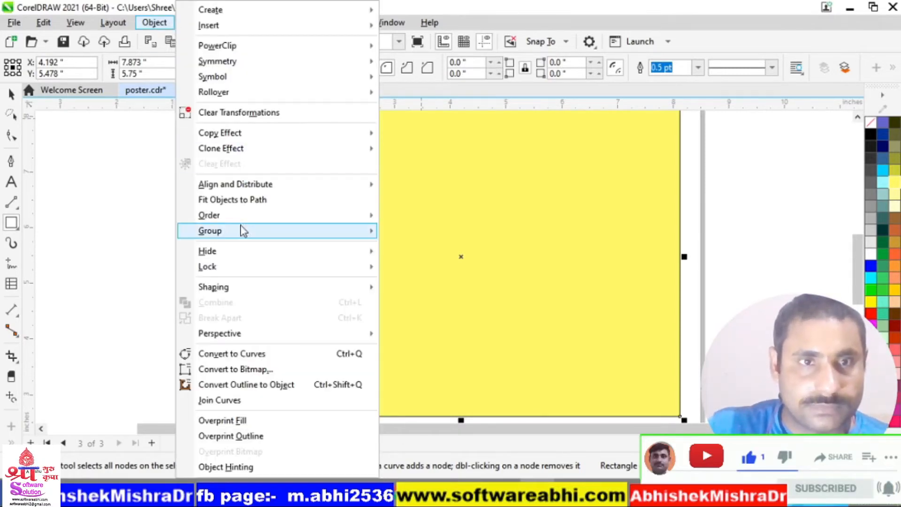
mouse_move(240, 217)
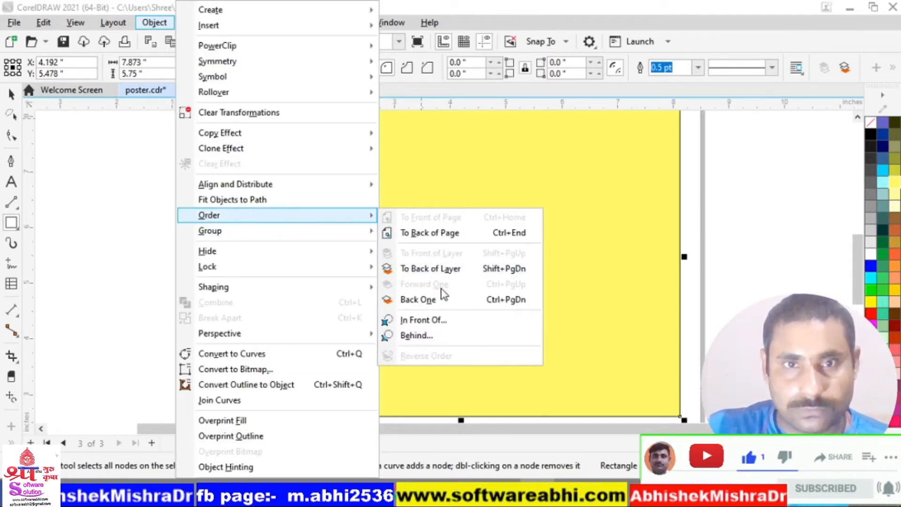
click(447, 271)
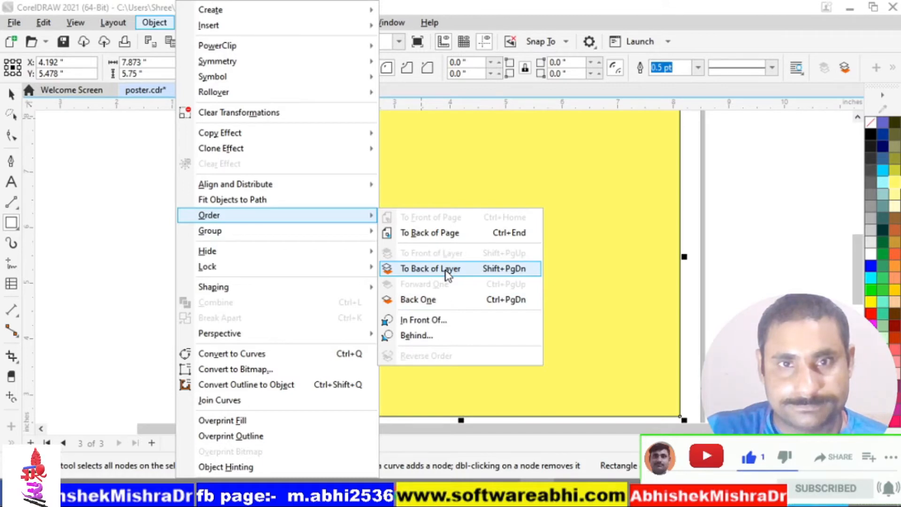
click(446, 272)
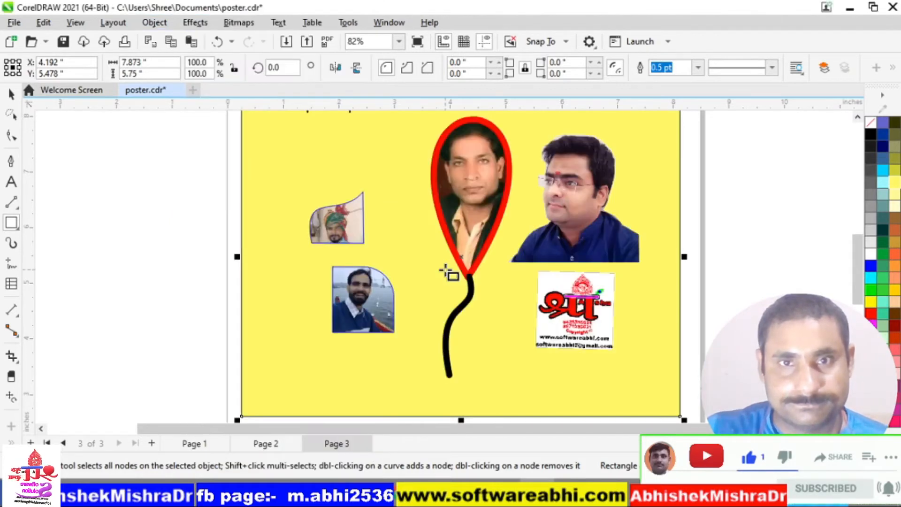
key(space)
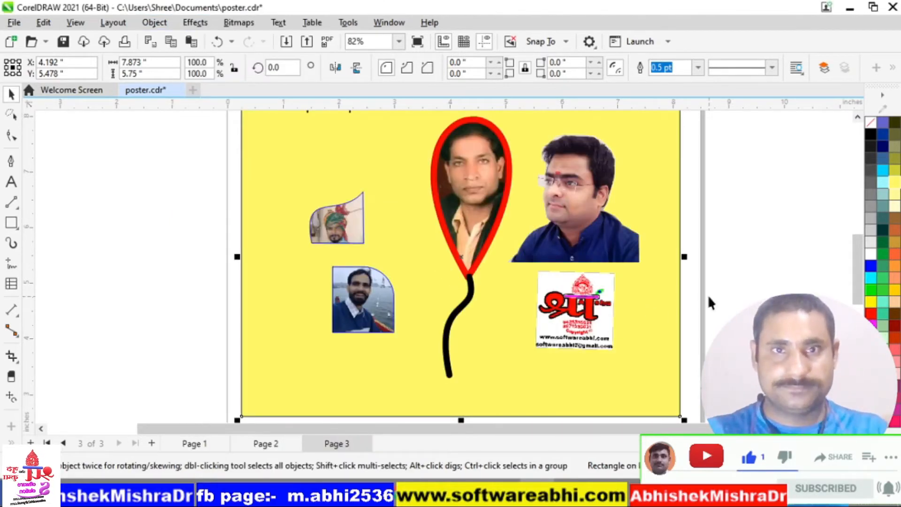
scroll(707, 295, up, 1)
scroll(707, 294, down, 1)
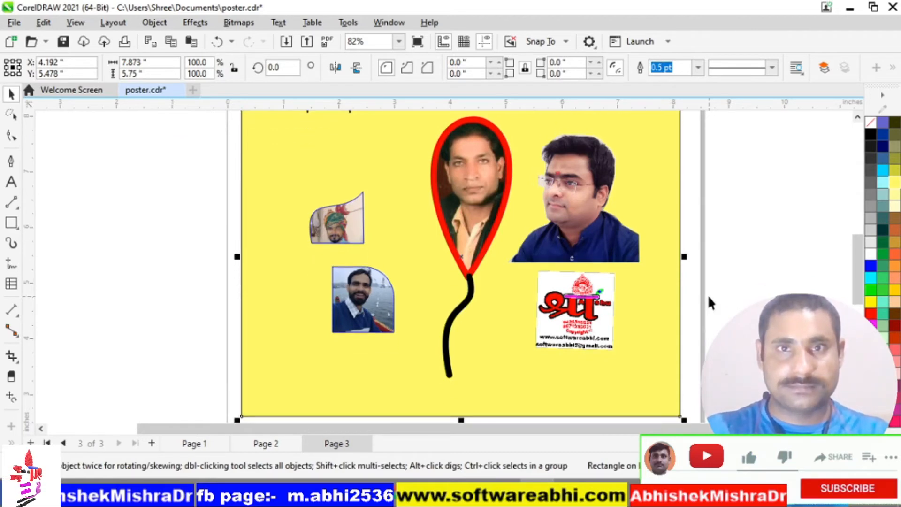
scroll(708, 297, up, 1)
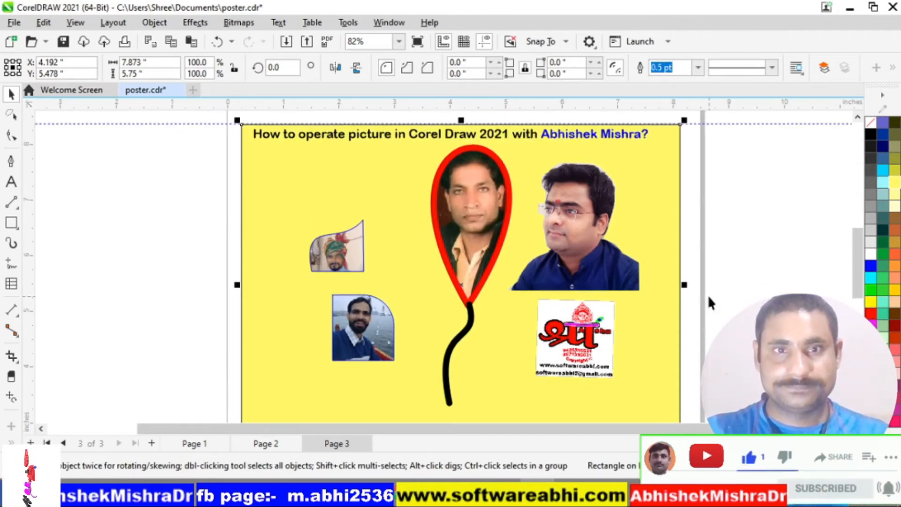